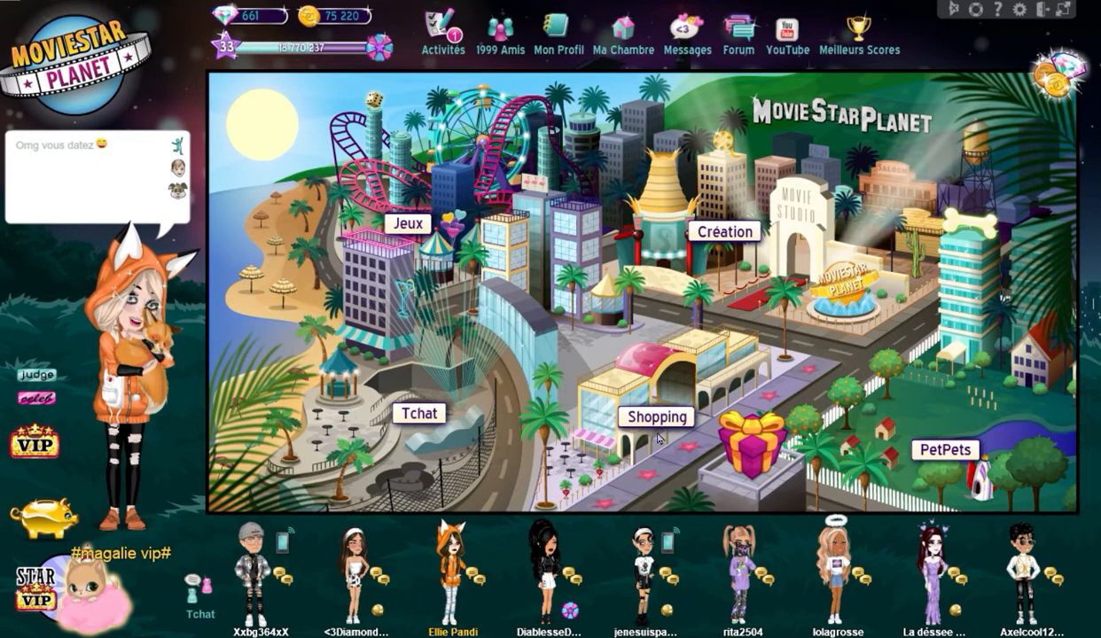
- Open the girls' fashion shop in the shopping area and browse the first two pages of new items
{"action": "left_click", "coordinate": [635, 361]}
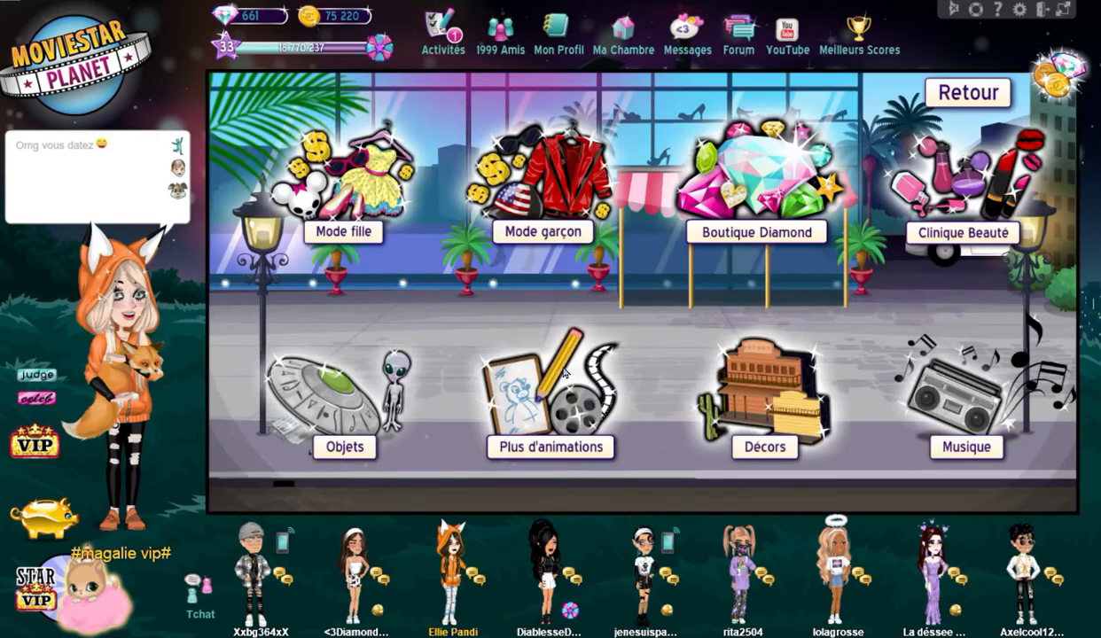
{"action": "left_click", "coordinate": [340, 193]}
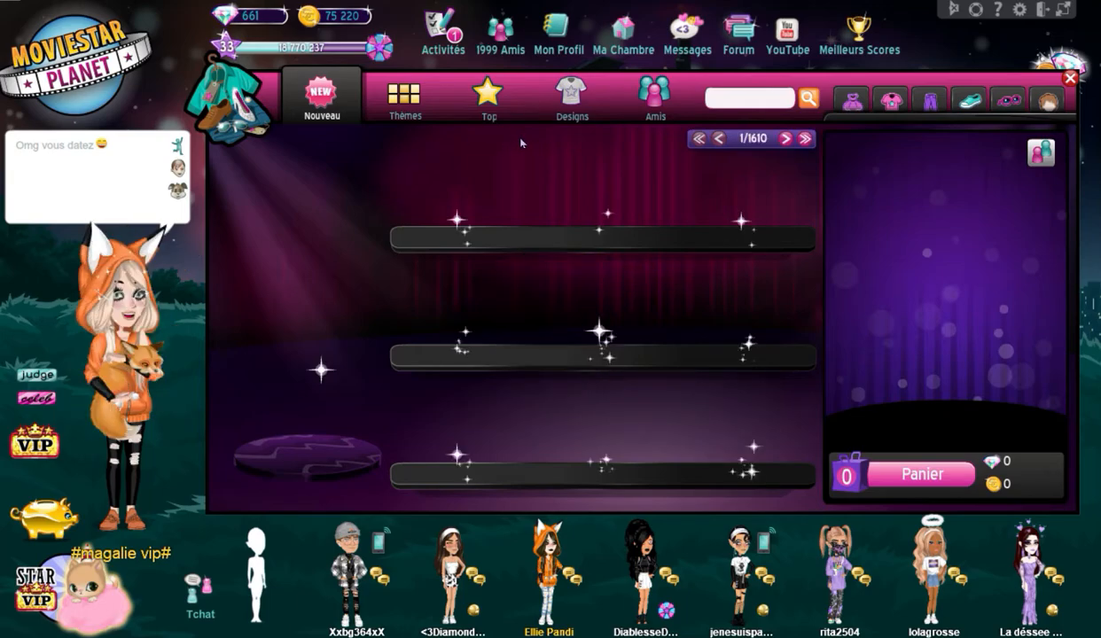
{"action": "left_click", "coordinate": [557, 120]}
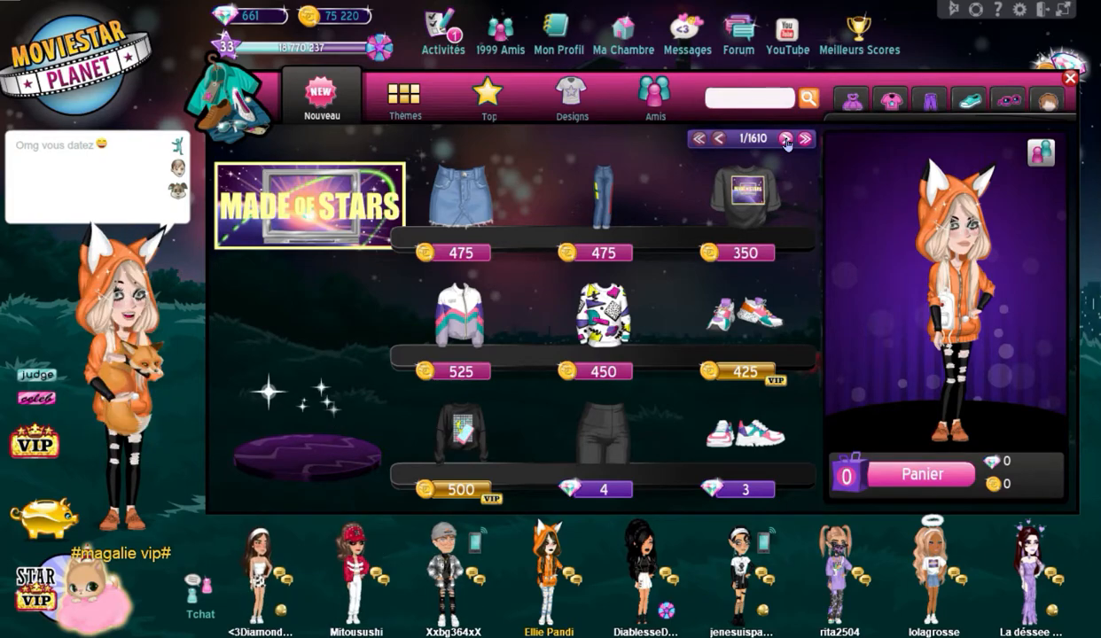
{"action": "left_click", "coordinate": [786, 139]}
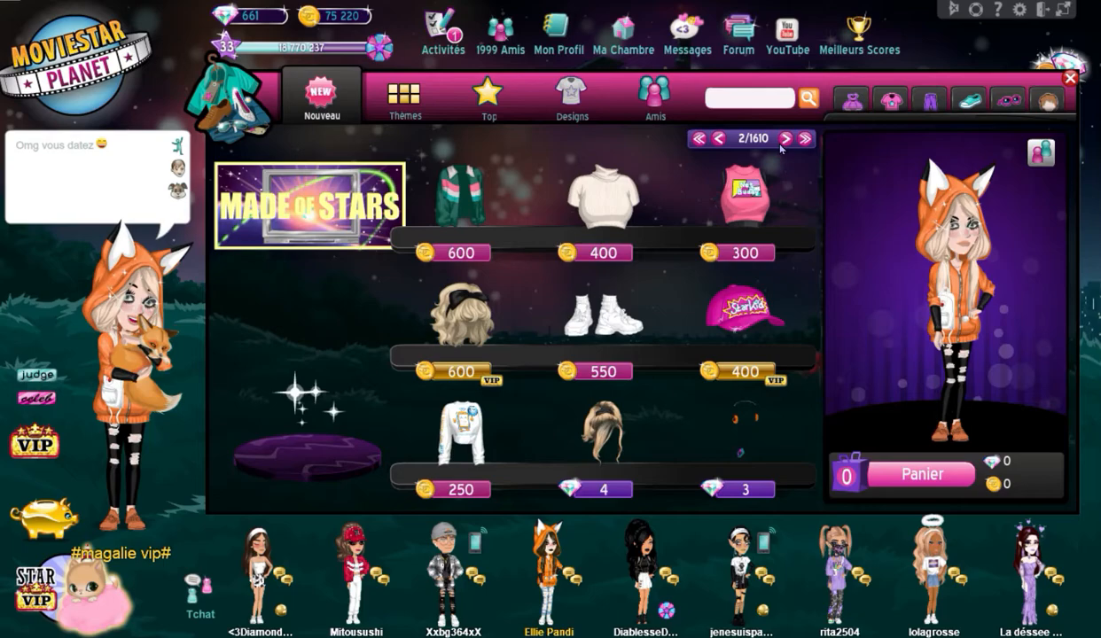
- Browse the first two pages of top-rated items in the girls' fashion shop
{"action": "left_click", "coordinate": [502, 106]}
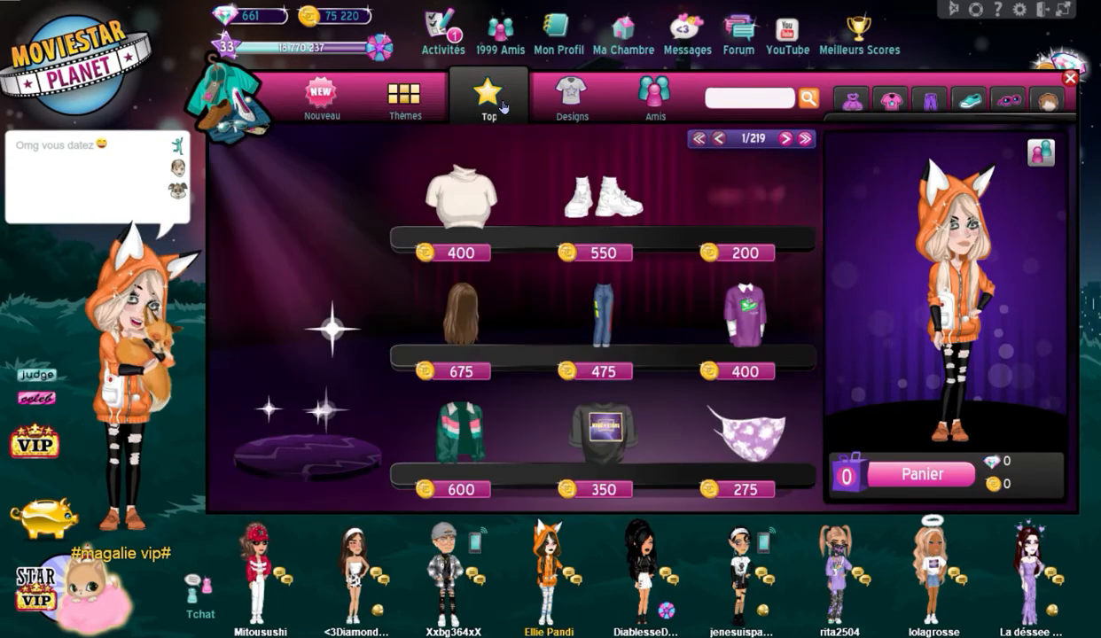
{"action": "left_click", "coordinate": [787, 139]}
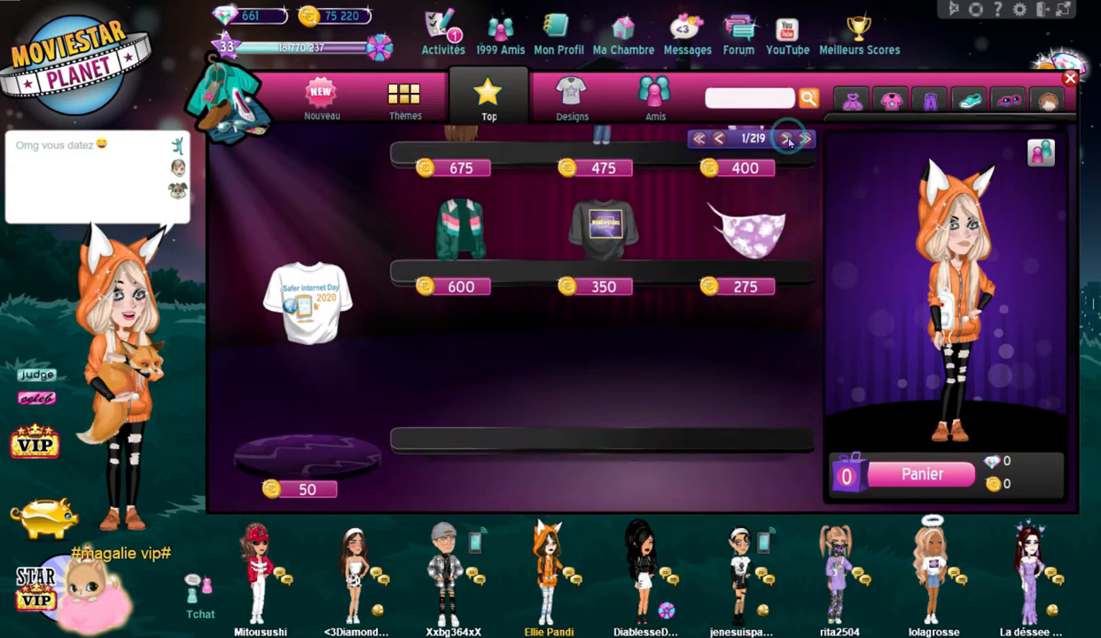
{"action": "left_click", "coordinate": [787, 139]}
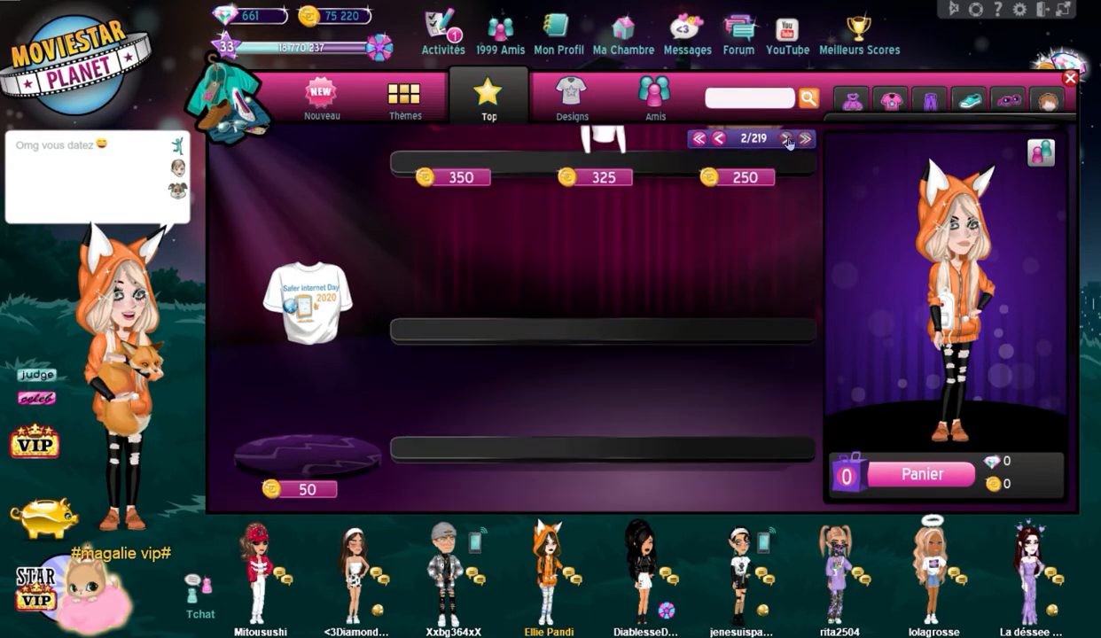
{"action": "left_click", "coordinate": [716, 141]}
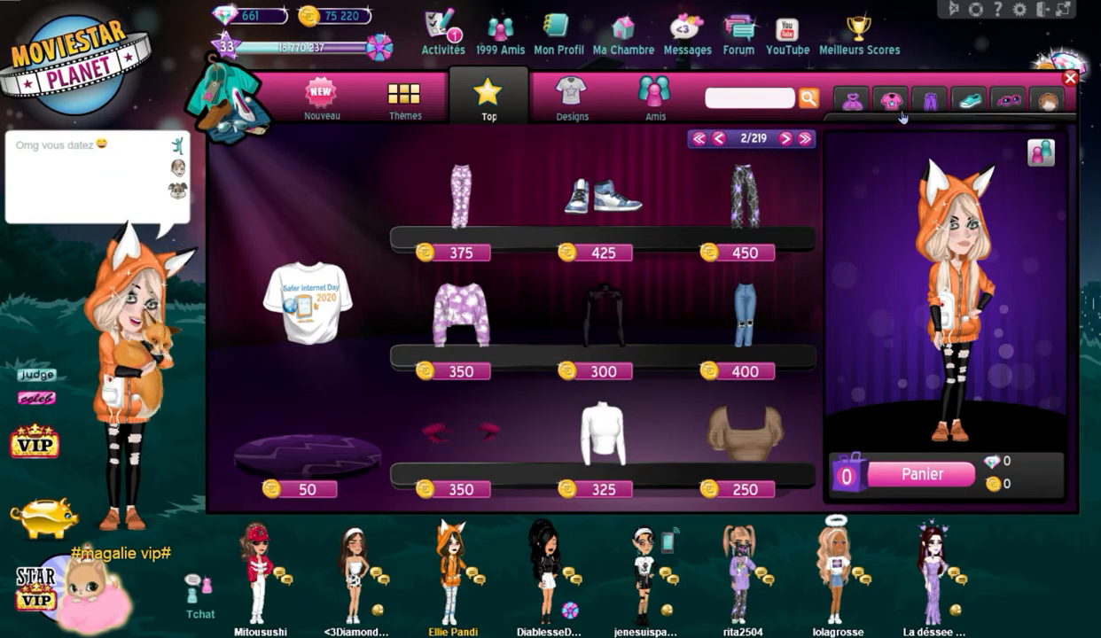
- Leave the fashion shop and collect the gift on the city map
{"action": "left_click", "coordinate": [1070, 79]}
{"action": "left_click", "coordinate": [962, 104]}
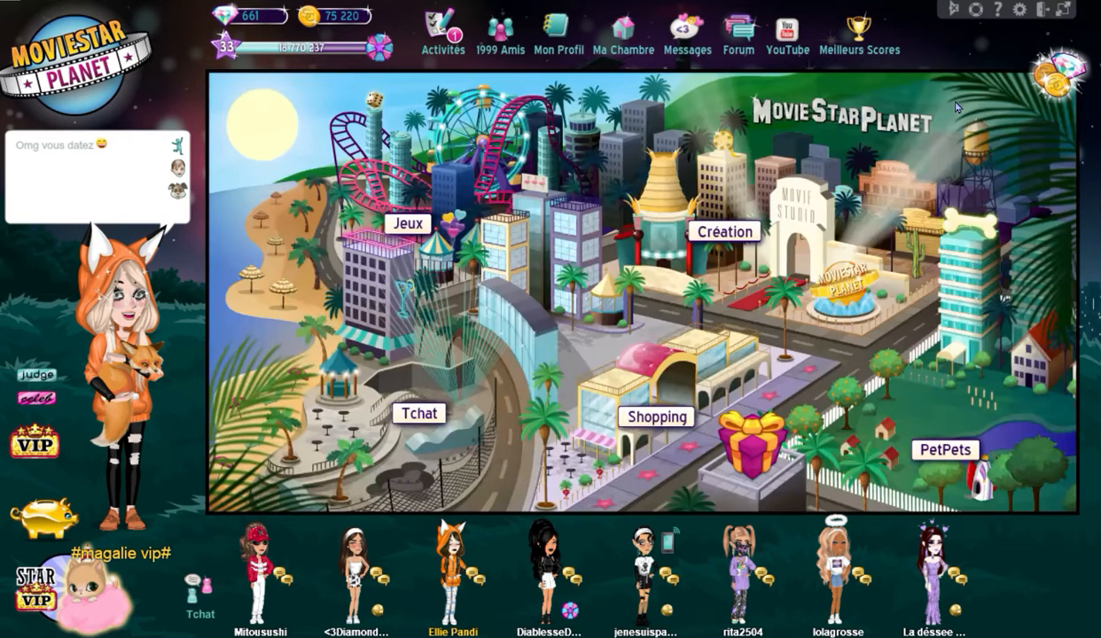
{"action": "left_click", "coordinate": [752, 444]}
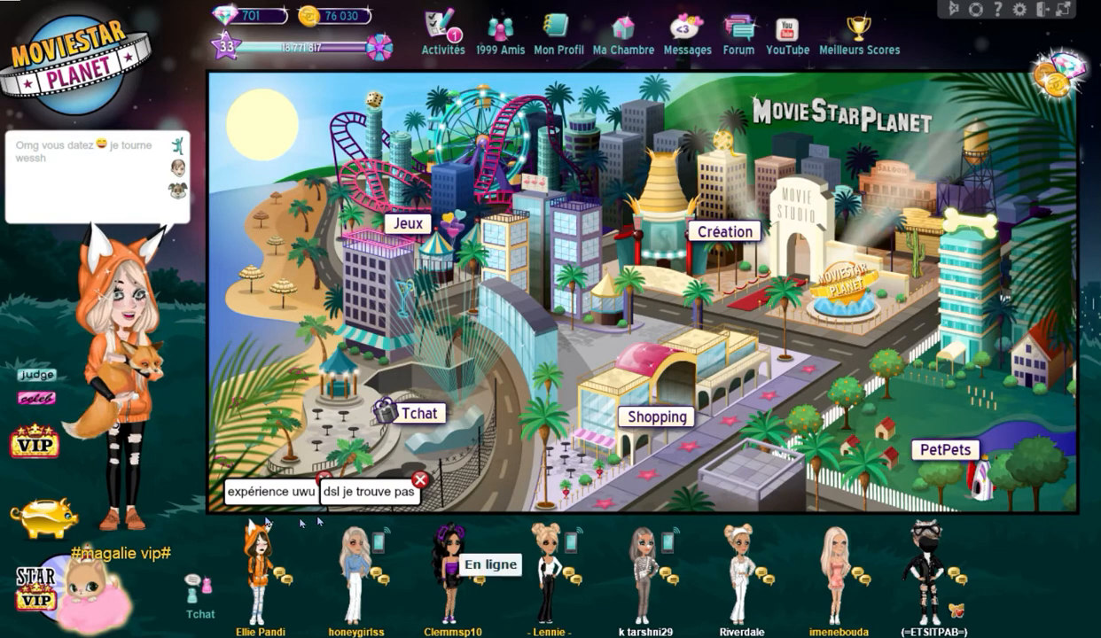
- Open the chat containing the message "expérience uwu", read the recent messages and get ready to reply
{"action": "left_click", "coordinate": [274, 493]}
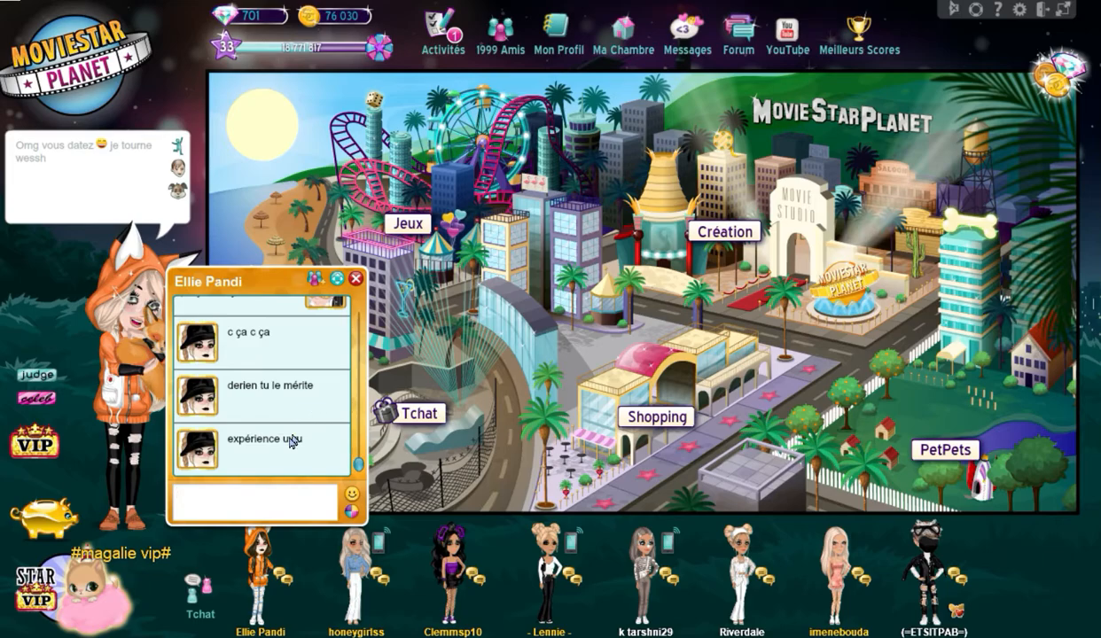
{"action": "scroll", "coordinate": [283, 443], "scroll_direction": "up", "scroll_amount": 3}
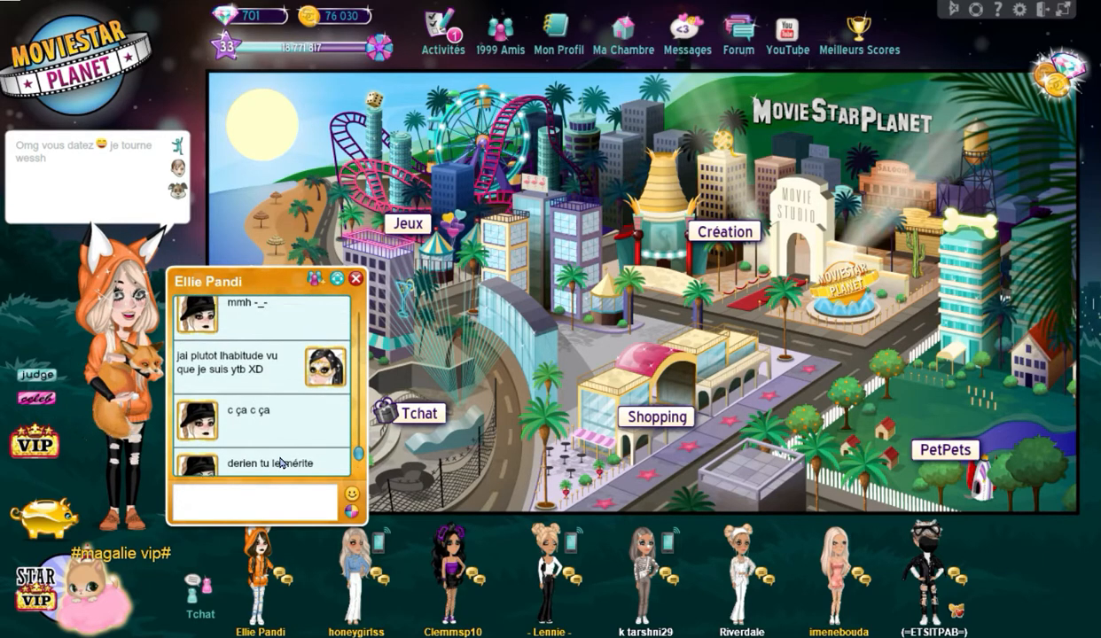
{"action": "scroll", "coordinate": [280, 463], "scroll_direction": "down", "scroll_amount": 5}
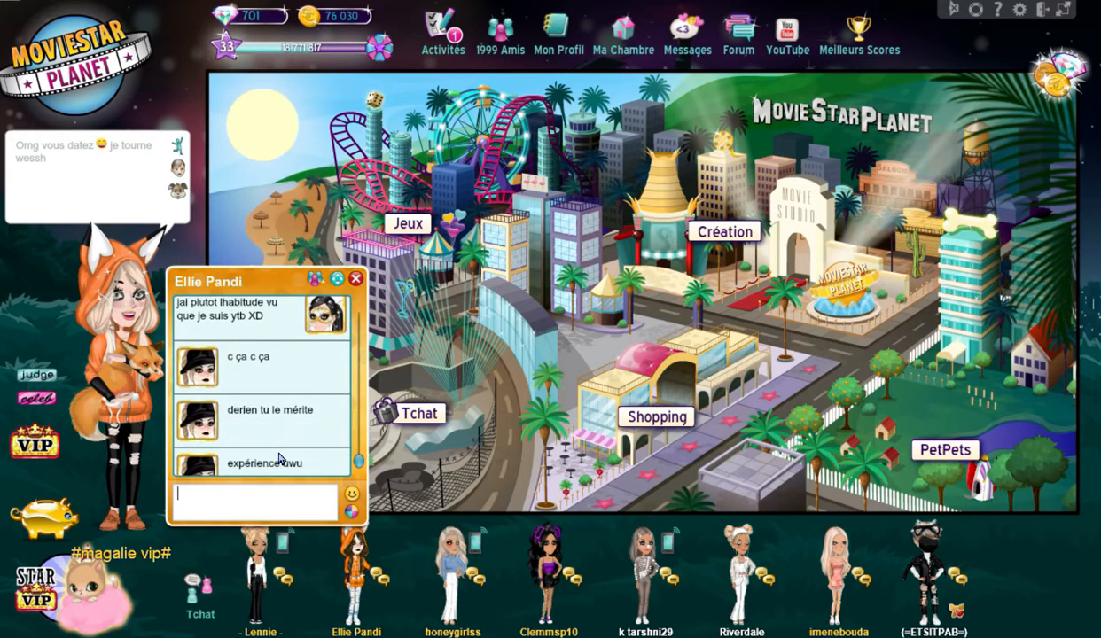
{"action": "left_click", "coordinate": [260, 504]}
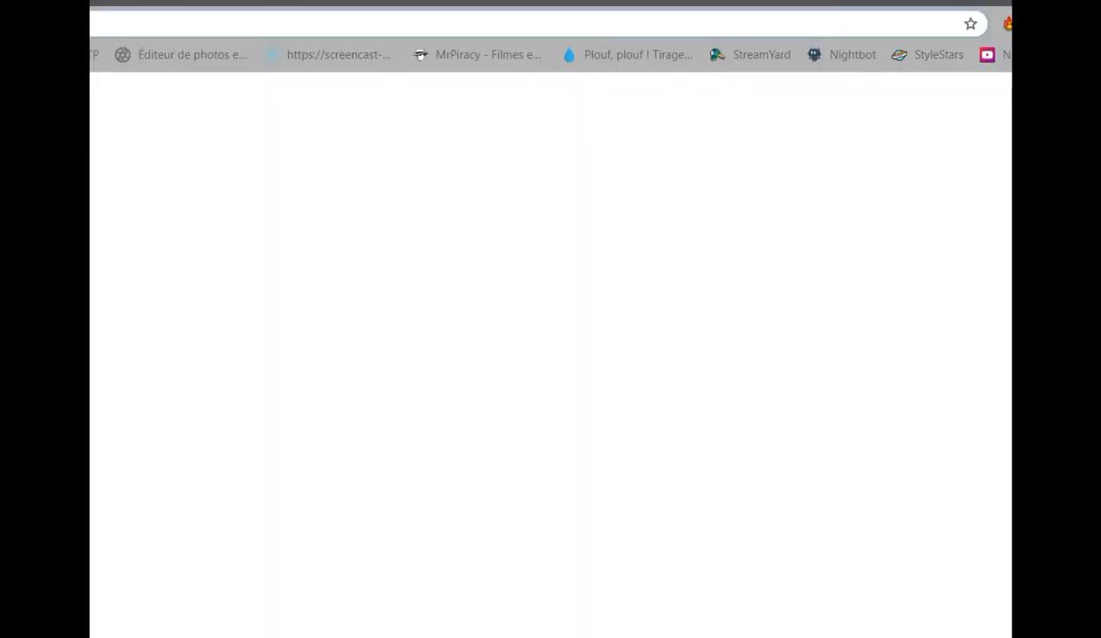
- Switch to Chrome, search Google for "oeil dessin" and browse the image results
{"action": "left_click", "coordinate": [222, 34]}
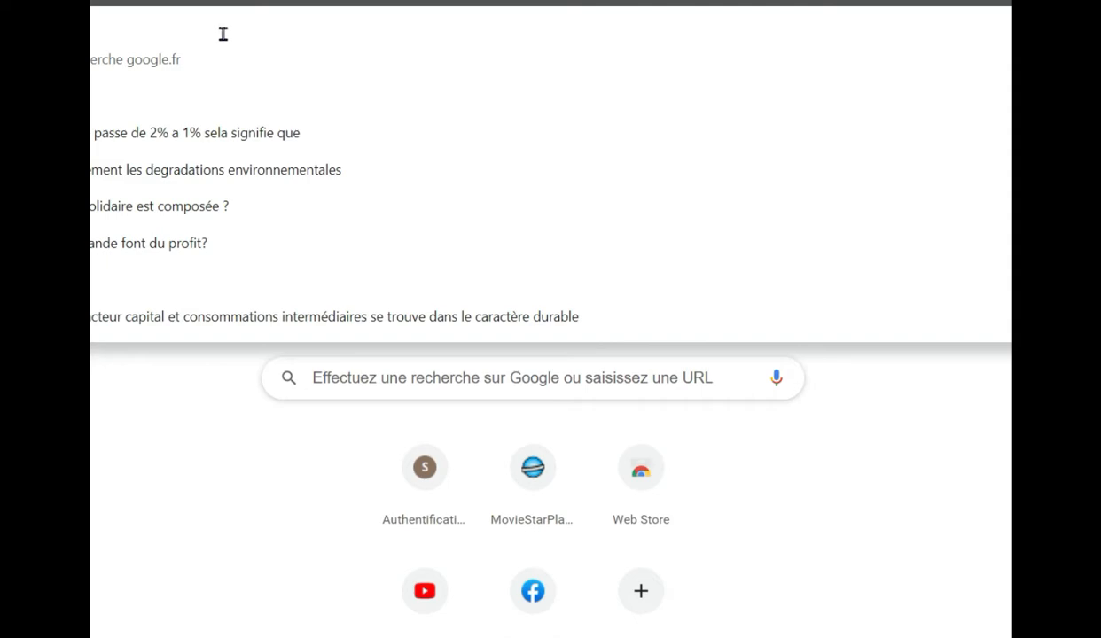
{"action": "type", "text": "e"}
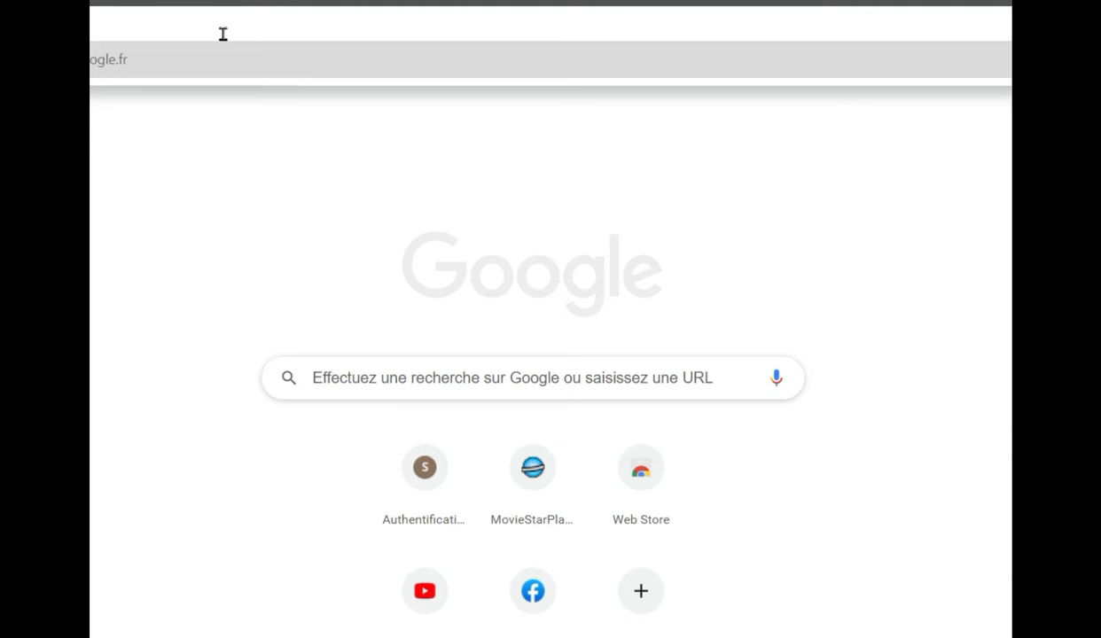
{"action": "key", "text": "Return"}
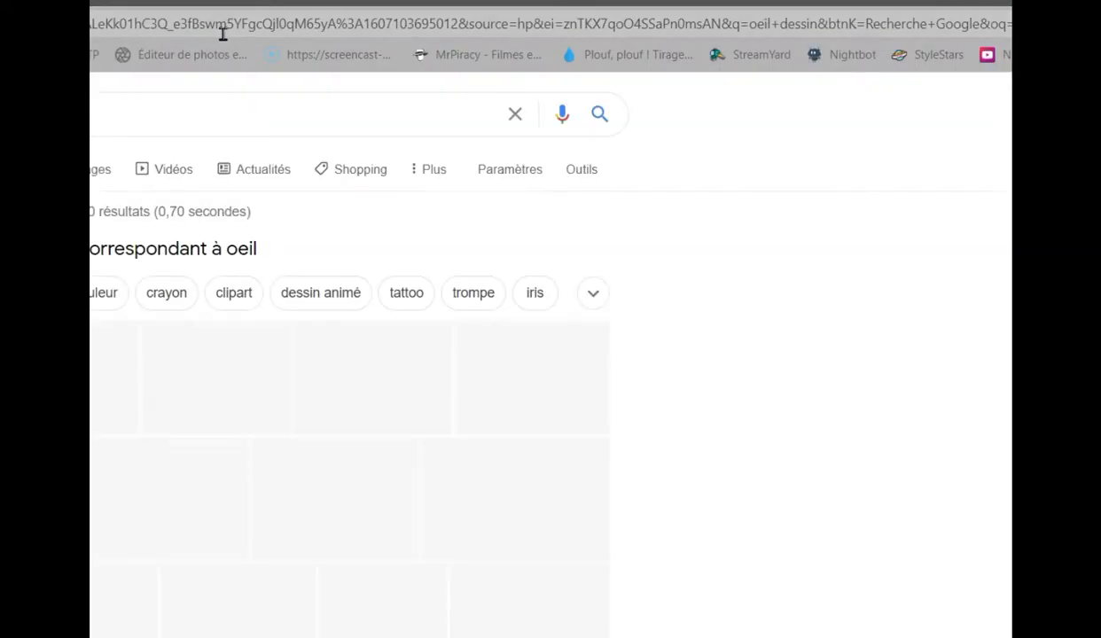
{"action": "left_click", "coordinate": [92, 177]}
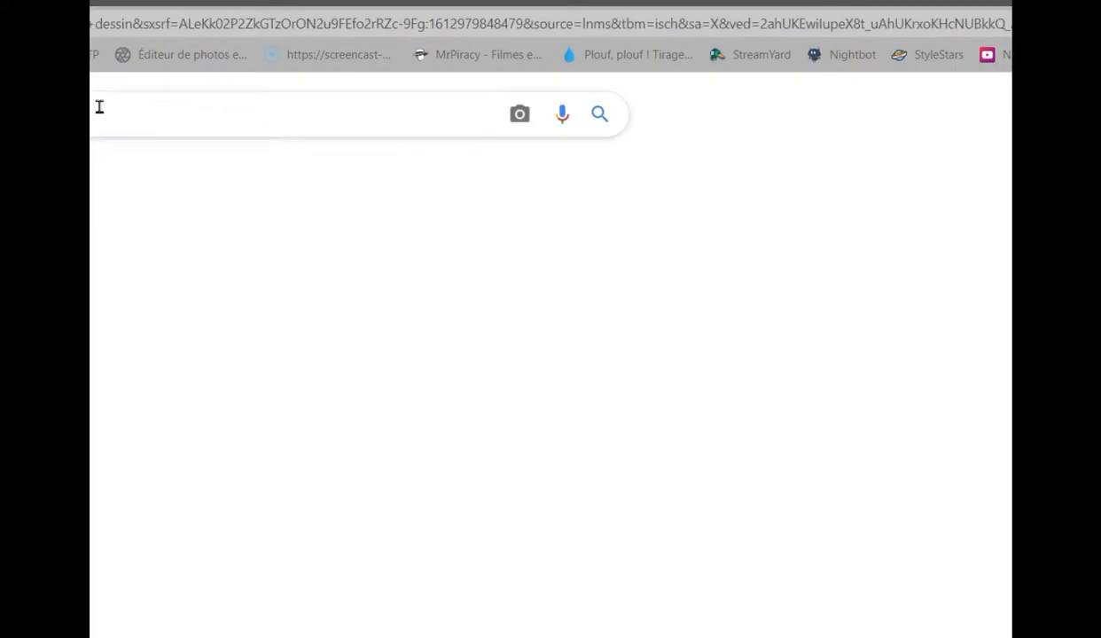
{"action": "scroll", "coordinate": [567, 359], "scroll_direction": "down", "scroll_amount": 2}
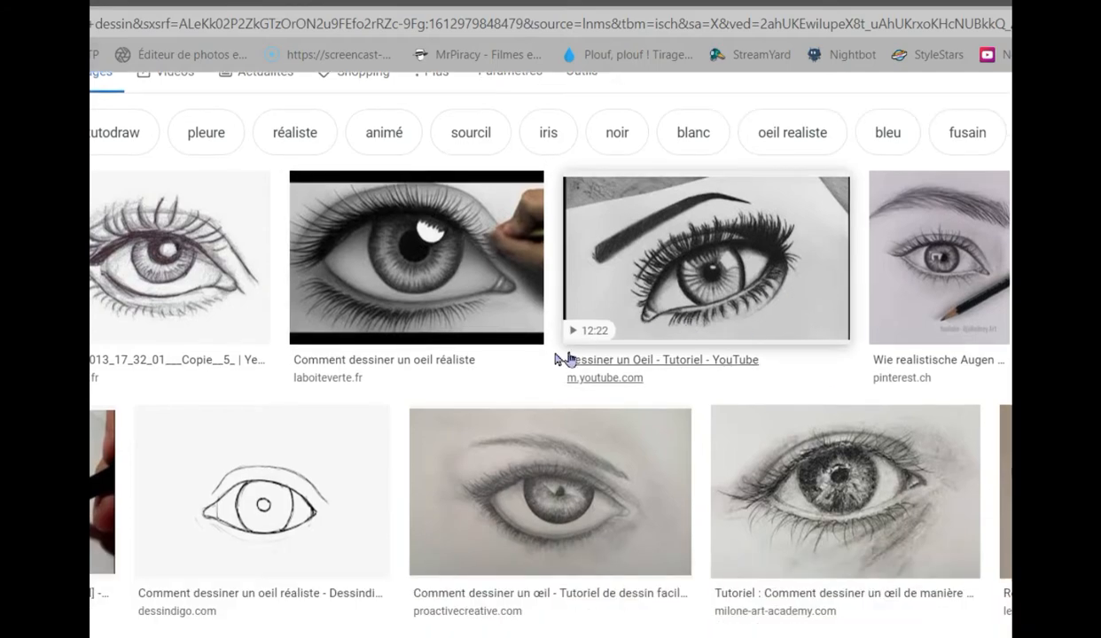
- Save the Pinterest eye sketch with long lashes to the INTRO folder and quit Chrome
{"action": "left_click", "coordinate": [128, 259]}
{"action": "right_click", "coordinate": [893, 331]}
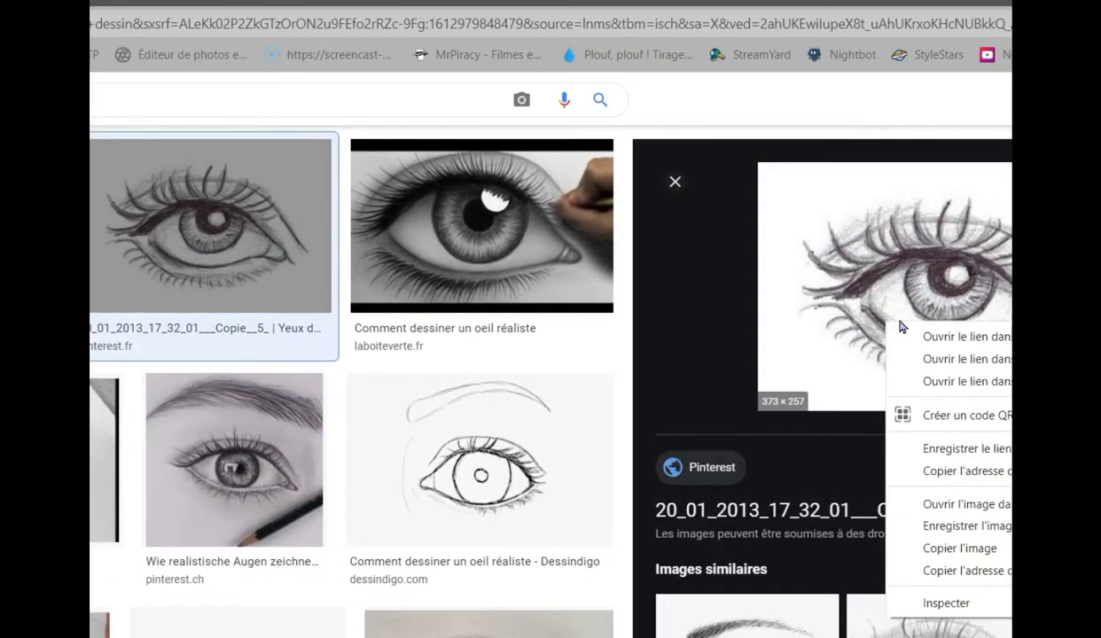
{"action": "left_click", "coordinate": [962, 526]}
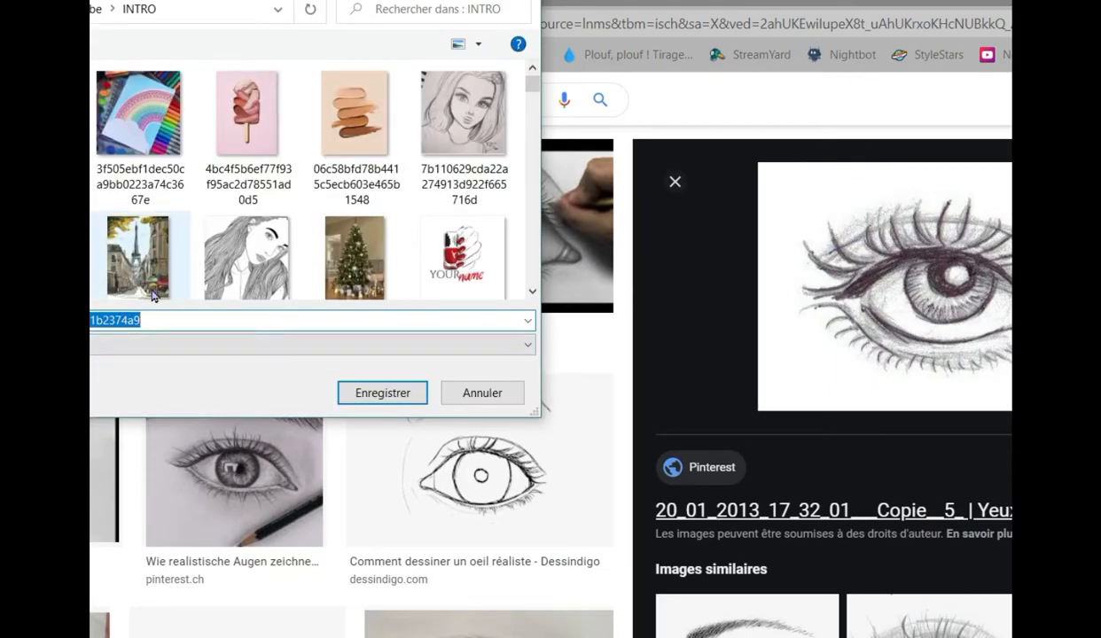
{"action": "key", "text": "Return"}
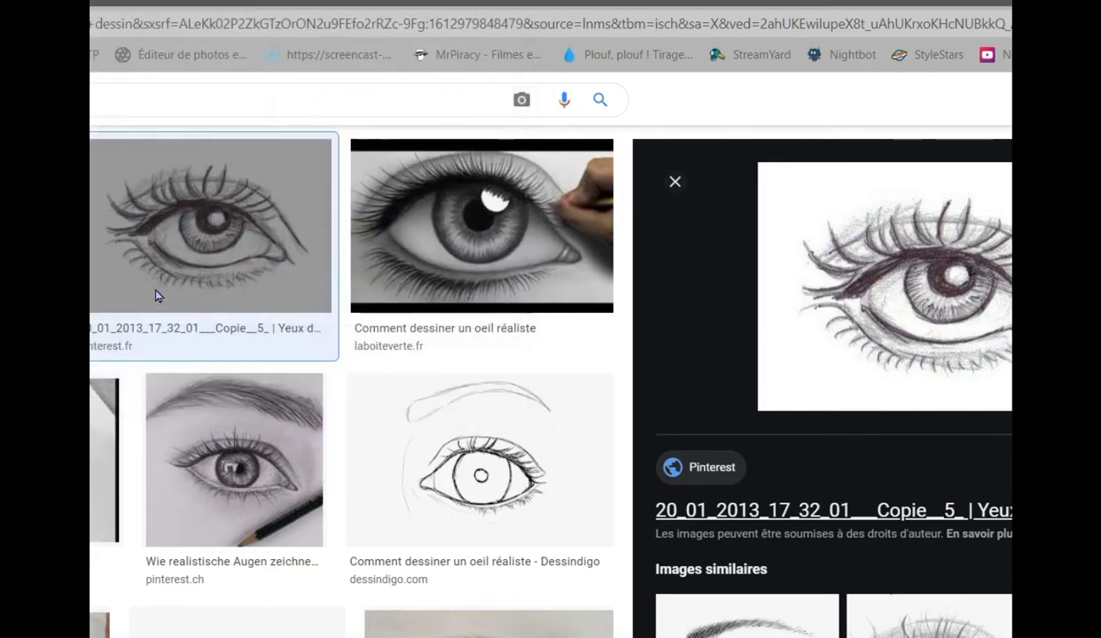
{"action": "key", "text": "alt+F4"}
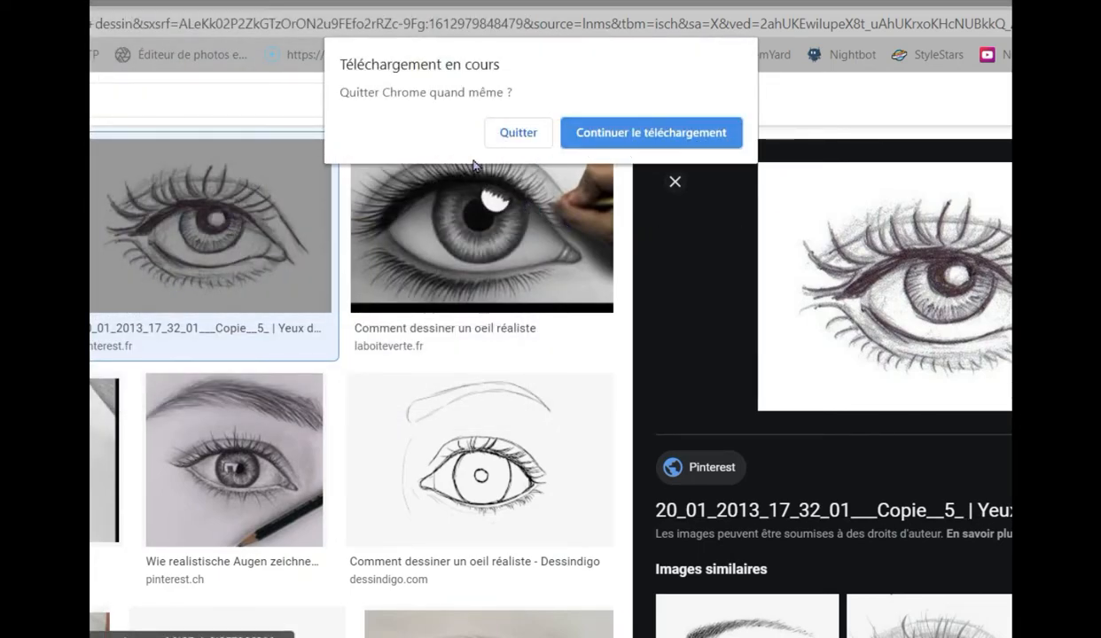
{"action": "left_click", "coordinate": [512, 142]}
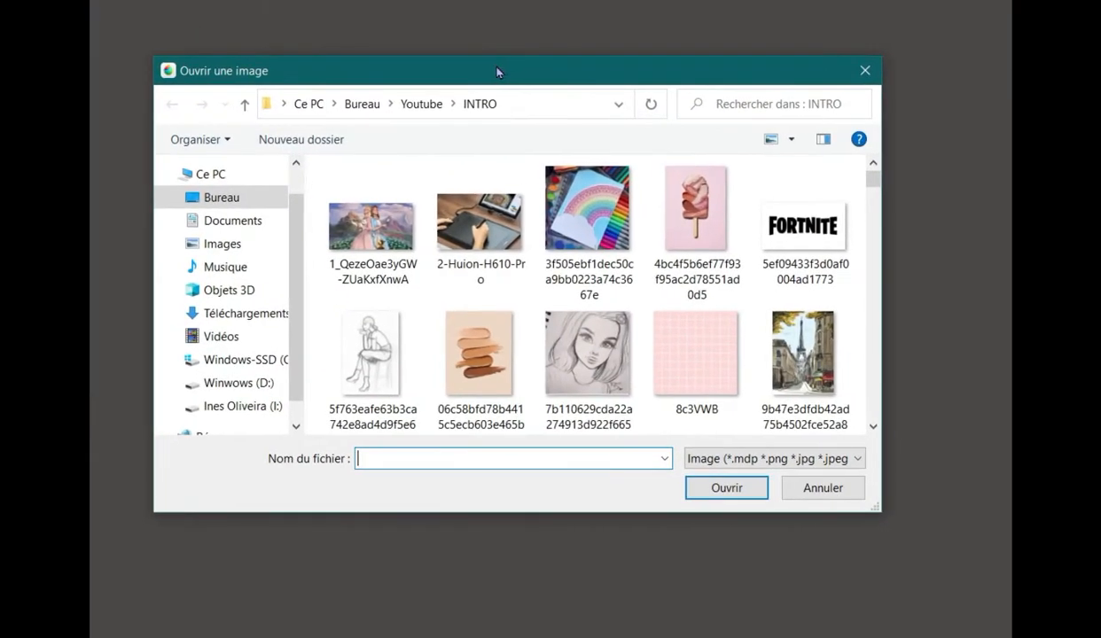
- Switch to MediBang Paint Pro and open the saved eye sketch from the INTRO folder
{"action": "scroll", "coordinate": [543, 254], "scroll_direction": "down", "scroll_amount": 5}
{"action": "double_click", "coordinate": [544, 253]}
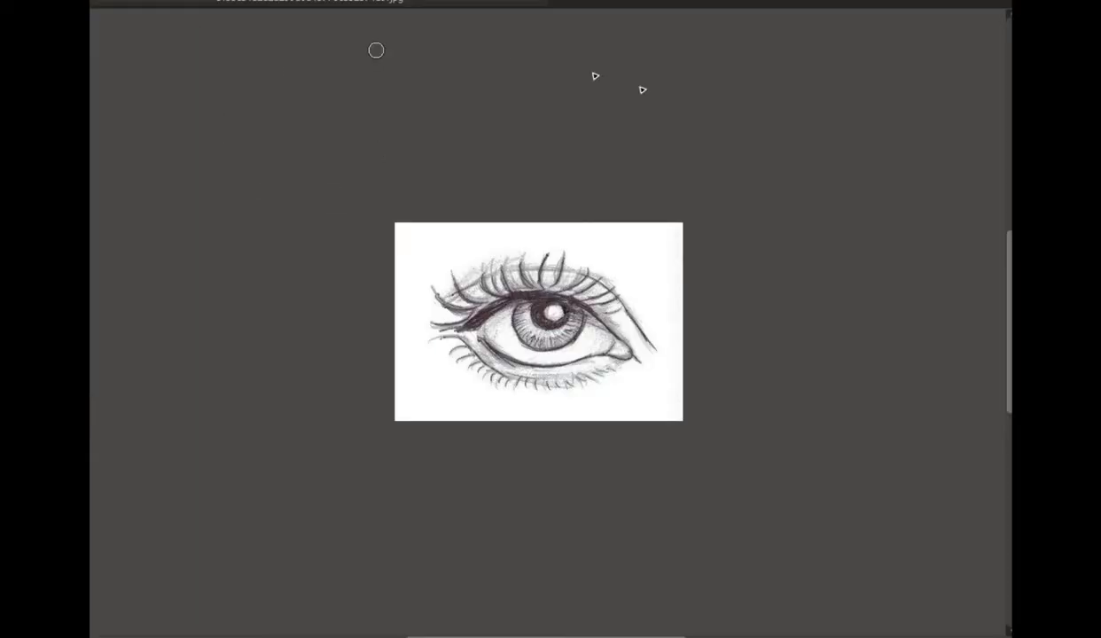
{"action": "scroll", "coordinate": [582, 316], "scroll_direction": "down", "scroll_amount": 8}
{"action": "scroll", "coordinate": [575, 314], "scroll_direction": "up", "scroll_amount": 11}
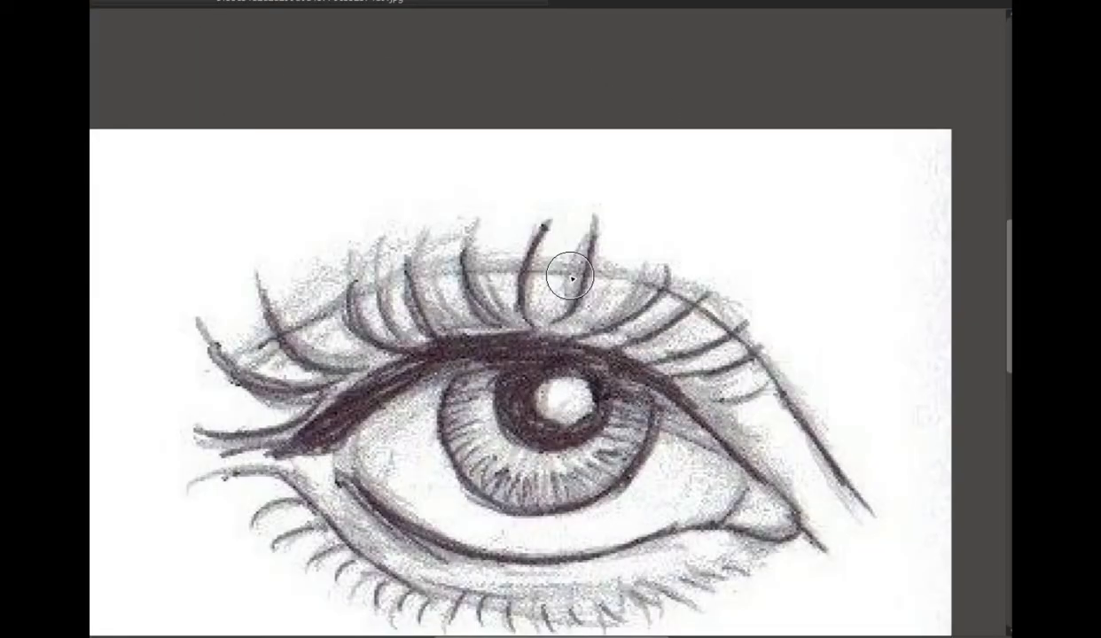
{"action": "scroll", "coordinate": [570, 274], "scroll_direction": "down", "scroll_amount": 2}
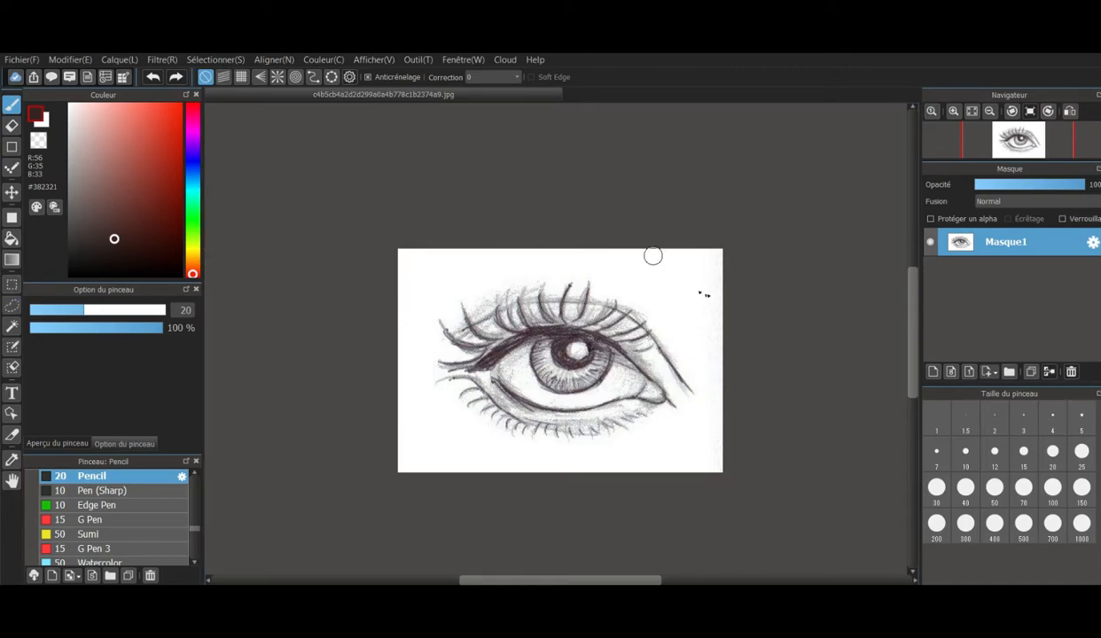
- Add a new empty layer above the eye sketch and delete the surplus extra layer
{"action": "scroll", "coordinate": [581, 336], "scroll_direction": "down", "scroll_amount": 6}
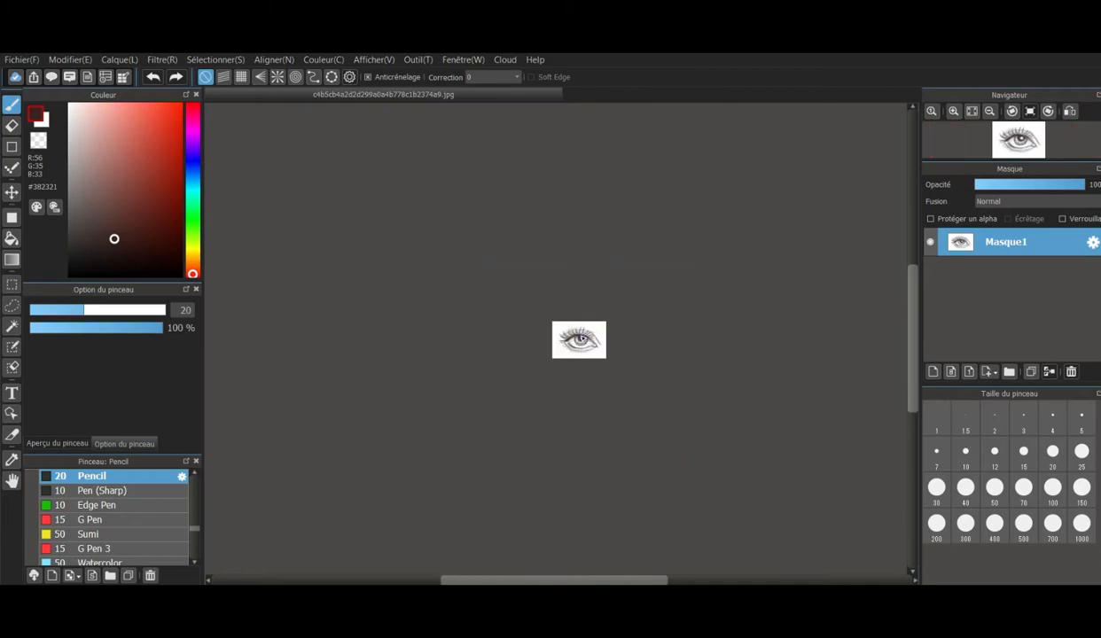
{"action": "scroll", "coordinate": [580, 346], "scroll_direction": "up", "scroll_amount": 7}
{"action": "scroll", "coordinate": [579, 376], "scroll_direction": "down", "scroll_amount": 4}
{"action": "scroll", "coordinate": [735, 349], "scroll_direction": "up", "scroll_amount": 2}
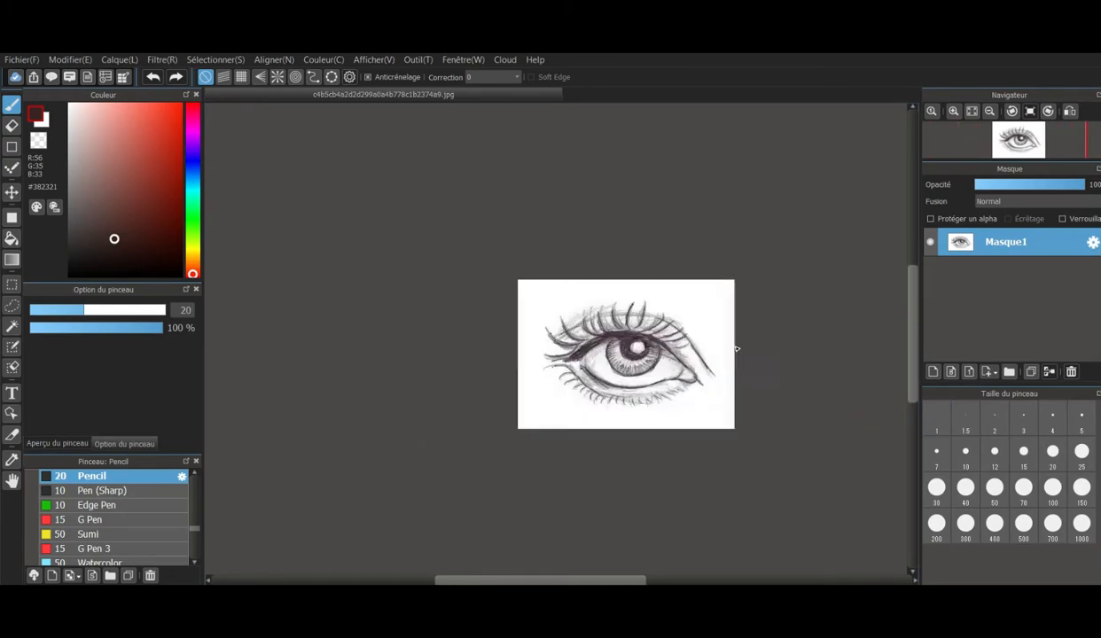
{"action": "left_click", "coordinate": [935, 373]}
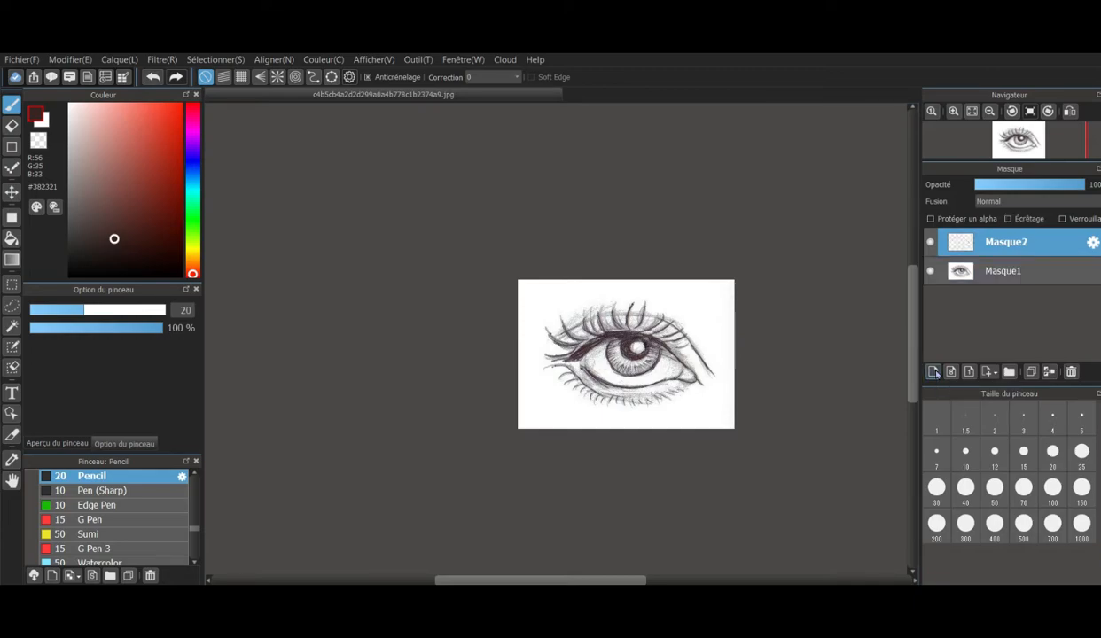
{"action": "right_click", "coordinate": [1016, 247]}
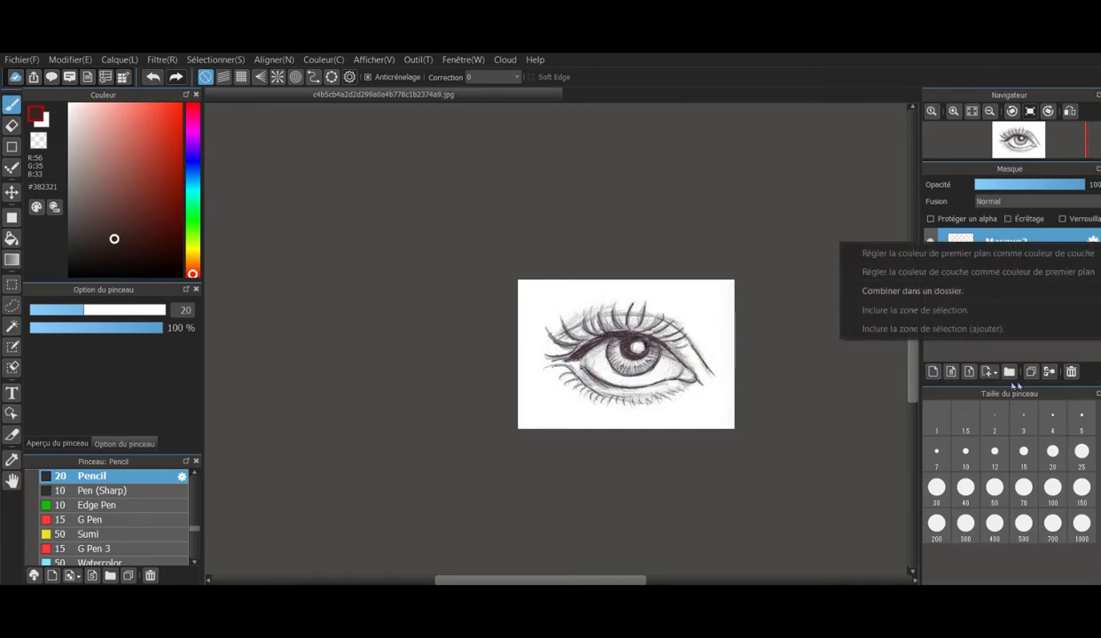
{"action": "left_click", "coordinate": [828, 380]}
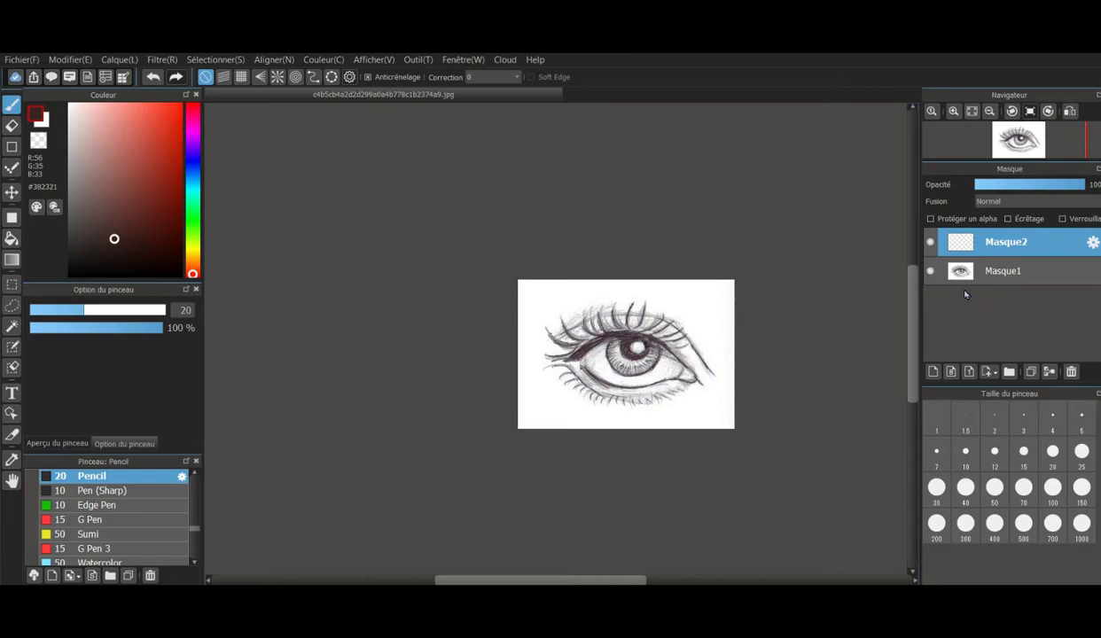
{"action": "left_click", "coordinate": [934, 373]}
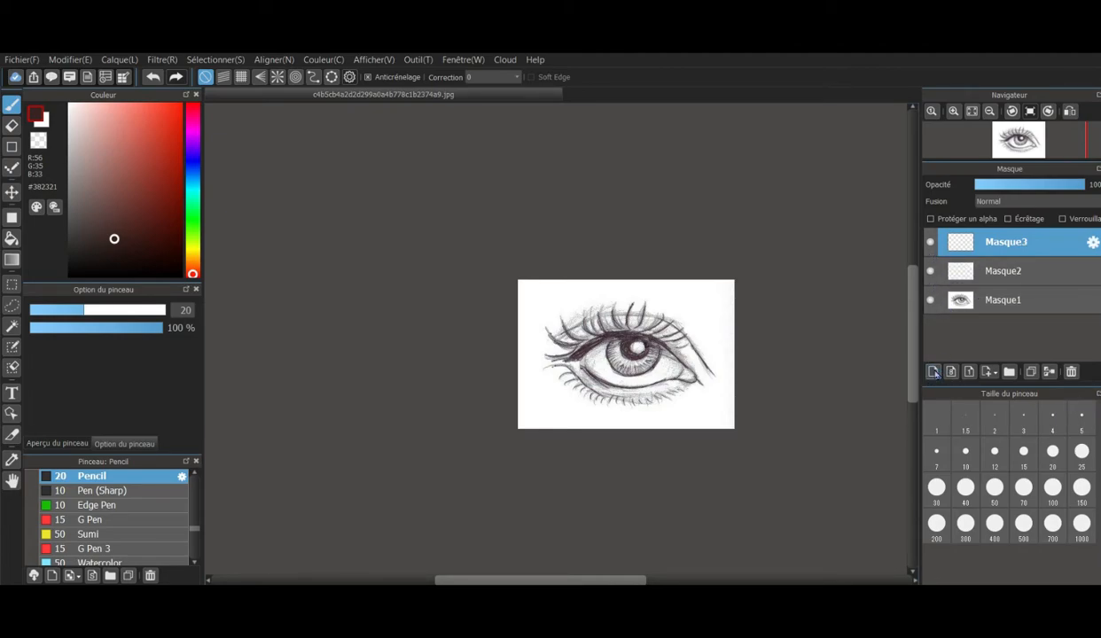
{"action": "left_click", "coordinate": [1072, 373]}
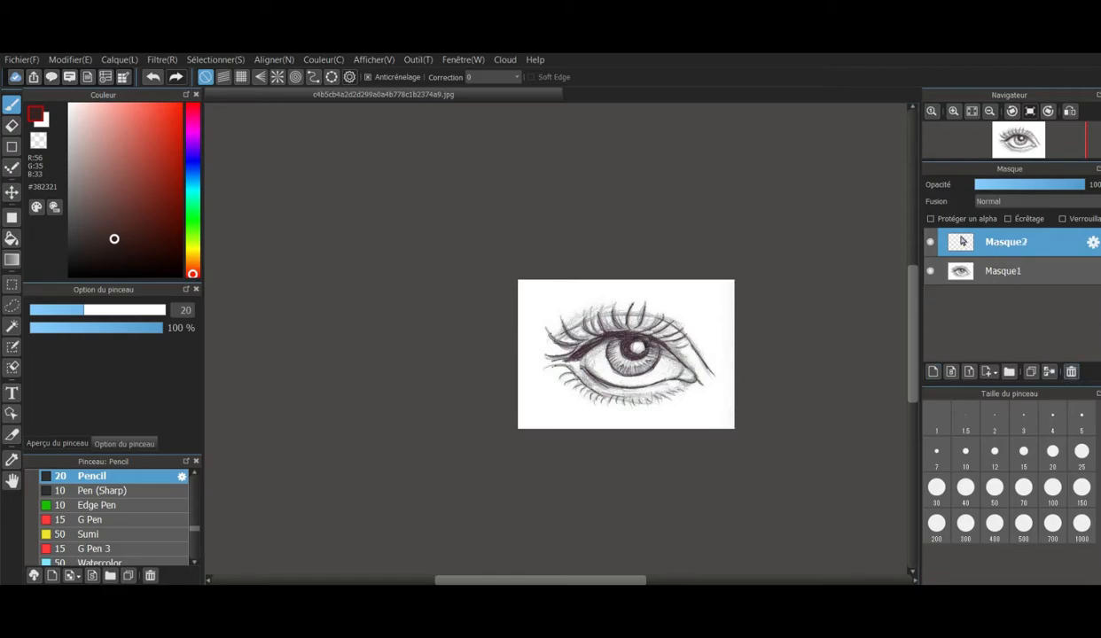
- Lower the opacity of the eye sketch layer Masque1 to 36%
{"action": "left_click", "coordinate": [963, 272]}
{"action": "mouse_move", "coordinate": [1064, 184]}
{"action": "left_mouse_down"}
{"action": "mouse_move", "coordinate": [1002, 186]}
{"action": "mouse_move", "coordinate": [1016, 187]}
{"action": "left_mouse_up"}
{"action": "scroll", "coordinate": [711, 384], "scroll_direction": "down", "scroll_amount": 3}
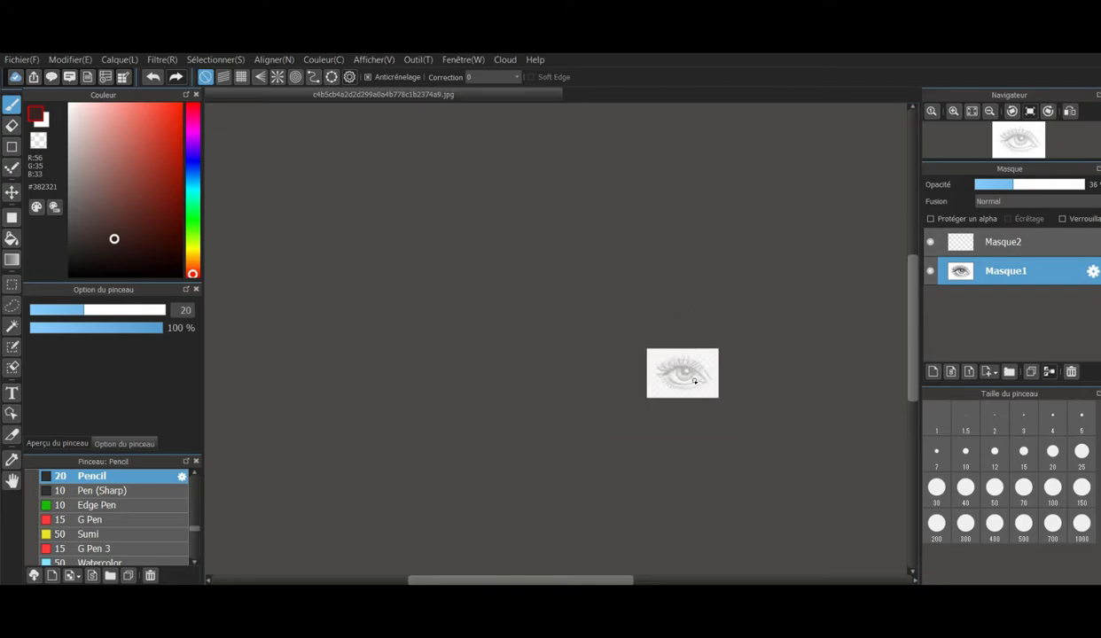
- Make the empty layer Masque2 the active layer, and view its layer properties without changing them
{"action": "scroll", "coordinate": [708, 376], "scroll_direction": "up", "scroll_amount": 8}
{"action": "scroll", "coordinate": [684, 374], "scroll_direction": "down", "scroll_amount": 2}
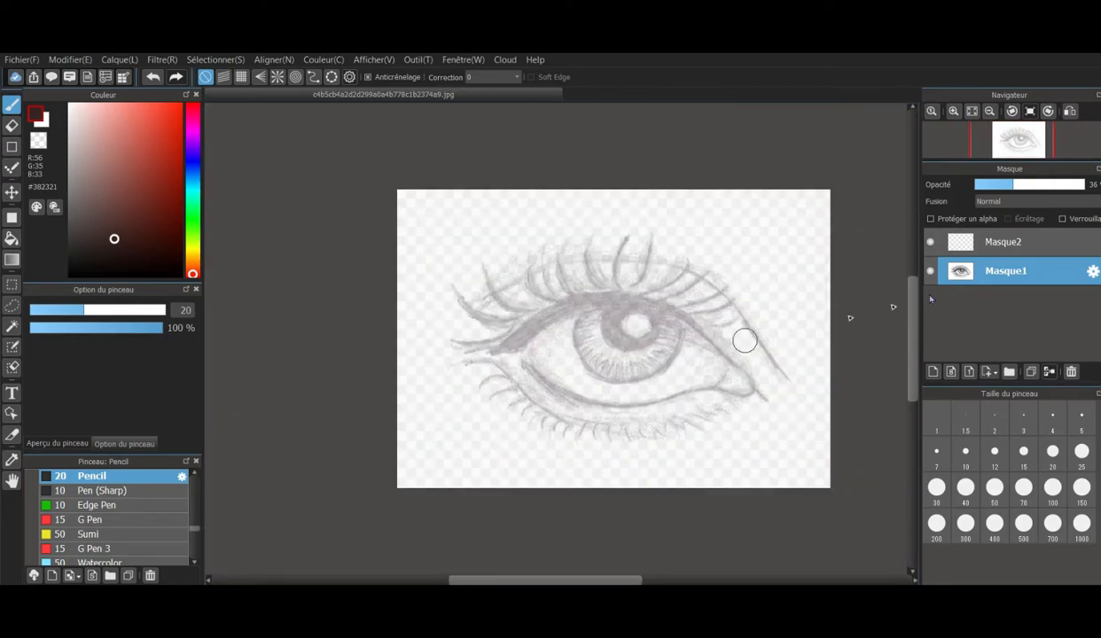
{"action": "left_click", "coordinate": [1020, 248]}
{"action": "right_click", "coordinate": [988, 243]}
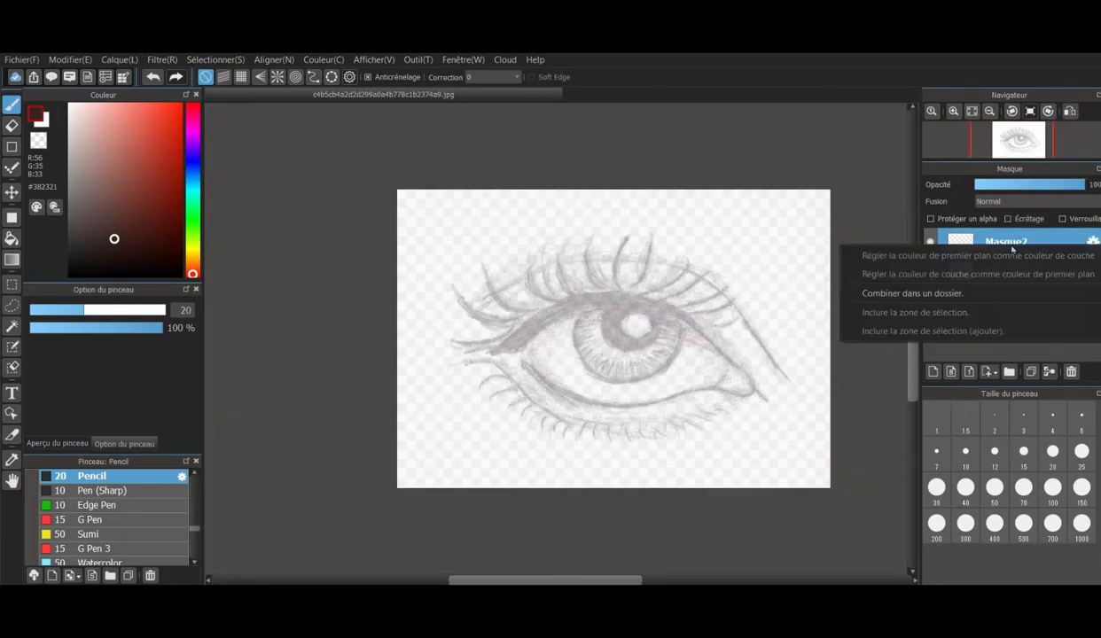
{"action": "left_click", "coordinate": [896, 201]}
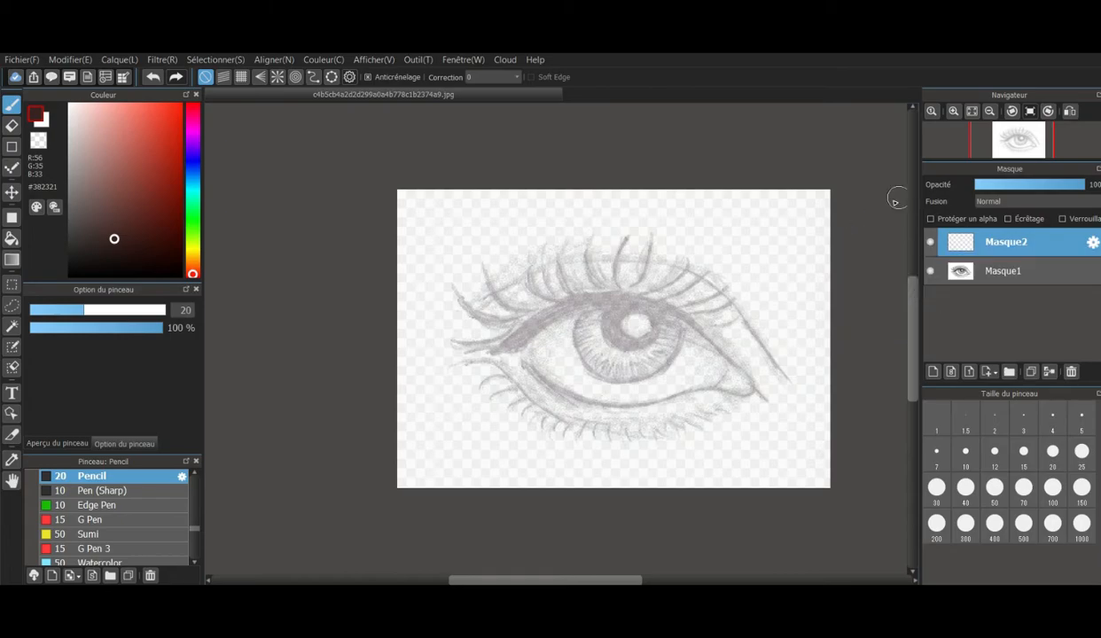
{"action": "left_click", "coordinate": [1093, 242]}
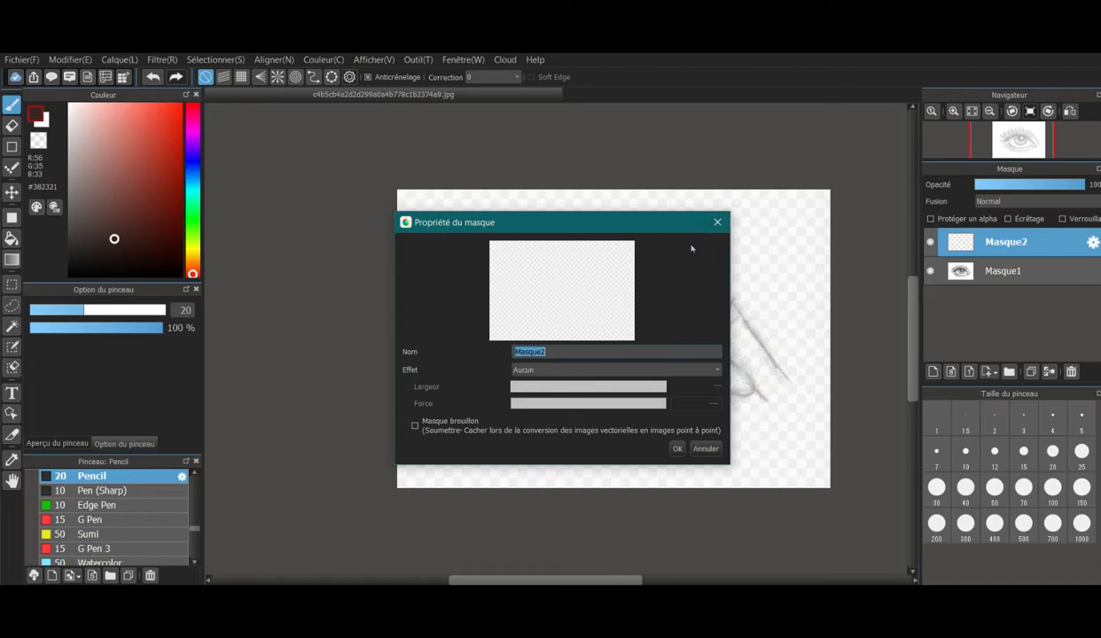
{"action": "left_click", "coordinate": [718, 222]}
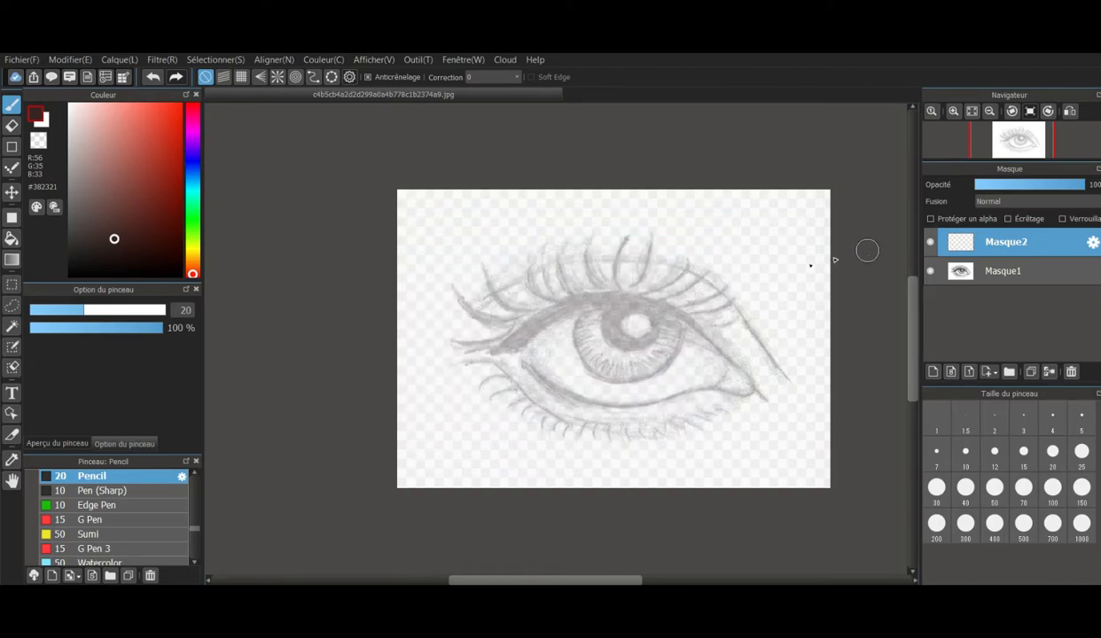
- Trace the eye opening, the lower lid line and the upper crease in black (#000000) with Pen (Sharp) at size 10
{"action": "left_click", "coordinate": [107, 490]}
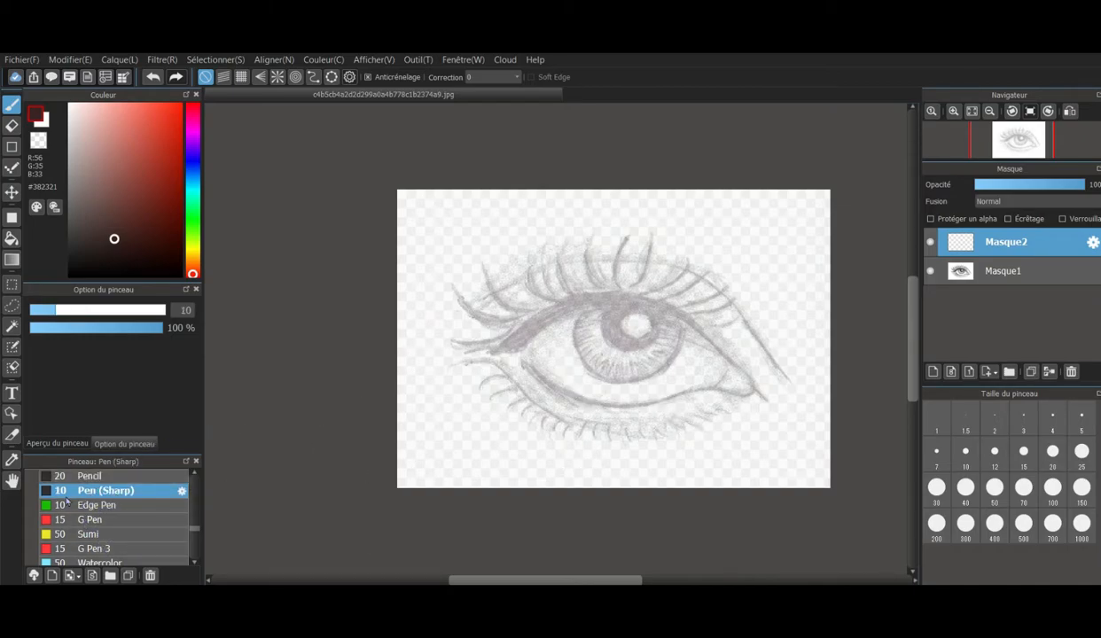
{"action": "left_click_drag", "start_coordinate": [121, 254], "coordinate": [68, 313]}
{"action": "scroll", "coordinate": [557, 315], "scroll_direction": "down", "scroll_amount": 1}
{"action": "scroll", "coordinate": [550, 306], "scroll_direction": "up", "scroll_amount": 3}
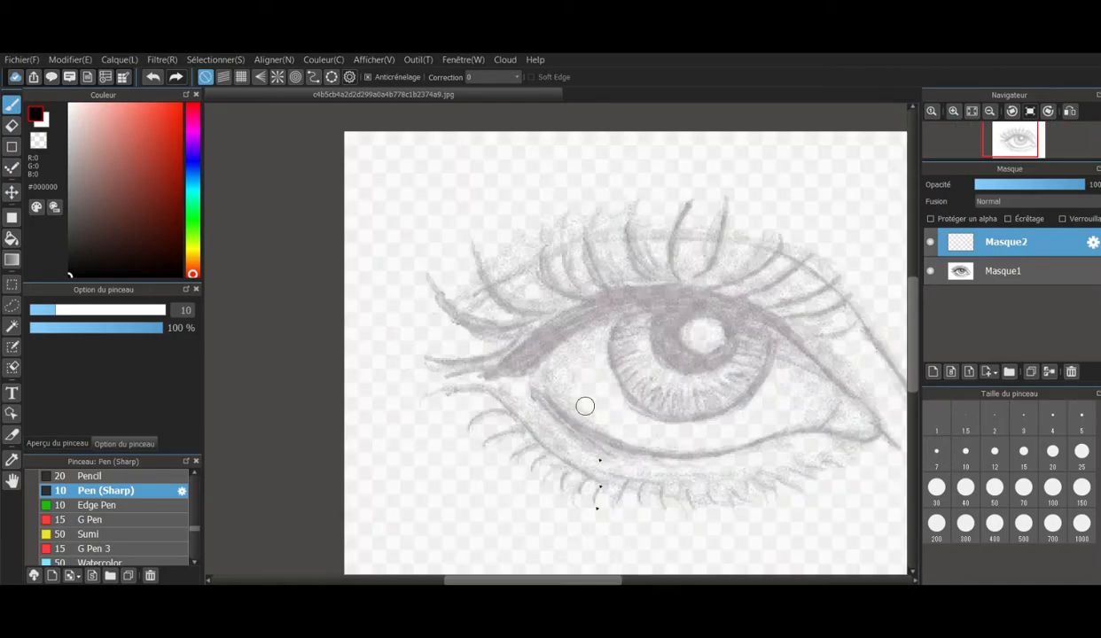
{"action": "mouse_move", "coordinate": [589, 578]}
{"action": "left_mouse_down"}
{"action": "mouse_move", "coordinate": [634, 578]}
{"action": "mouse_move", "coordinate": [617, 577]}
{"action": "left_mouse_up"}
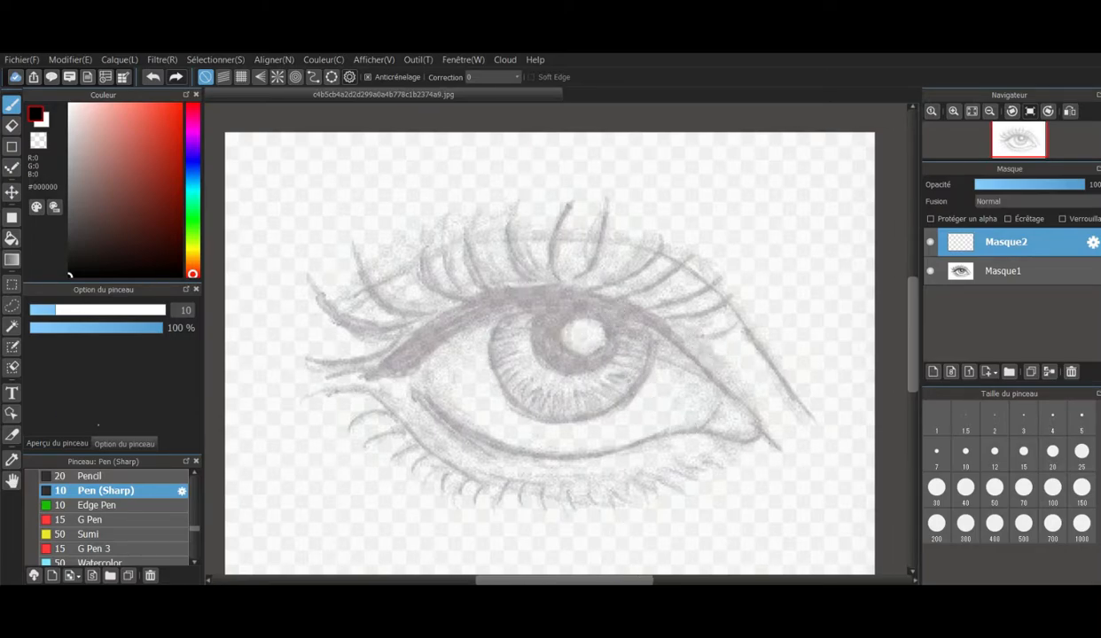
{"action": "mouse_move", "coordinate": [359, 375]}
{"action": "left_mouse_down"}
{"action": "mouse_move", "coordinate": [474, 310]}
{"action": "mouse_move", "coordinate": [574, 300]}
{"action": "mouse_move", "coordinate": [668, 353]}
{"action": "mouse_move", "coordinate": [764, 449]}
{"action": "mouse_move", "coordinate": [685, 425]}
{"action": "mouse_move", "coordinate": [595, 449]}
{"action": "mouse_move", "coordinate": [522, 449]}
{"action": "mouse_move", "coordinate": [393, 382]}
{"action": "mouse_move", "coordinate": [312, 360]}
{"action": "left_mouse_up"}
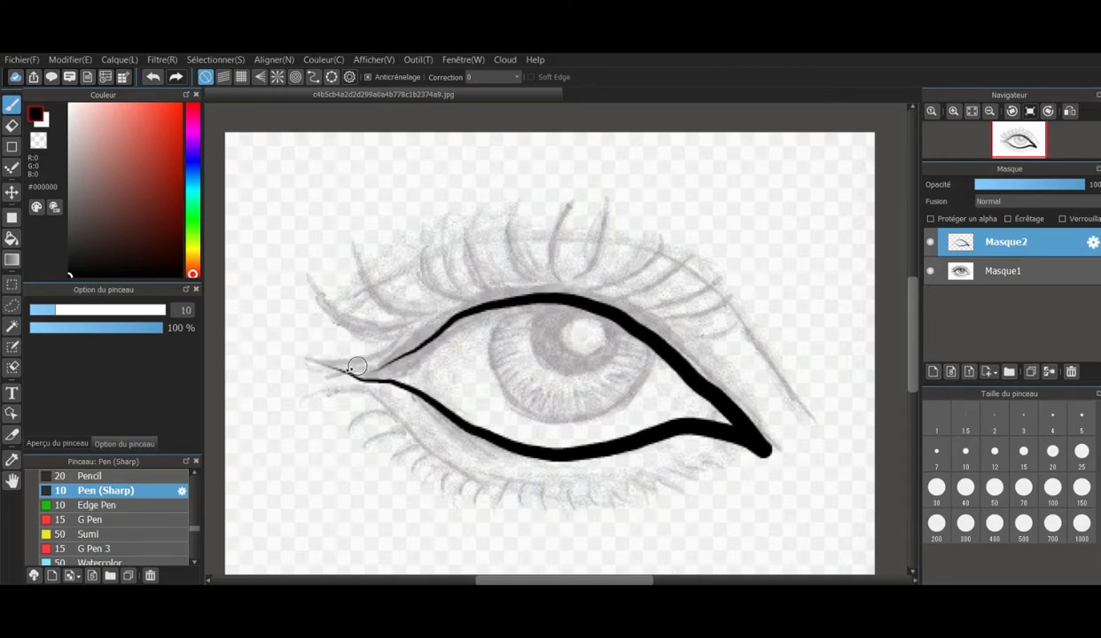
{"action": "mouse_move", "coordinate": [372, 406]}
{"action": "left_mouse_down"}
{"action": "mouse_move", "coordinate": [477, 493]}
{"action": "mouse_move", "coordinate": [587, 500]}
{"action": "mouse_move", "coordinate": [683, 472]}
{"action": "left_mouse_up"}
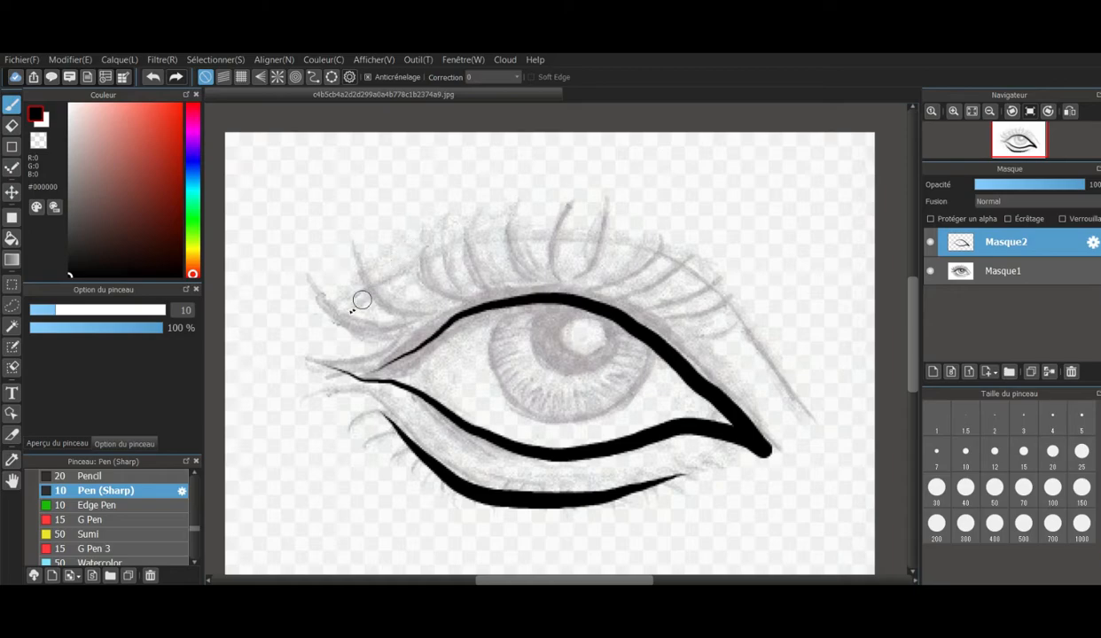
{"action": "mouse_move", "coordinate": [375, 279]}
{"action": "left_mouse_down"}
{"action": "mouse_move", "coordinate": [505, 246]}
{"action": "mouse_move", "coordinate": [587, 242]}
{"action": "mouse_move", "coordinate": [669, 270]}
{"action": "mouse_move", "coordinate": [729, 321]}
{"action": "mouse_move", "coordinate": [775, 404]}
{"action": "left_mouse_up"}
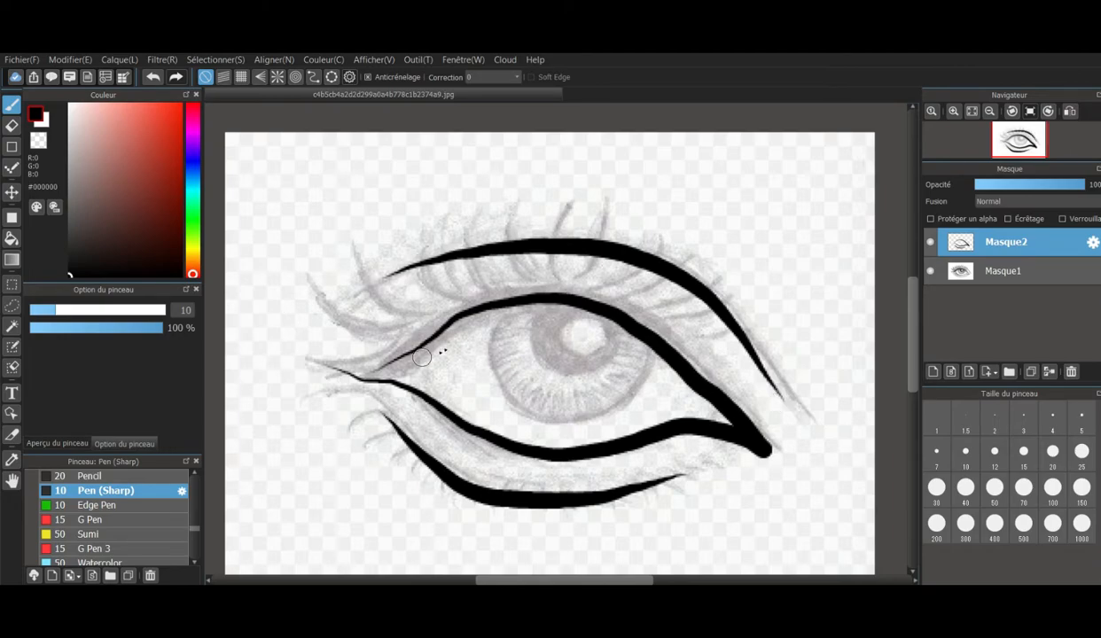
- Trace the iris outline, the round light reflection and the pupil outline of the eye in black
{"action": "mouse_move", "coordinate": [493, 335]}
{"action": "left_mouse_down"}
{"action": "mouse_move", "coordinate": [519, 395]}
{"action": "mouse_move", "coordinate": [548, 409]}
{"action": "mouse_move", "coordinate": [604, 406]}
{"action": "mouse_move", "coordinate": [650, 360]}
{"action": "left_mouse_up"}
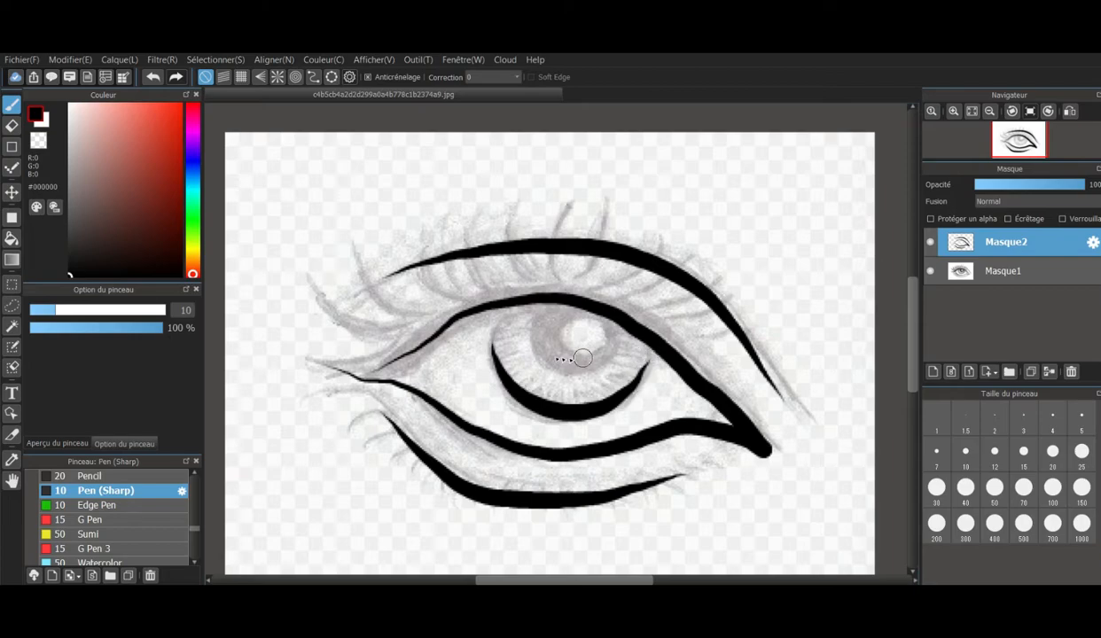
{"action": "mouse_move", "coordinate": [551, 413]}
{"action": "left_mouse_down"}
{"action": "mouse_move", "coordinate": [495, 373]}
{"action": "mouse_move", "coordinate": [483, 335]}
{"action": "mouse_move", "coordinate": [498, 308]}
{"action": "left_mouse_up"}
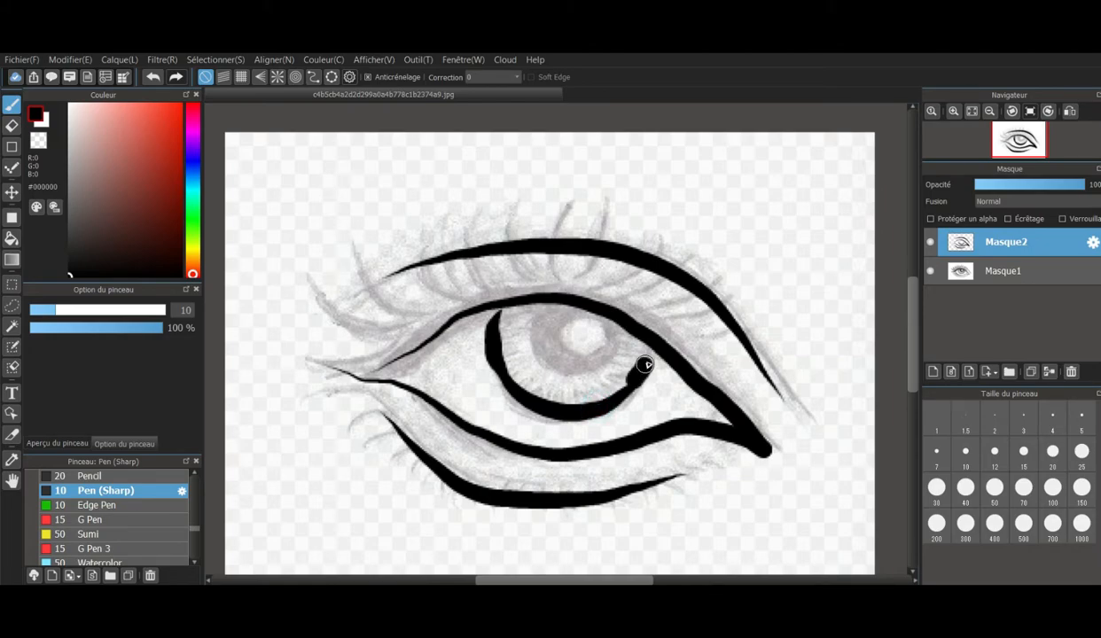
{"action": "mouse_move", "coordinate": [637, 347]}
{"action": "left_mouse_down"}
{"action": "mouse_move", "coordinate": [620, 398]}
{"action": "mouse_move", "coordinate": [563, 401]}
{"action": "left_mouse_up"}
{"action": "mouse_move", "coordinate": [589, 341]}
{"action": "left_mouse_down"}
{"action": "mouse_move", "coordinate": [621, 346]}
{"action": "mouse_move", "coordinate": [629, 320]}
{"action": "mouse_move", "coordinate": [597, 315]}
{"action": "mouse_move", "coordinate": [595, 344]}
{"action": "left_mouse_up"}
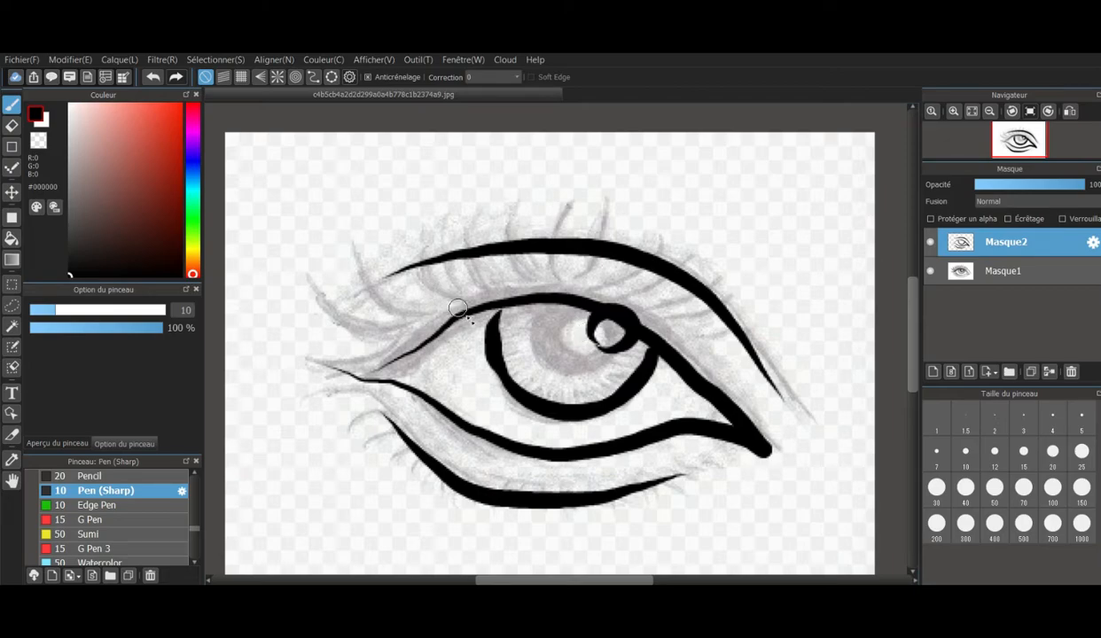
{"action": "mouse_move", "coordinate": [529, 334]}
{"action": "left_mouse_down"}
{"action": "mouse_move", "coordinate": [522, 355]}
{"action": "mouse_move", "coordinate": [546, 366]}
{"action": "mouse_move", "coordinate": [603, 355]}
{"action": "mouse_move", "coordinate": [570, 363]}
{"action": "mouse_move", "coordinate": [535, 351]}
{"action": "mouse_move", "coordinate": [528, 301]}
{"action": "mouse_move", "coordinate": [524, 335]}
{"action": "mouse_move", "coordinate": [535, 341]}
{"action": "left_mouse_up"}
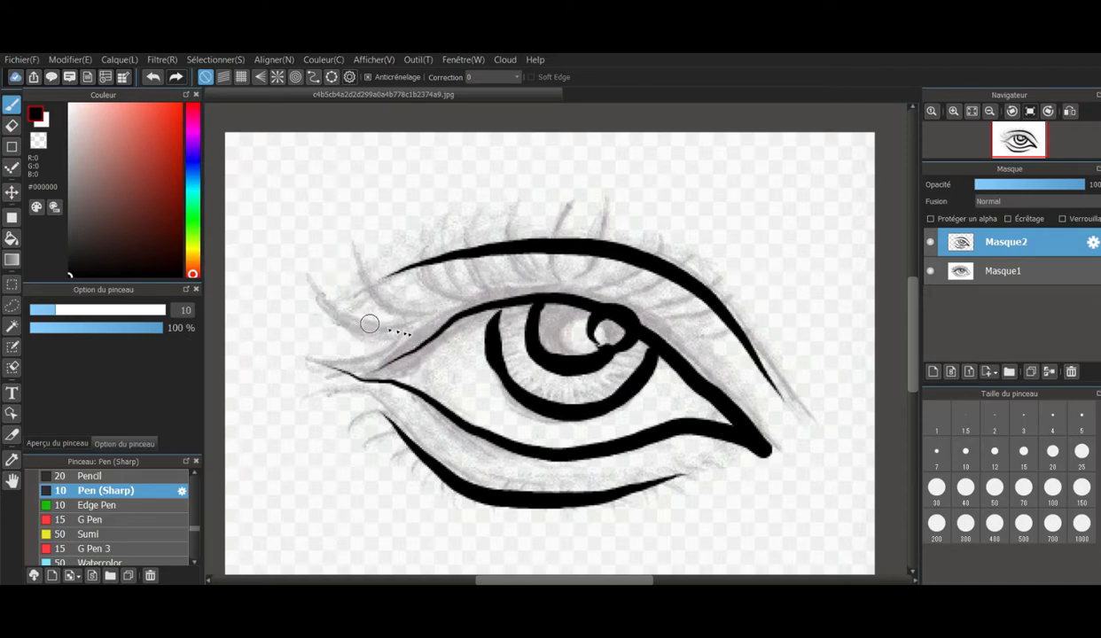
- Try a thick lash at the eye's outer corner, undo it, and check the line art by toggling the Masque1 sketch's visibility
{"action": "mouse_move", "coordinate": [378, 327]}
{"action": "left_mouse_down"}
{"action": "mouse_move", "coordinate": [313, 286]}
{"action": "mouse_move", "coordinate": [363, 331]}
{"action": "mouse_move", "coordinate": [410, 341]}
{"action": "left_mouse_up"}
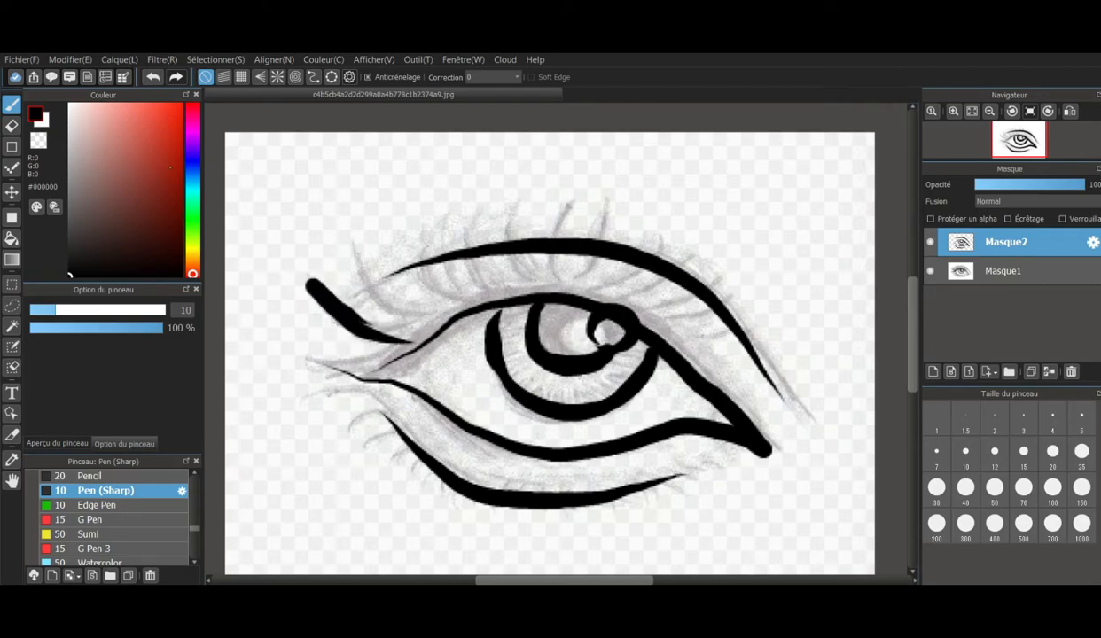
{"action": "left_click", "coordinate": [155, 78]}
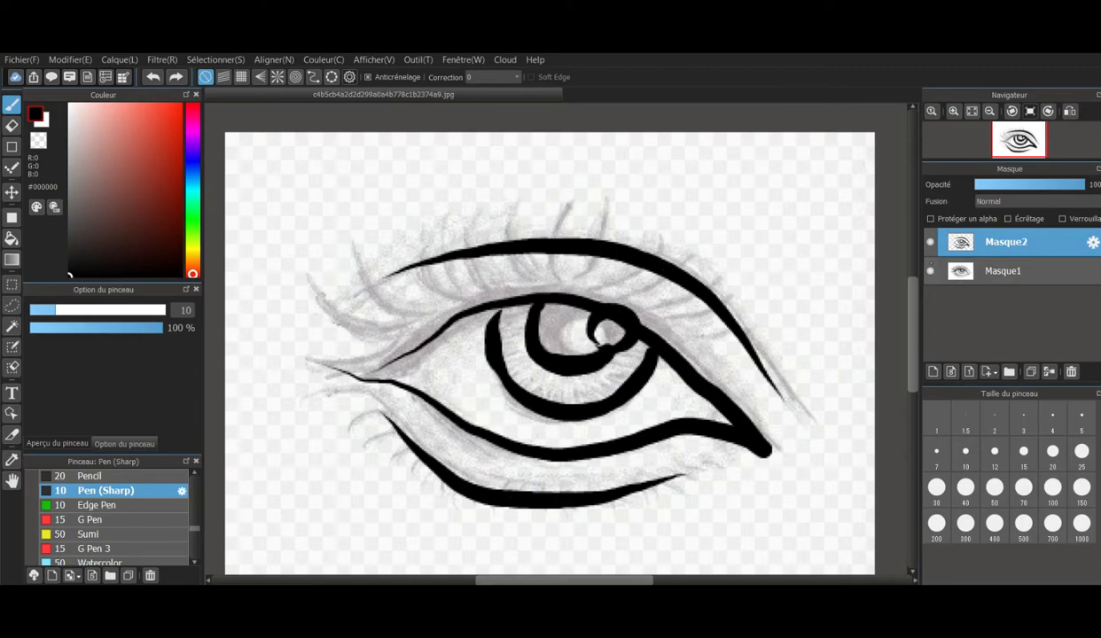
{"action": "left_click", "coordinate": [930, 270]}
{"action": "left_click", "coordinate": [930, 270]}
{"action": "left_click", "coordinate": [931, 271]}
{"action": "left_click", "coordinate": [930, 270]}
- Fill the pupil solid black around the light reflection and touch up the iris outline, using the Pencil at size 5.5
{"action": "left_click", "coordinate": [156, 479]}
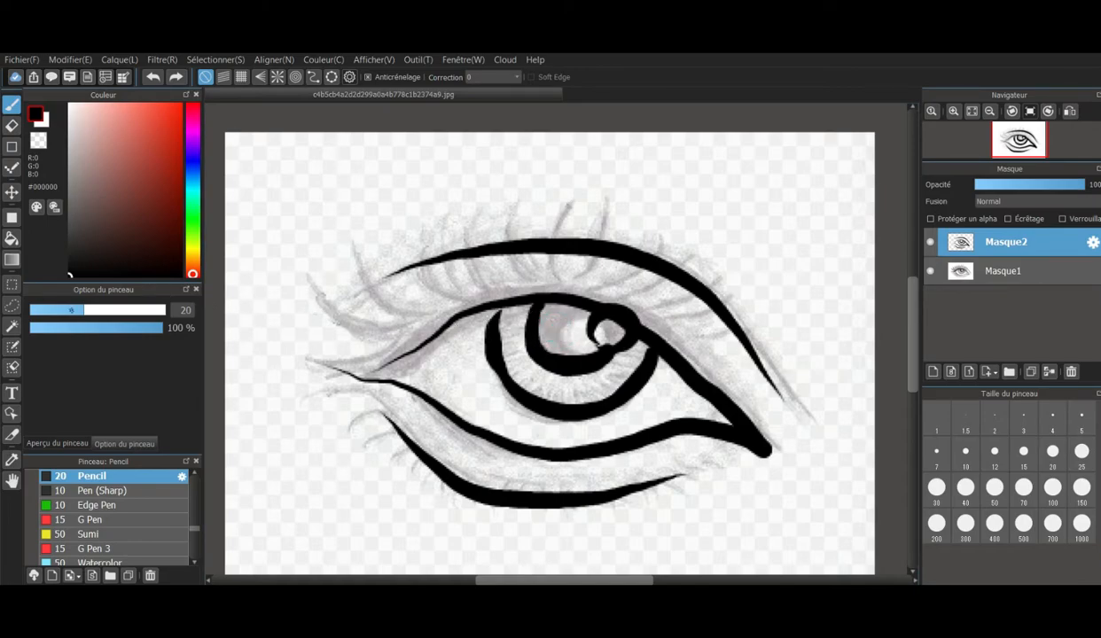
{"action": "left_click", "coordinate": [58, 309]}
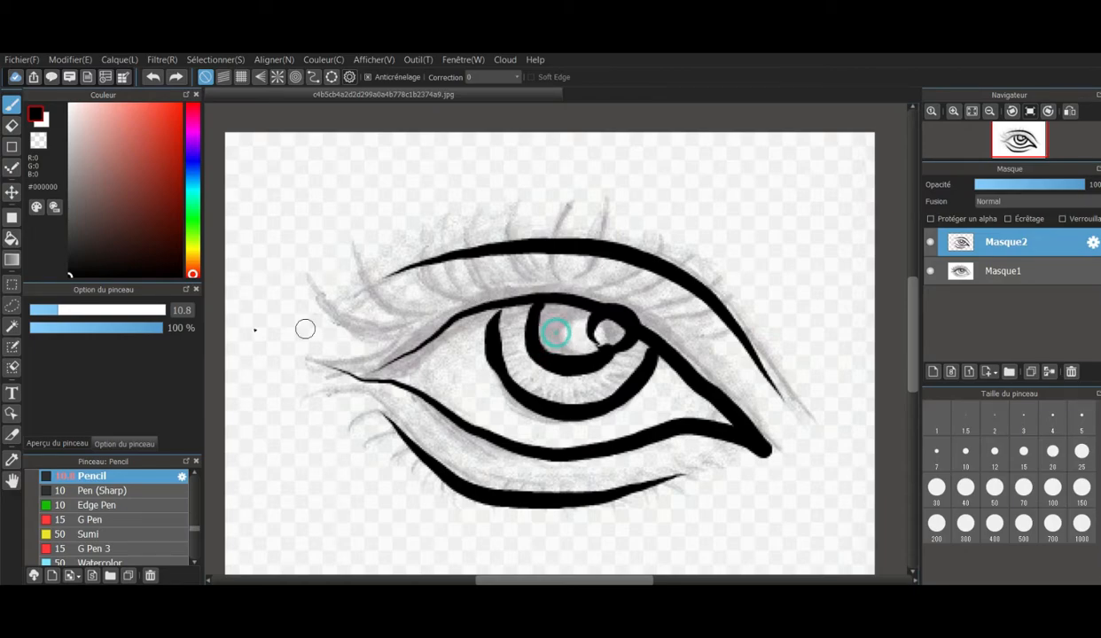
{"action": "left_click_drag", "start_coordinate": [42, 309], "coordinate": [38, 310]}
{"action": "mouse_move", "coordinate": [577, 350]}
{"action": "left_mouse_down"}
{"action": "mouse_move", "coordinate": [547, 324]}
{"action": "mouse_move", "coordinate": [548, 341]}
{"action": "mouse_move", "coordinate": [601, 350]}
{"action": "mouse_move", "coordinate": [571, 312]}
{"action": "left_mouse_up"}
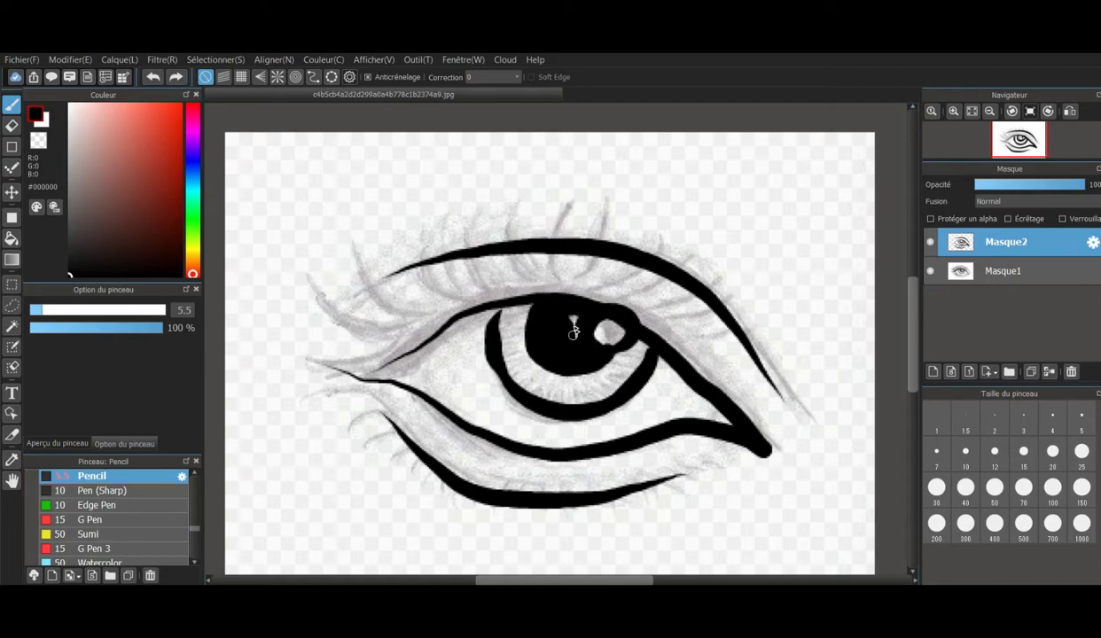
{"action": "left_click_drag", "start_coordinate": [574, 317], "coordinate": [494, 313]}
{"action": "left_click", "coordinate": [490, 335]}
{"action": "left_click", "coordinate": [491, 336]}
{"action": "left_click", "coordinate": [491, 335]}
{"action": "left_click_drag", "start_coordinate": [492, 353], "coordinate": [505, 393]}
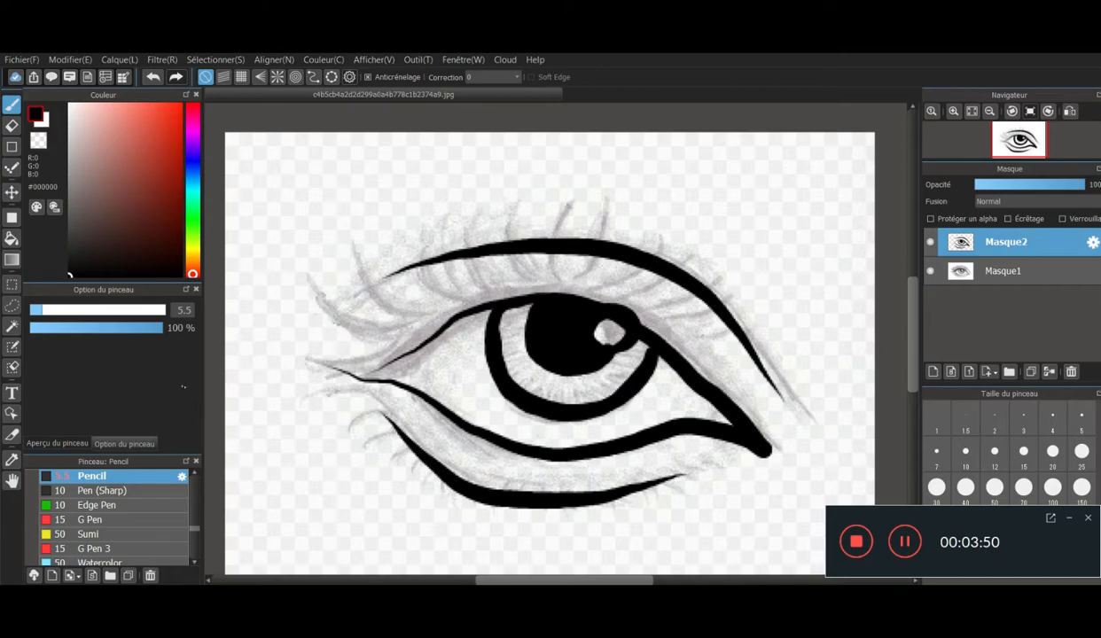
- Draw the long upper lashes from the outer corner to above the iris with the Pencil at size 4.3
{"action": "left_click_drag", "start_coordinate": [36, 310], "coordinate": [33, 310]}
{"action": "mouse_move", "coordinate": [406, 343]}
{"action": "left_mouse_down"}
{"action": "mouse_move", "coordinate": [445, 328]}
{"action": "mouse_move", "coordinate": [372, 322]}
{"action": "mouse_move", "coordinate": [304, 282]}
{"action": "left_mouse_up"}
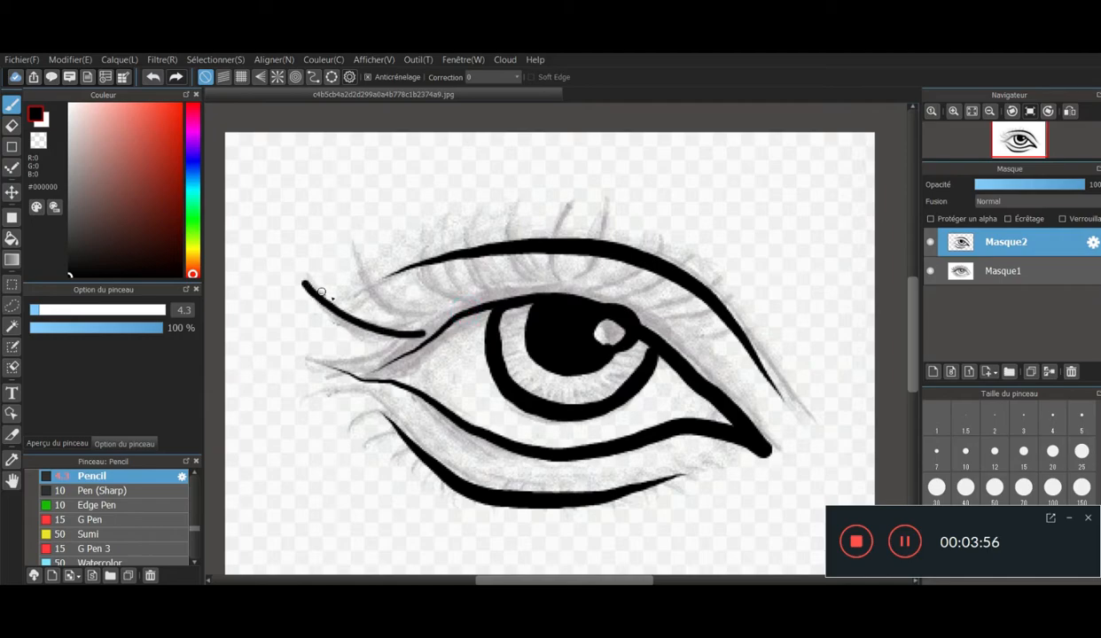
{"action": "left_click_drag", "start_coordinate": [421, 333], "coordinate": [438, 332]}
{"action": "mouse_move", "coordinate": [337, 362]}
{"action": "left_mouse_down"}
{"action": "mouse_move", "coordinate": [408, 351]}
{"action": "mouse_move", "coordinate": [310, 359]}
{"action": "mouse_move", "coordinate": [388, 362]}
{"action": "left_mouse_up"}
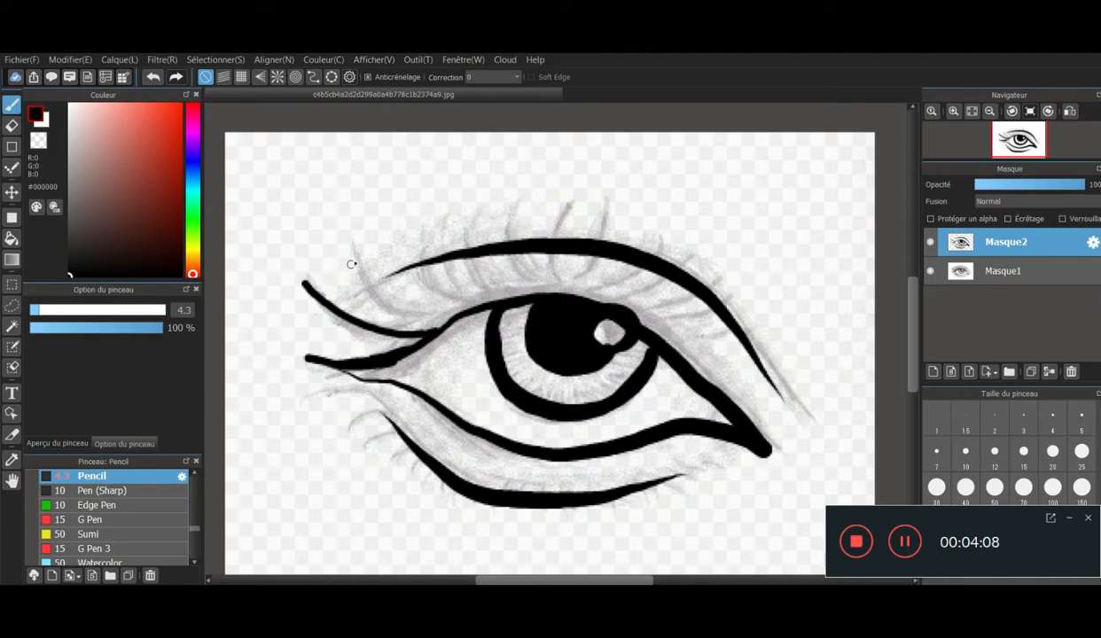
{"action": "mouse_move", "coordinate": [366, 268]}
{"action": "left_mouse_down"}
{"action": "mouse_move", "coordinate": [400, 302]}
{"action": "mouse_move", "coordinate": [476, 304]}
{"action": "left_mouse_up"}
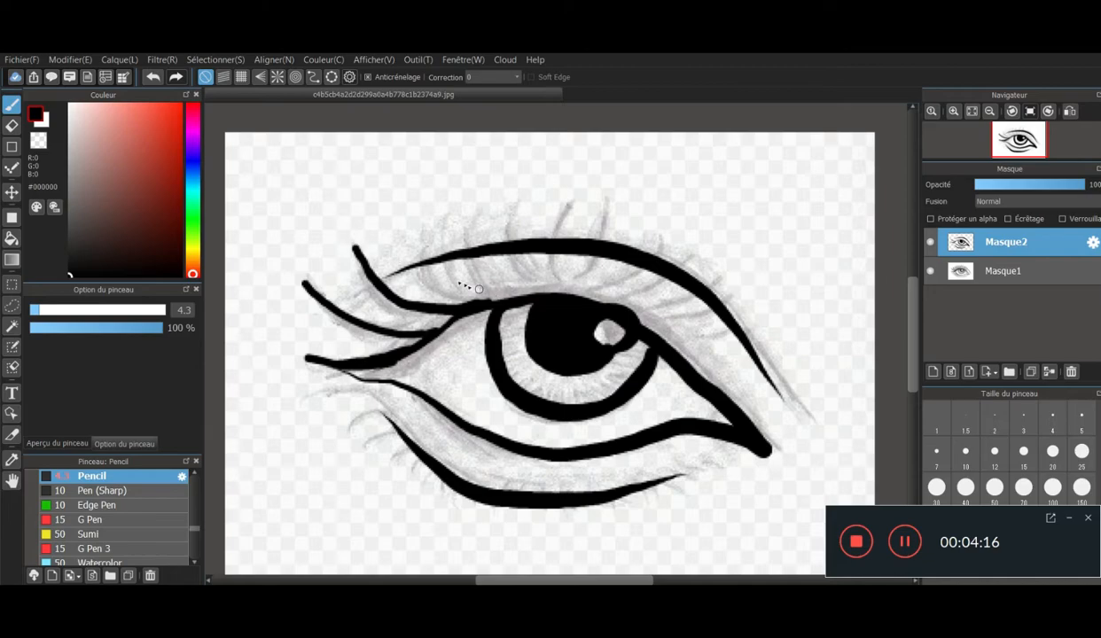
{"action": "mouse_move", "coordinate": [429, 266]}
{"action": "left_mouse_down"}
{"action": "mouse_move", "coordinate": [467, 295]}
{"action": "mouse_move", "coordinate": [427, 241]}
{"action": "mouse_move", "coordinate": [512, 297]}
{"action": "left_mouse_up"}
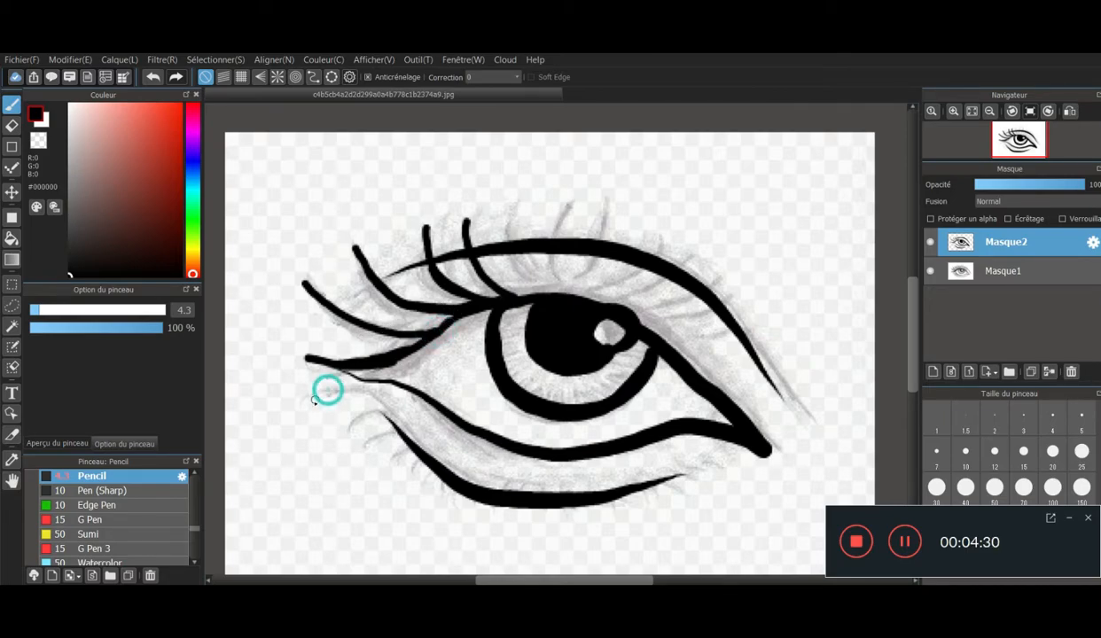
- Extend the lower lid line toward the outer corner and draw the short lower lashes along its outer end
{"action": "left_click_drag", "start_coordinate": [359, 388], "coordinate": [420, 450]}
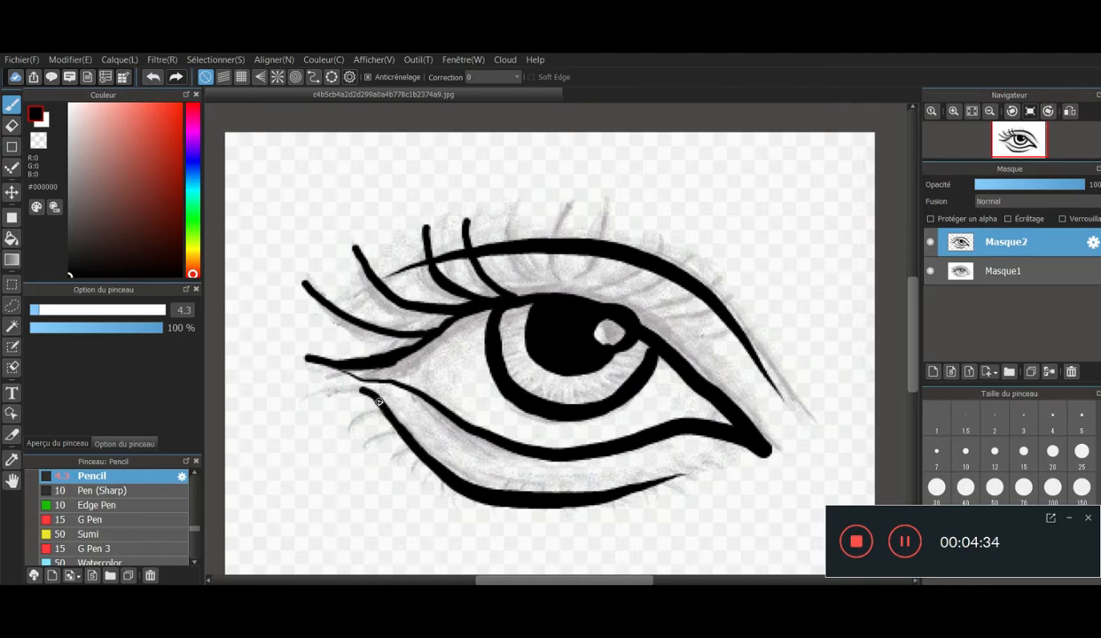
{"action": "left_click_drag", "start_coordinate": [354, 393], "coordinate": [308, 397]}
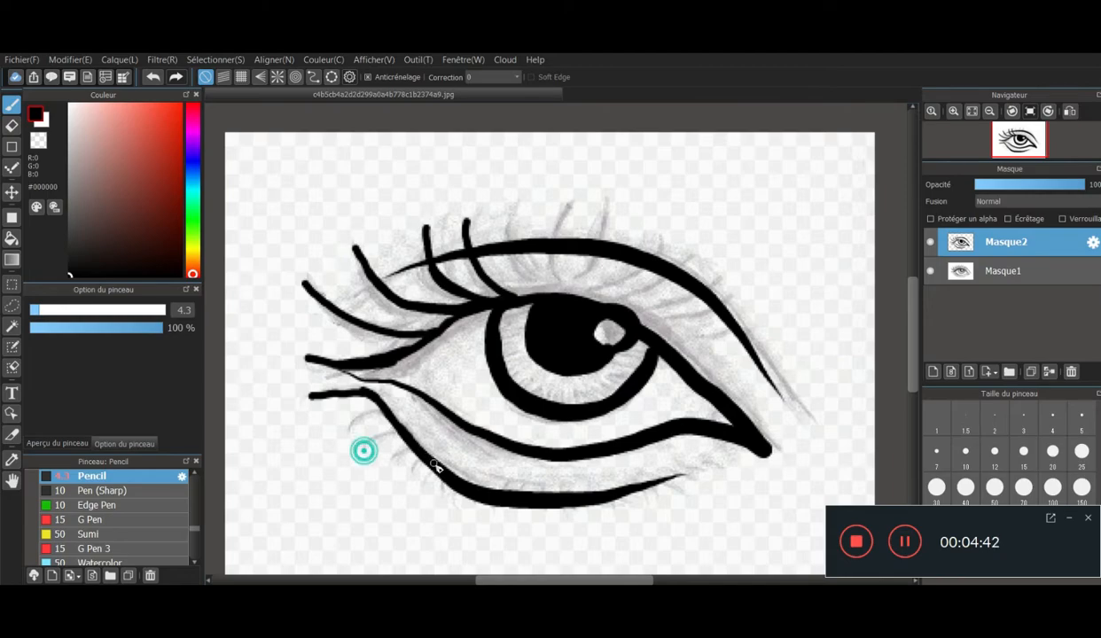
{"action": "mouse_move", "coordinate": [415, 471]}
{"action": "left_mouse_down"}
{"action": "mouse_move", "coordinate": [418, 460]}
{"action": "mouse_move", "coordinate": [399, 453]}
{"action": "mouse_move", "coordinate": [404, 439]}
{"action": "mouse_move", "coordinate": [373, 442]}
{"action": "mouse_move", "coordinate": [395, 427]}
{"action": "mouse_move", "coordinate": [367, 414]}
{"action": "mouse_move", "coordinate": [350, 430]}
{"action": "left_mouse_up"}
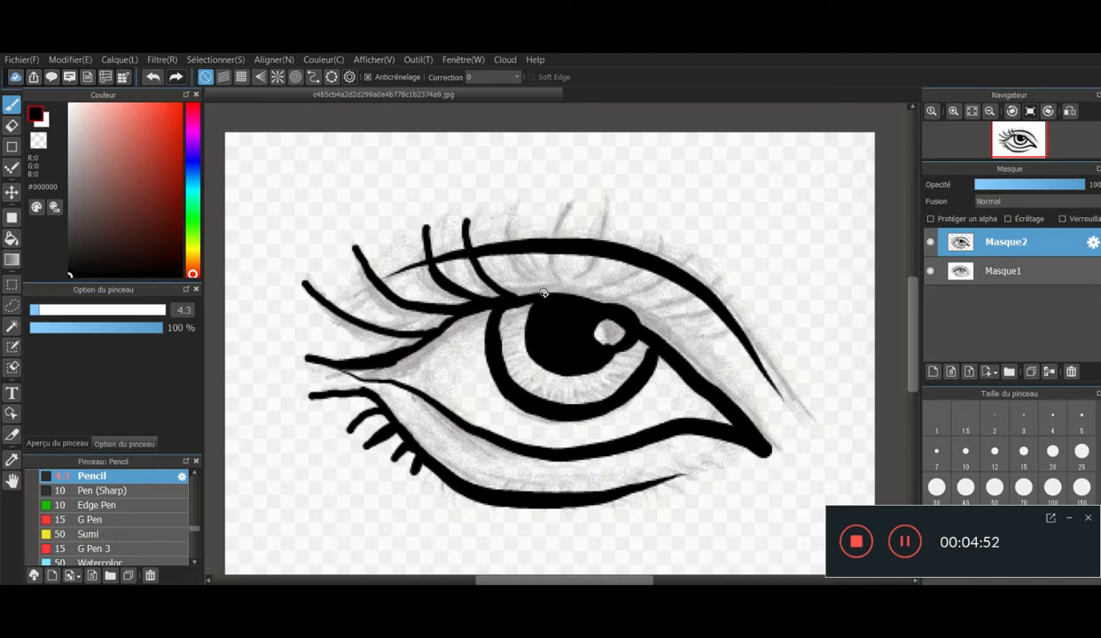
- Draw the remaining upper lashes from above the pupil to the inner corner, and add shorter lashes in the gaps
{"action": "left_click_drag", "start_coordinate": [536, 292], "coordinate": [510, 215]}
{"action": "mouse_move", "coordinate": [543, 298]}
{"action": "left_mouse_down"}
{"action": "mouse_move", "coordinate": [544, 220]}
{"action": "mouse_move", "coordinate": [568, 204]}
{"action": "left_mouse_up"}
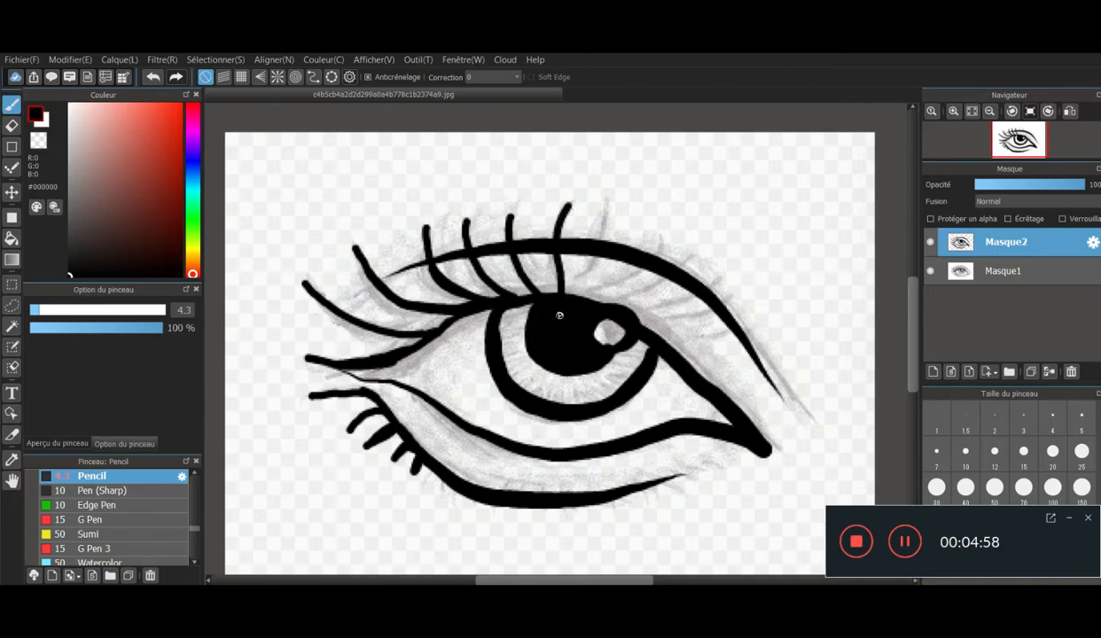
{"action": "mouse_move", "coordinate": [574, 273]}
{"action": "left_mouse_down"}
{"action": "mouse_move", "coordinate": [579, 228]}
{"action": "mouse_move", "coordinate": [600, 202]}
{"action": "left_mouse_up"}
{"action": "mouse_move", "coordinate": [555, 318]}
{"action": "left_mouse_down"}
{"action": "mouse_move", "coordinate": [578, 270]}
{"action": "mouse_move", "coordinate": [563, 302]}
{"action": "mouse_move", "coordinate": [664, 242]}
{"action": "left_mouse_up"}
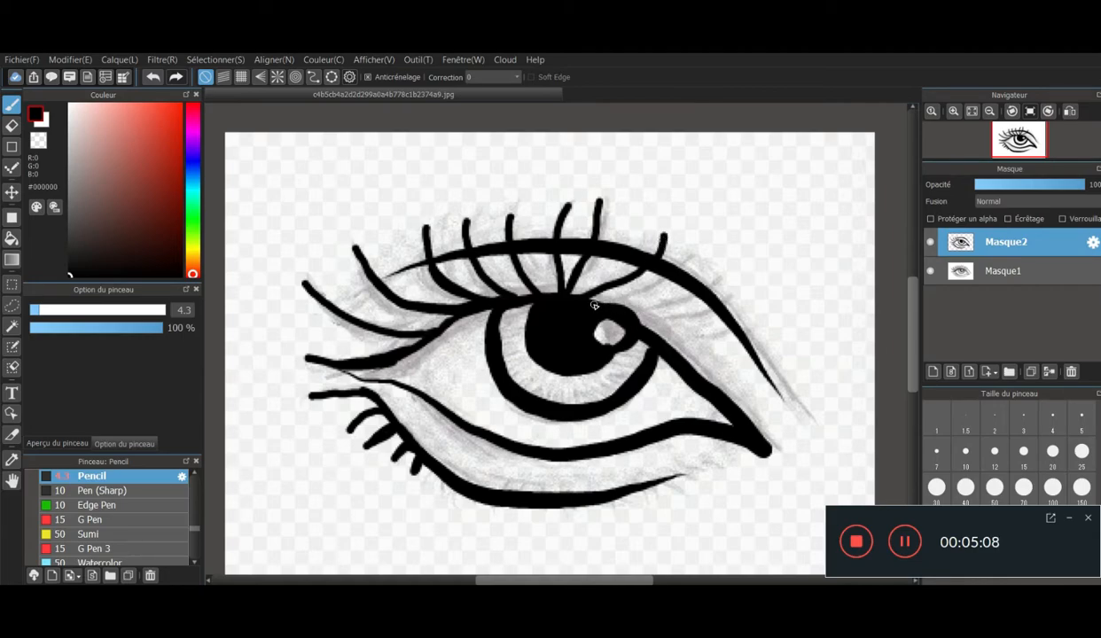
{"action": "mouse_move", "coordinate": [641, 285]}
{"action": "left_mouse_down"}
{"action": "mouse_move", "coordinate": [693, 258]}
{"action": "mouse_move", "coordinate": [606, 311]}
{"action": "mouse_move", "coordinate": [721, 282]}
{"action": "mouse_move", "coordinate": [643, 304]}
{"action": "left_mouse_up"}
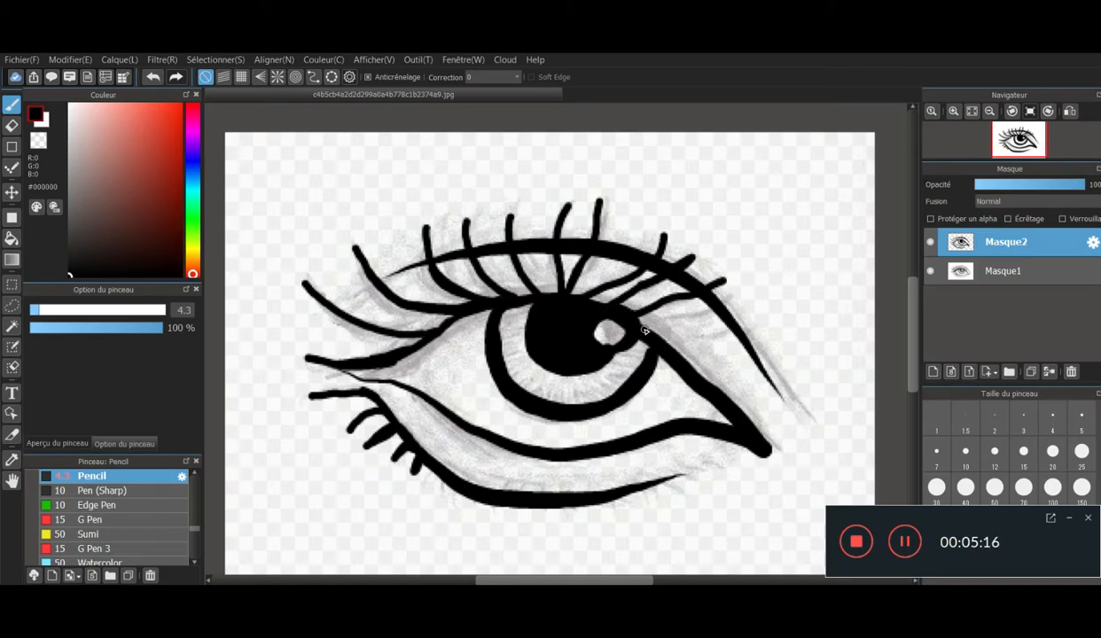
{"action": "left_click_drag", "start_coordinate": [632, 317], "coordinate": [720, 291]}
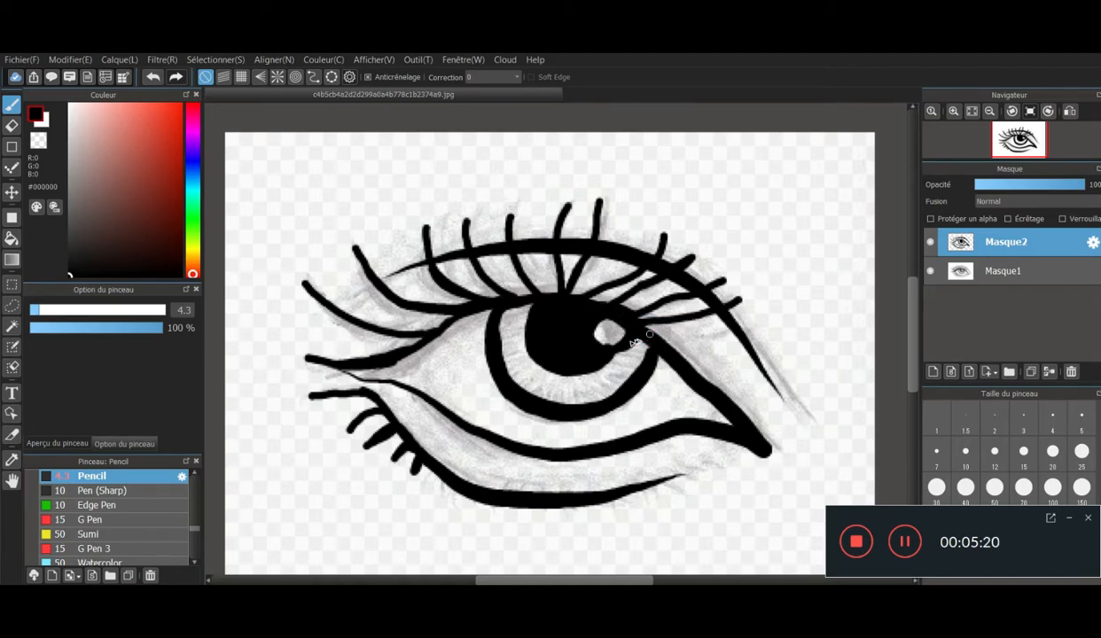
{"action": "left_click_drag", "start_coordinate": [640, 339], "coordinate": [754, 329]}
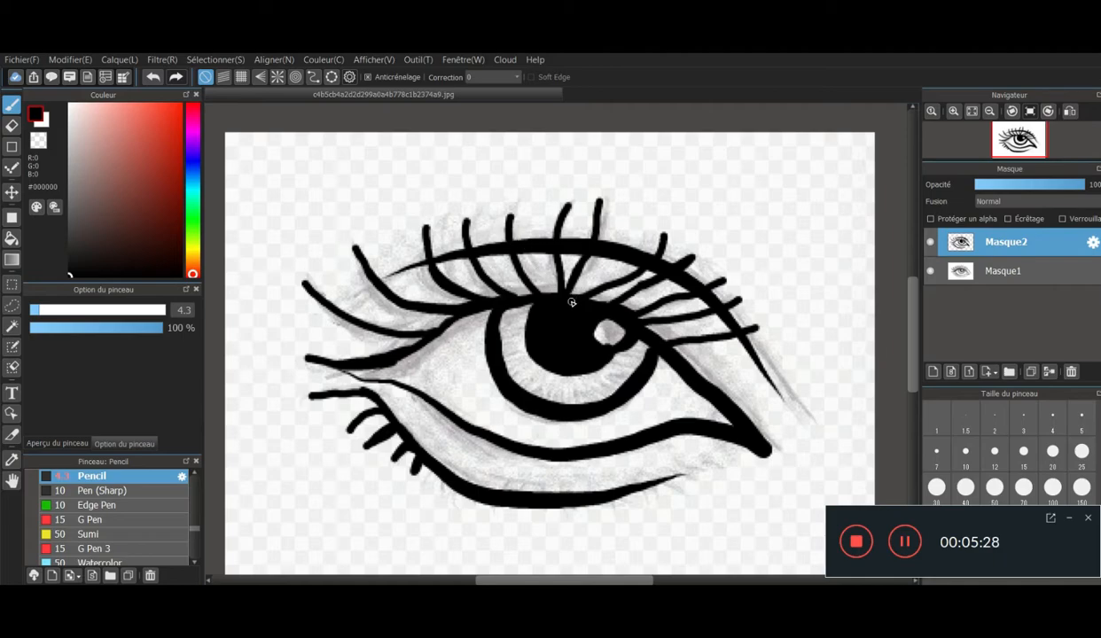
{"action": "mouse_move", "coordinate": [626, 219]}
{"action": "left_mouse_down"}
{"action": "mouse_move", "coordinate": [568, 314]}
{"action": "mouse_move", "coordinate": [530, 236]}
{"action": "mouse_move", "coordinate": [548, 304]}
{"action": "mouse_move", "coordinate": [493, 254]}
{"action": "mouse_move", "coordinate": [529, 315]}
{"action": "mouse_move", "coordinate": [483, 295]}
{"action": "mouse_move", "coordinate": [458, 265]}
{"action": "mouse_move", "coordinate": [507, 324]}
{"action": "mouse_move", "coordinate": [410, 278]}
{"action": "mouse_move", "coordinate": [461, 324]}
{"action": "mouse_move", "coordinate": [380, 304]}
{"action": "mouse_move", "coordinate": [452, 327]}
{"action": "left_mouse_up"}
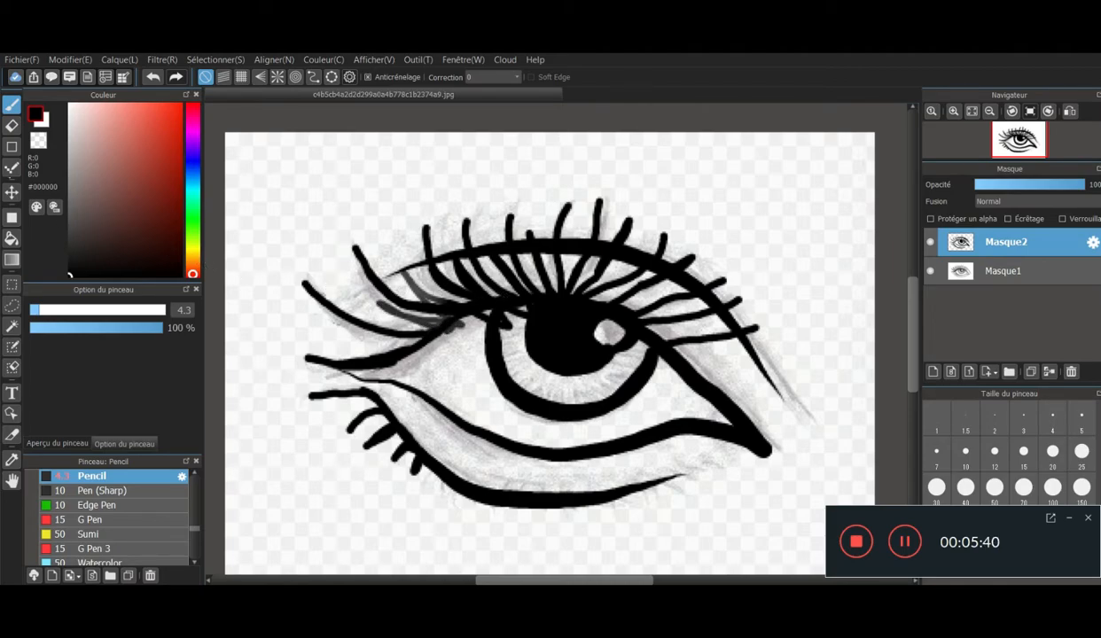
- Erase the stray strokes inside the upper outer part of the iris outline with the Eraser at size 10
{"action": "left_click", "coordinate": [12, 125]}
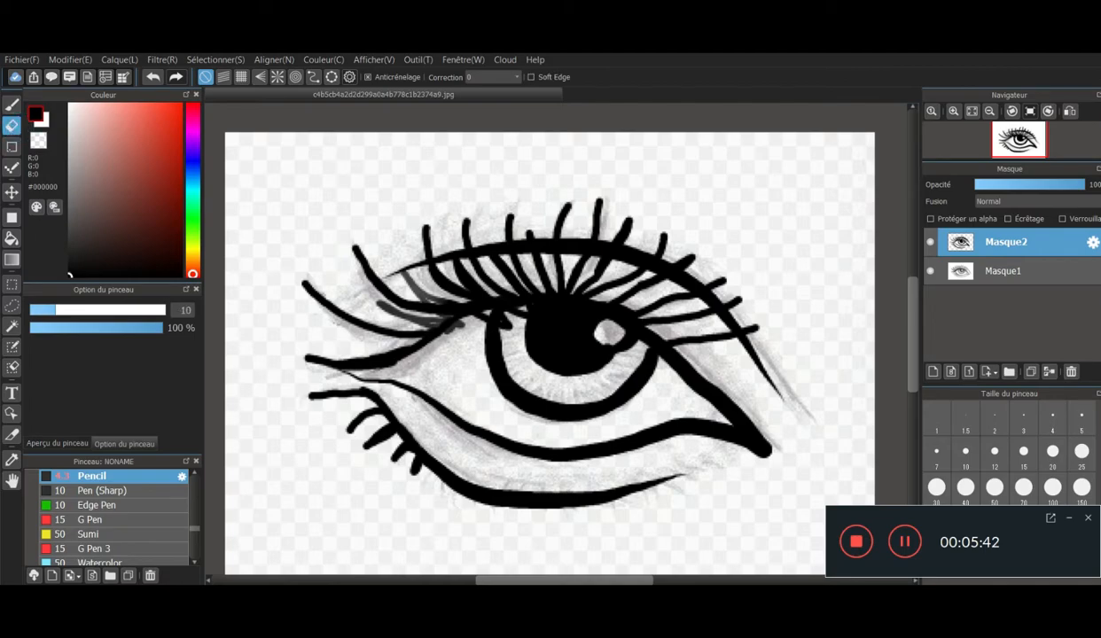
{"action": "left_click_drag", "start_coordinate": [510, 334], "coordinate": [511, 328]}
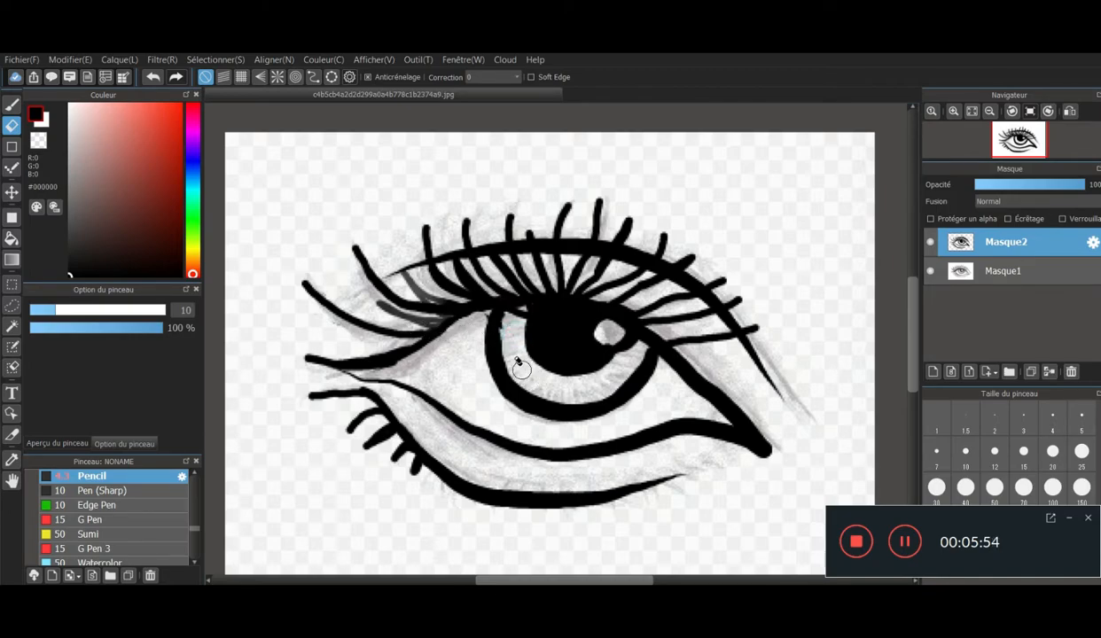
{"action": "left_click_drag", "start_coordinate": [514, 317], "coordinate": [515, 315]}
{"action": "left_click_drag", "start_coordinate": [342, 280], "coordinate": [278, 275]}
- Delete the faded sketch layer Masque1 and return to the brush for drawing on the line art layer
{"action": "key", "text": "b"}
{"action": "left_click", "coordinate": [1006, 271]}
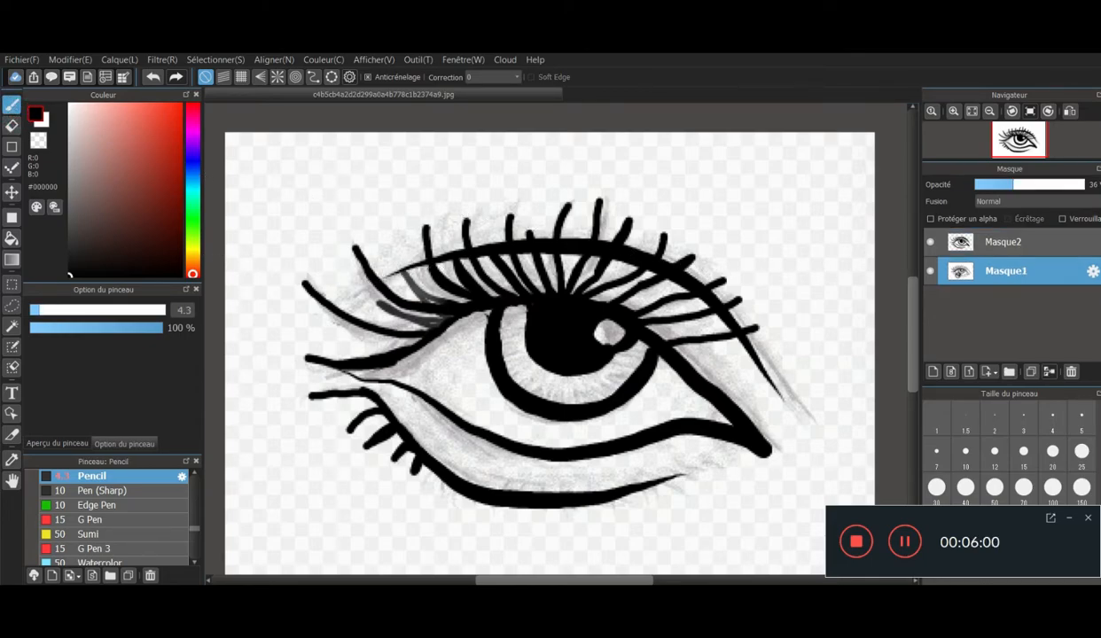
{"action": "left_click", "coordinate": [1072, 372]}
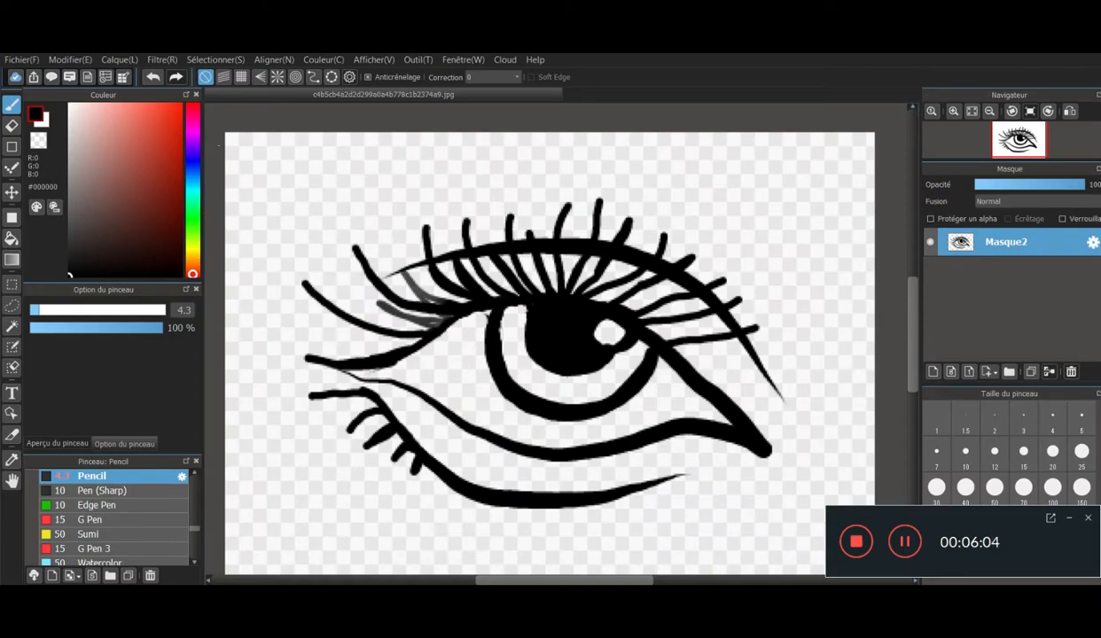
- Thicken and extend the eyelid crease toward the outer corner, add another outer lash, and extend the outer end of the lower lid line
{"action": "mouse_move", "coordinate": [490, 255]}
{"action": "left_mouse_down"}
{"action": "mouse_move", "coordinate": [380, 267]}
{"action": "mouse_move", "coordinate": [348, 283]}
{"action": "mouse_move", "coordinate": [339, 307]}
{"action": "mouse_move", "coordinate": [377, 267]}
{"action": "mouse_move", "coordinate": [421, 250]}
{"action": "mouse_move", "coordinate": [516, 246]}
{"action": "left_mouse_up"}
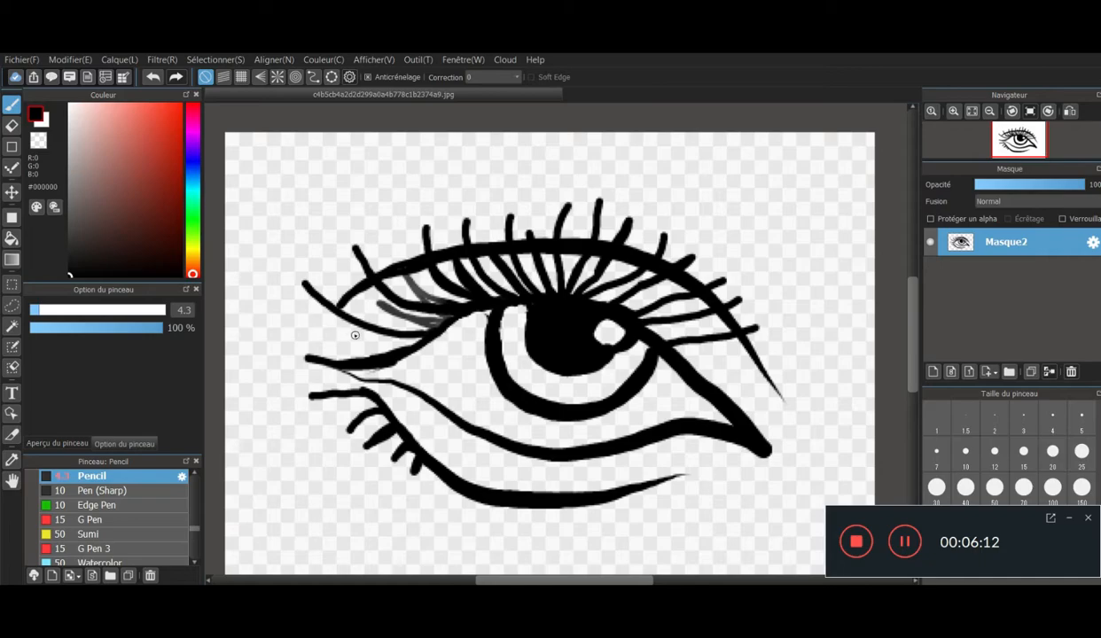
{"action": "mouse_move", "coordinate": [330, 335]}
{"action": "left_mouse_down"}
{"action": "mouse_move", "coordinate": [416, 345]}
{"action": "mouse_move", "coordinate": [298, 309]}
{"action": "left_mouse_up"}
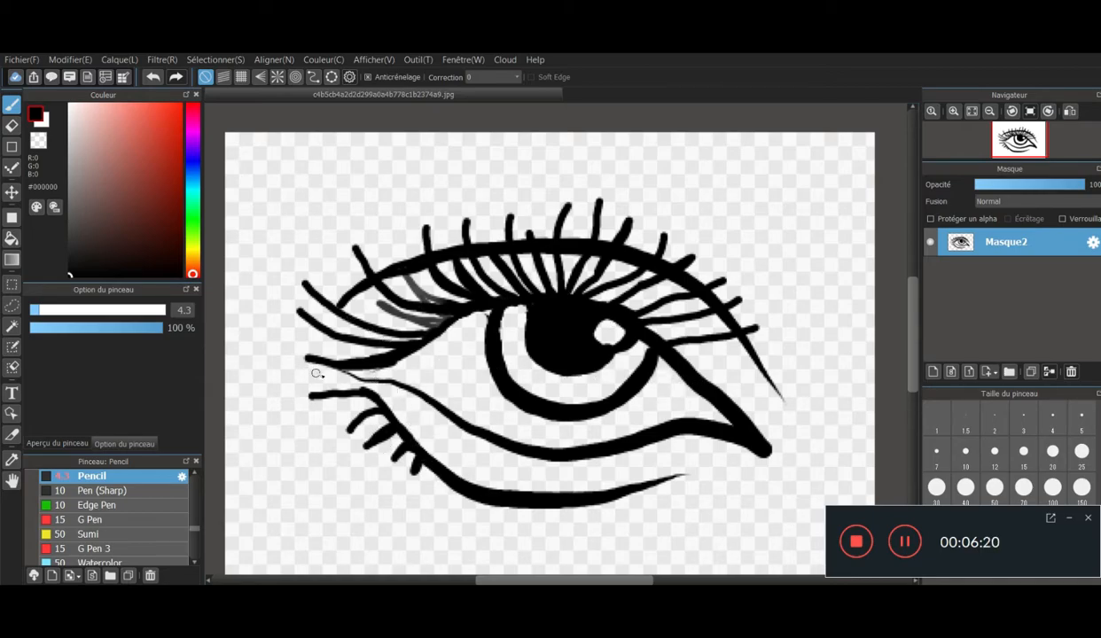
{"action": "mouse_move", "coordinate": [354, 376]}
{"action": "left_mouse_down"}
{"action": "mouse_move", "coordinate": [406, 386]}
{"action": "mouse_move", "coordinate": [289, 354]}
{"action": "mouse_move", "coordinate": [319, 356]}
{"action": "left_mouse_up"}
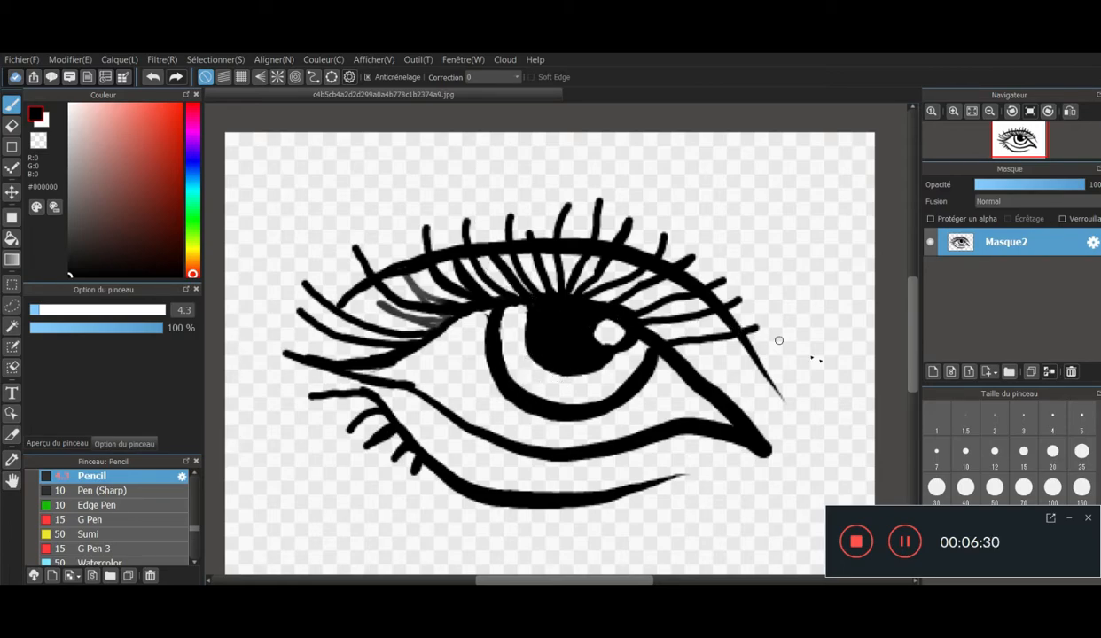
- Add a new layer beneath the line art and paint the upper part of the iris black around the pupil
{"action": "left_click", "coordinate": [932, 372]}
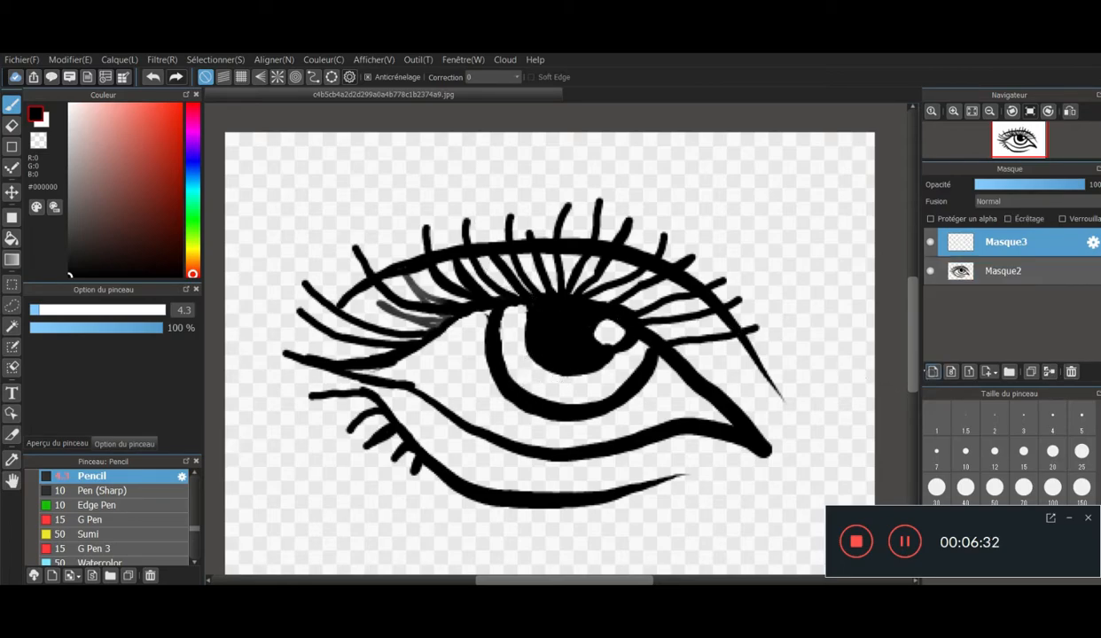
{"action": "left_click_drag", "start_coordinate": [956, 284], "coordinate": [951, 291]}
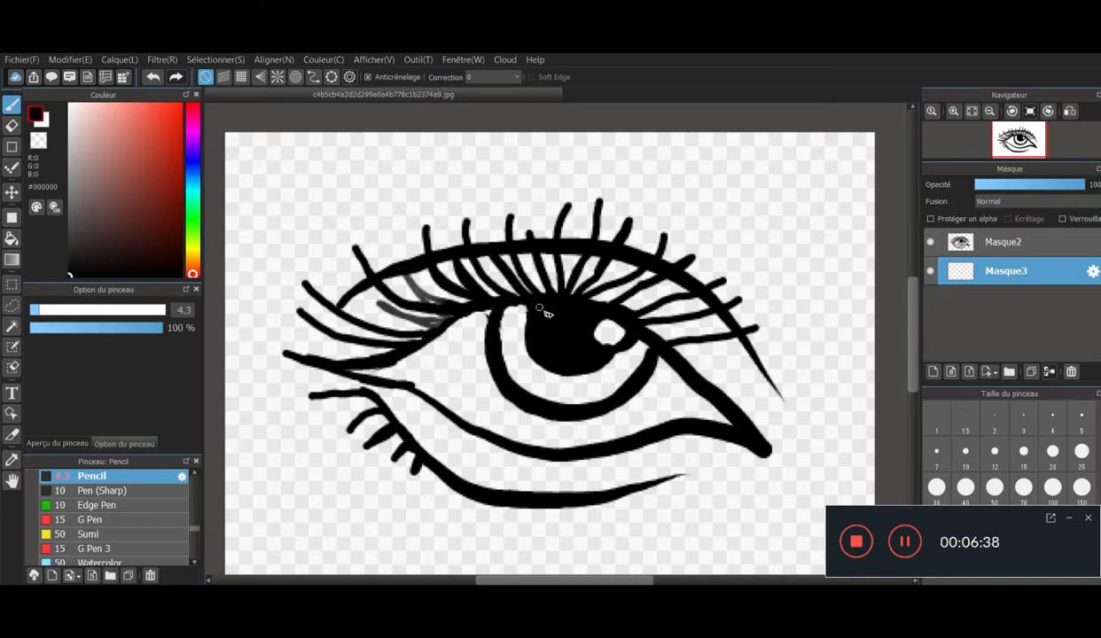
{"action": "left_click", "coordinate": [191, 162]}
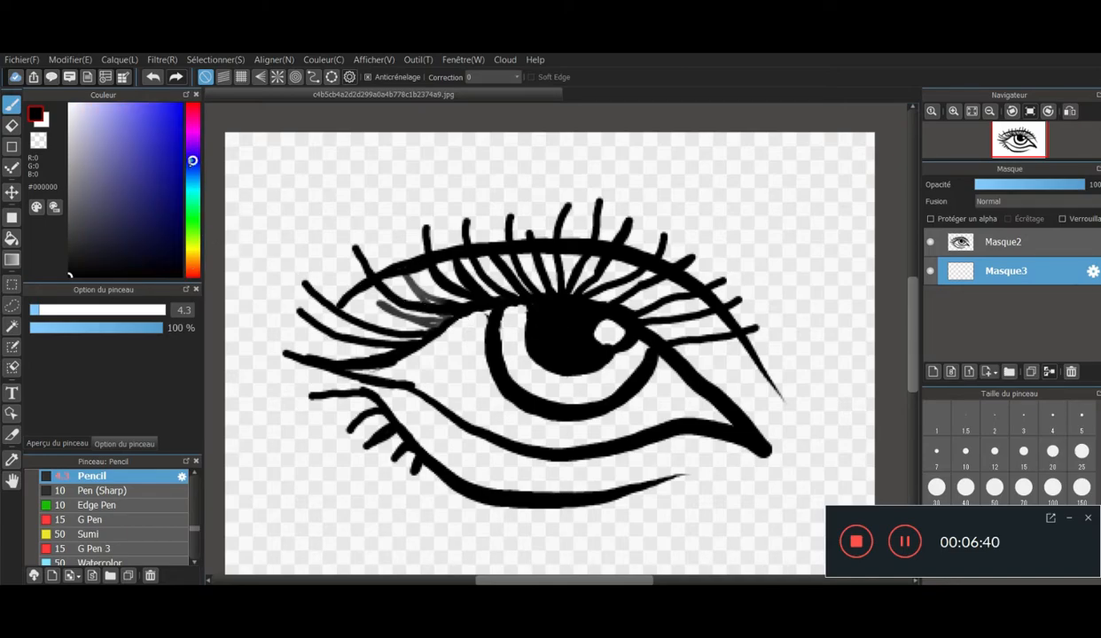
{"action": "left_click", "coordinate": [145, 180]}
{"action": "left_click", "coordinate": [133, 223]}
{"action": "left_click_drag", "start_coordinate": [120, 230], "coordinate": [119, 275]}
{"action": "mouse_move", "coordinate": [613, 358]}
{"action": "left_mouse_down"}
{"action": "mouse_move", "coordinate": [635, 365]}
{"action": "mouse_move", "coordinate": [639, 347]}
{"action": "mouse_move", "coordinate": [647, 354]}
{"action": "left_mouse_up"}
{"action": "mouse_move", "coordinate": [529, 335]}
{"action": "left_mouse_down"}
{"action": "mouse_move", "coordinate": [502, 312]}
{"action": "mouse_move", "coordinate": [502, 301]}
{"action": "mouse_move", "coordinate": [527, 306]}
{"action": "left_mouse_up"}
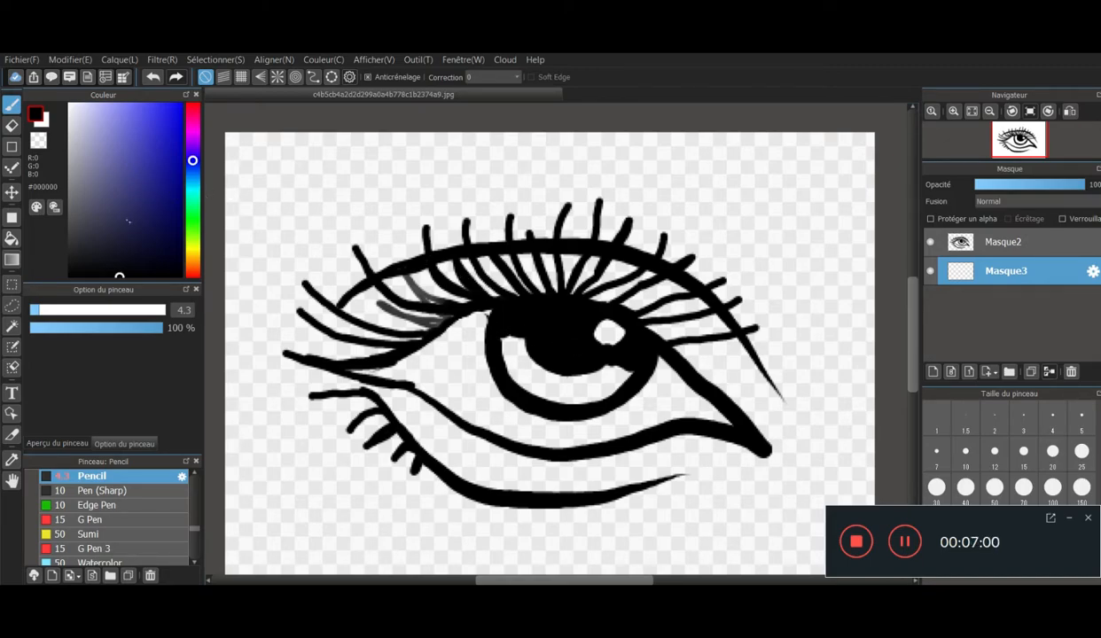
- Paint both sides of the iris in dark navy #121241, leaving the lower centre empty
{"action": "left_click_drag", "start_coordinate": [142, 245], "coordinate": [149, 233]}
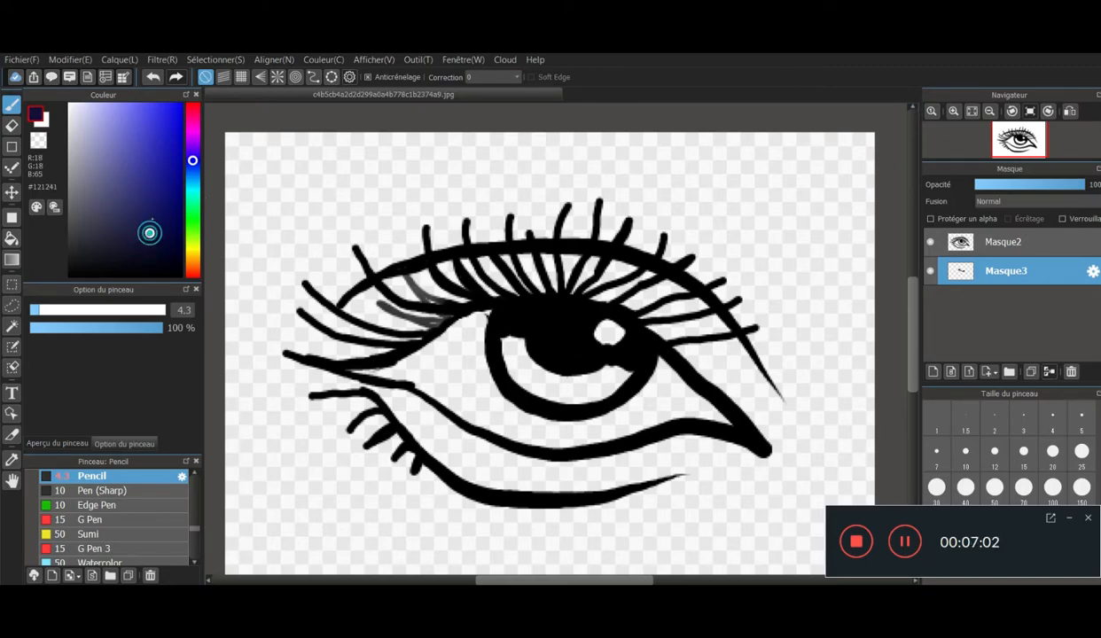
{"action": "mouse_move", "coordinate": [521, 341]}
{"action": "left_mouse_down"}
{"action": "mouse_move", "coordinate": [522, 370]}
{"action": "mouse_move", "coordinate": [501, 351]}
{"action": "mouse_move", "coordinate": [513, 355]}
{"action": "mouse_move", "coordinate": [507, 342]}
{"action": "mouse_move", "coordinate": [519, 341]}
{"action": "mouse_move", "coordinate": [493, 355]}
{"action": "mouse_move", "coordinate": [523, 372]}
{"action": "mouse_move", "coordinate": [523, 354]}
{"action": "mouse_move", "coordinate": [531, 360]}
{"action": "left_mouse_up"}
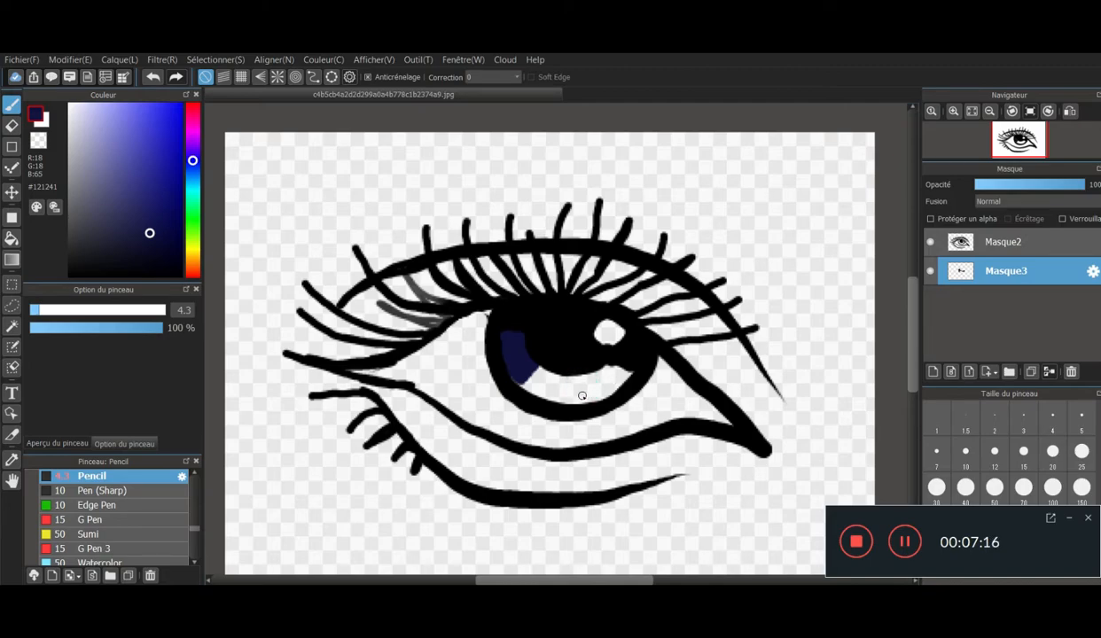
{"action": "mouse_move", "coordinate": [602, 385]}
{"action": "left_mouse_down"}
{"action": "mouse_move", "coordinate": [630, 373]}
{"action": "mouse_move", "coordinate": [587, 363]}
{"action": "mouse_move", "coordinate": [613, 385]}
{"action": "mouse_move", "coordinate": [593, 379]}
{"action": "mouse_move", "coordinate": [608, 395]}
{"action": "left_mouse_up"}
- Paint medium blue #292976 inward from the navy areas of the iris, and fill the lower centre with light blue #6F6ECA
{"action": "left_click", "coordinate": [142, 196]}
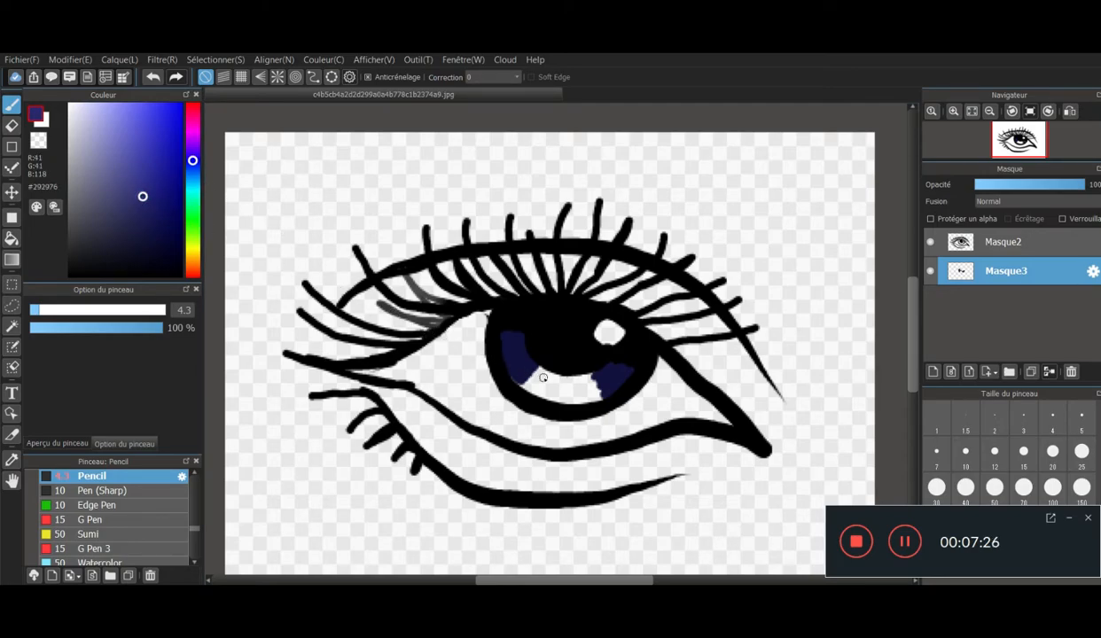
{"action": "mouse_move", "coordinate": [543, 378]}
{"action": "left_mouse_down"}
{"action": "mouse_move", "coordinate": [521, 366]}
{"action": "mouse_move", "coordinate": [523, 384]}
{"action": "mouse_move", "coordinate": [545, 393]}
{"action": "mouse_move", "coordinate": [603, 387]}
{"action": "mouse_move", "coordinate": [586, 378]}
{"action": "left_mouse_up"}
{"action": "left_click", "coordinate": [119, 140]}
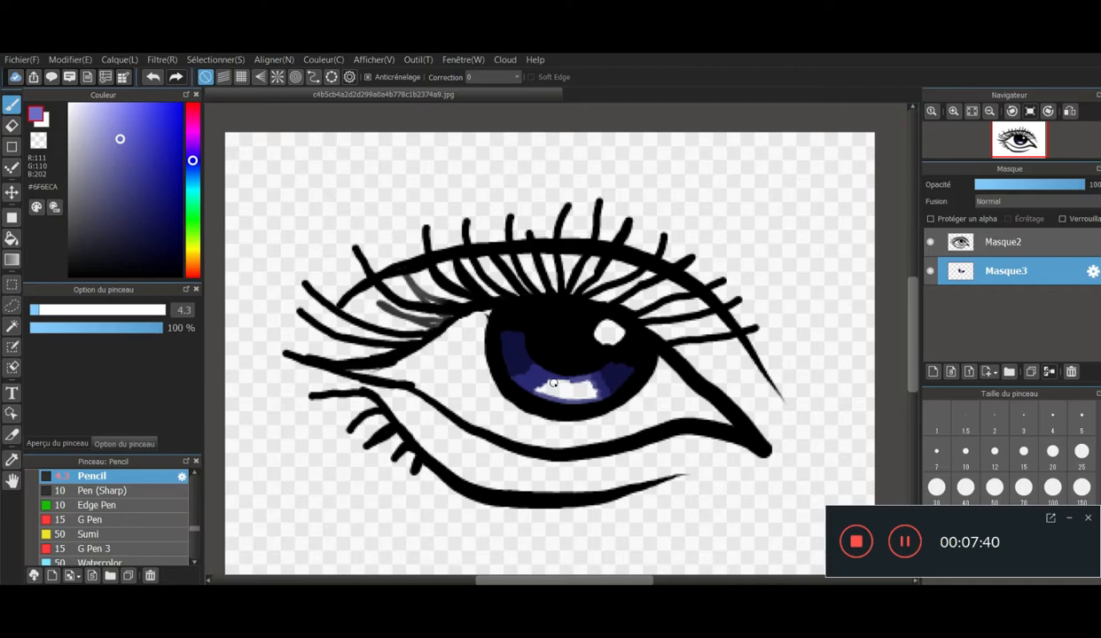
{"action": "mouse_move", "coordinate": [554, 383]}
{"action": "left_mouse_down"}
{"action": "mouse_move", "coordinate": [545, 389]}
{"action": "mouse_move", "coordinate": [576, 397]}
{"action": "mouse_move", "coordinate": [543, 390]}
{"action": "mouse_move", "coordinate": [586, 394]}
{"action": "left_mouse_up"}
{"action": "mouse_move", "coordinate": [591, 395]}
{"action": "left_mouse_down"}
{"action": "mouse_move", "coordinate": [545, 374]}
{"action": "mouse_move", "coordinate": [552, 387]}
{"action": "mouse_move", "coordinate": [563, 378]}
{"action": "mouse_move", "coordinate": [594, 386]}
{"action": "mouse_move", "coordinate": [560, 377]}
{"action": "mouse_move", "coordinate": [538, 384]}
{"action": "mouse_move", "coordinate": [591, 398]}
{"action": "left_mouse_up"}
- Darken the upper ends of the iris colour on both sides with very dark navy #14142F
{"action": "left_click", "coordinate": [132, 235]}
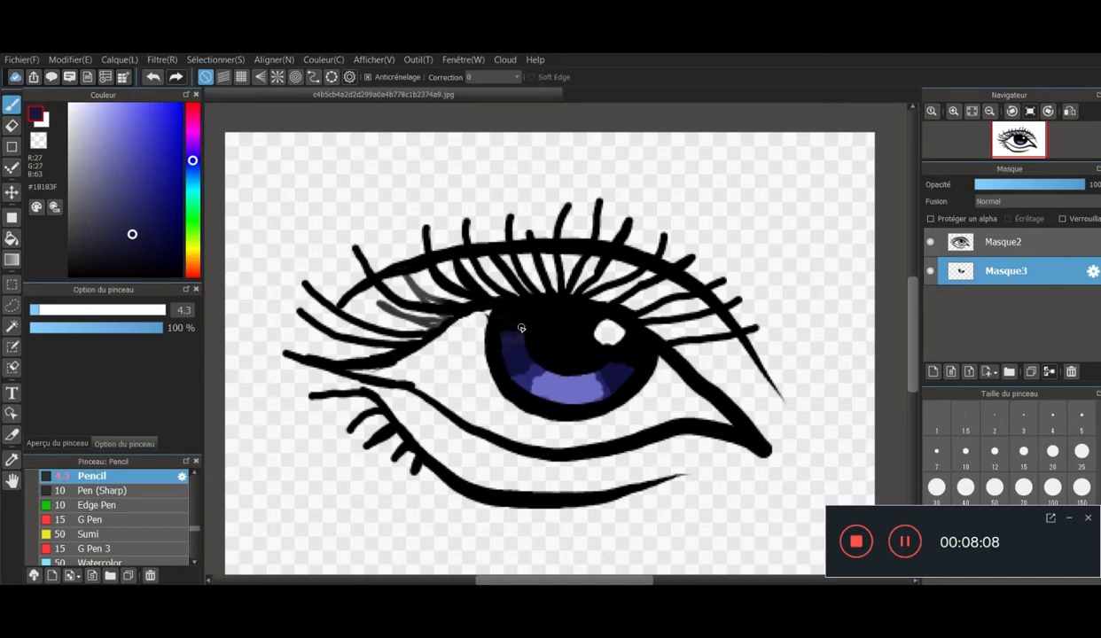
{"action": "left_click", "coordinate": [134, 245]}
{"action": "mouse_move", "coordinate": [535, 338]}
{"action": "left_mouse_down"}
{"action": "mouse_move", "coordinate": [501, 346]}
{"action": "mouse_move", "coordinate": [563, 340]}
{"action": "mouse_move", "coordinate": [497, 347]}
{"action": "mouse_move", "coordinate": [523, 341]}
{"action": "mouse_move", "coordinate": [496, 339]}
{"action": "mouse_move", "coordinate": [523, 328]}
{"action": "left_mouse_up"}
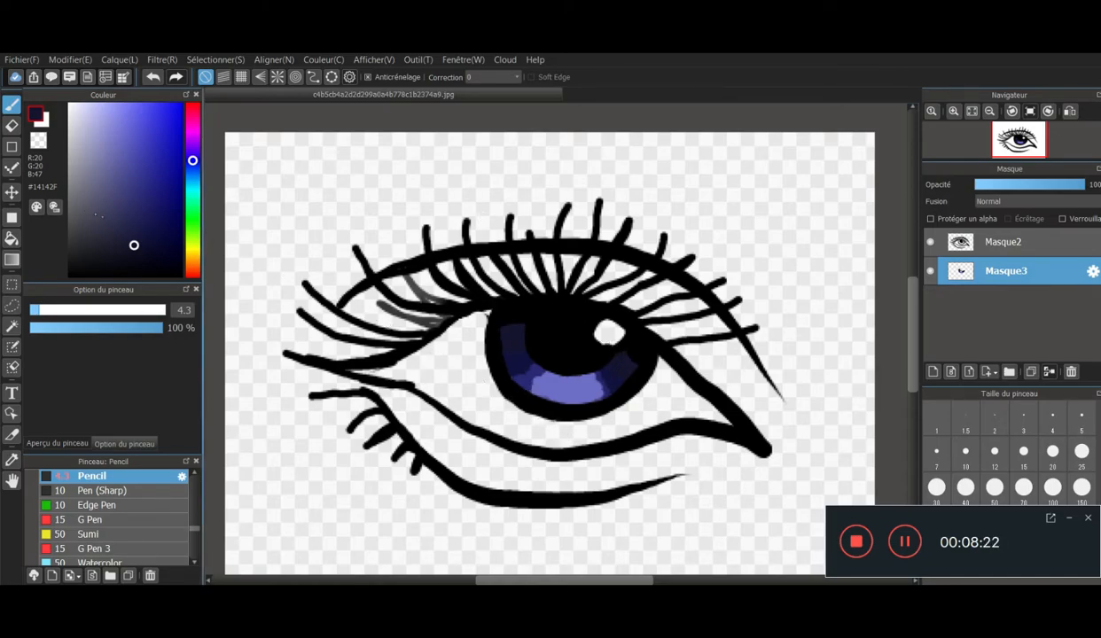
- Add a brighter blue accent of #5D5BF4 in the lower centre of the iris
{"action": "left_click", "coordinate": [77, 110]}
{"action": "left_click", "coordinate": [89, 125]}
{"action": "left_click", "coordinate": [115, 118]}
{"action": "left_click_drag", "start_coordinate": [115, 118], "coordinate": [139, 110]}
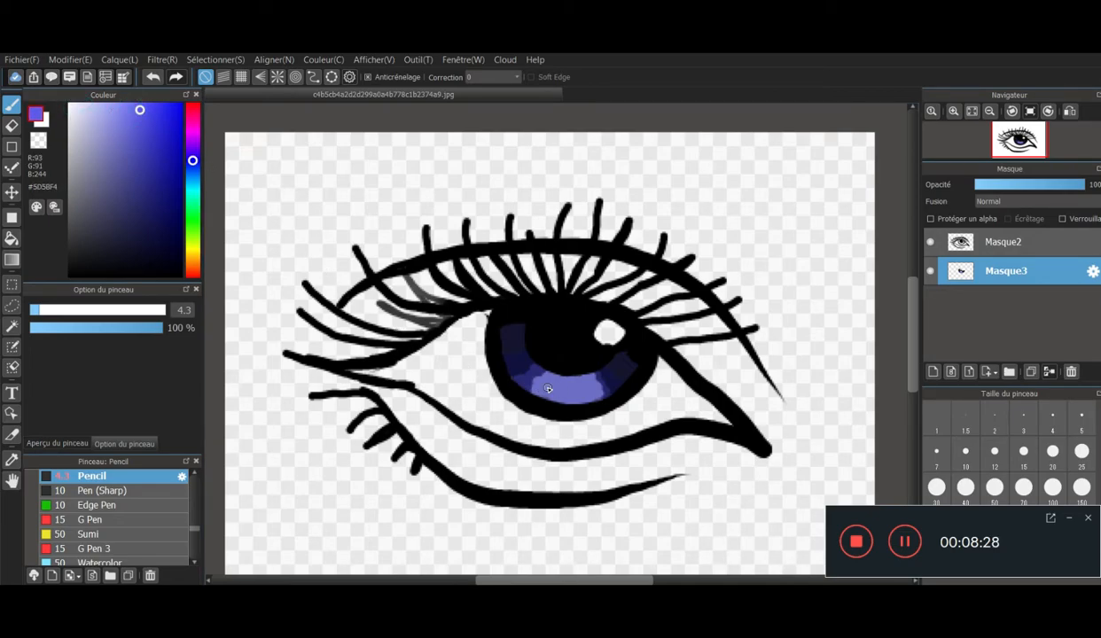
{"action": "mouse_move", "coordinate": [581, 390]}
{"action": "left_mouse_down"}
{"action": "mouse_move", "coordinate": [548, 389]}
{"action": "mouse_move", "coordinate": [567, 382]}
{"action": "mouse_move", "coordinate": [566, 397]}
{"action": "mouse_move", "coordinate": [578, 386]}
{"action": "left_mouse_up"}
- Apply a Gaussian blur with a value of 3 to the iris colour layer
{"action": "left_click", "coordinate": [162, 60]}
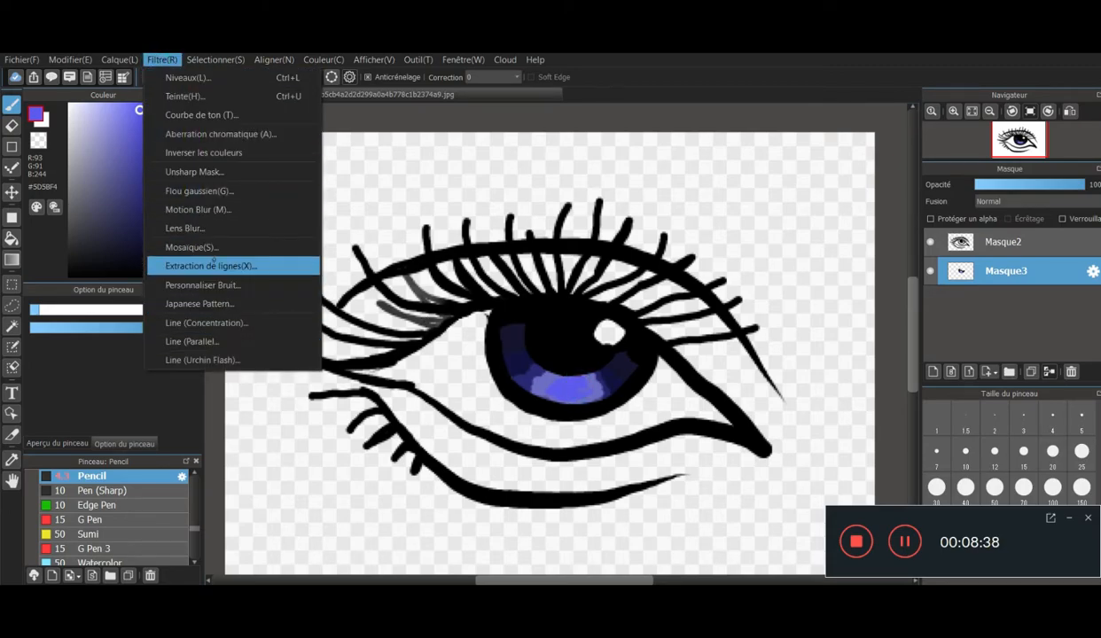
{"action": "left_click", "coordinate": [206, 191]}
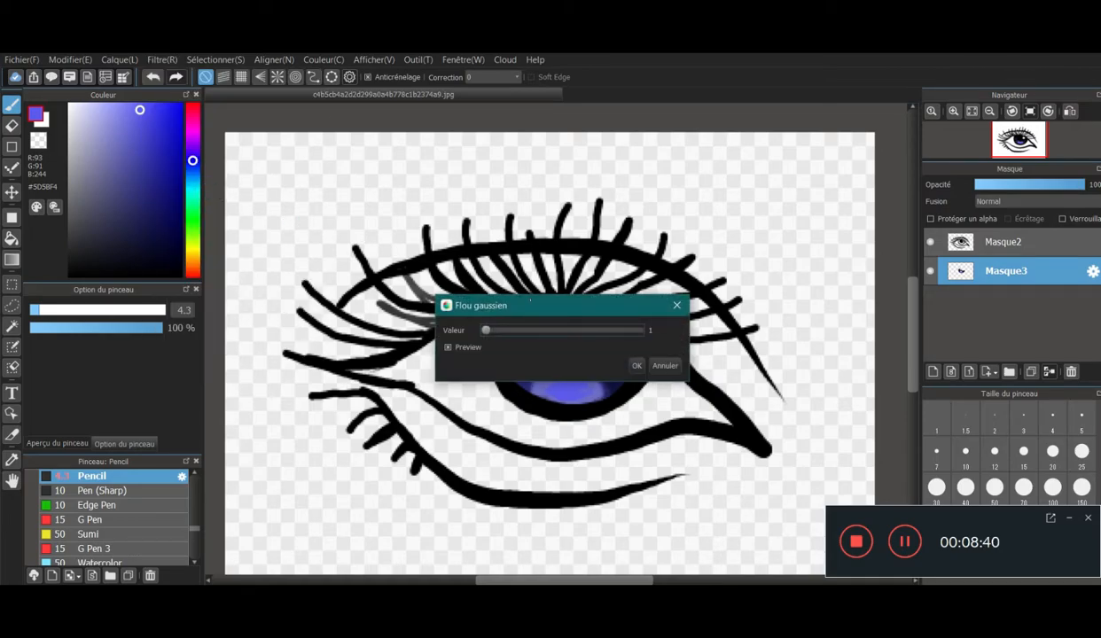
{"action": "left_click_drag", "start_coordinate": [541, 307], "coordinate": [386, 162]}
{"action": "left_click_drag", "start_coordinate": [327, 181], "coordinate": [352, 182]}
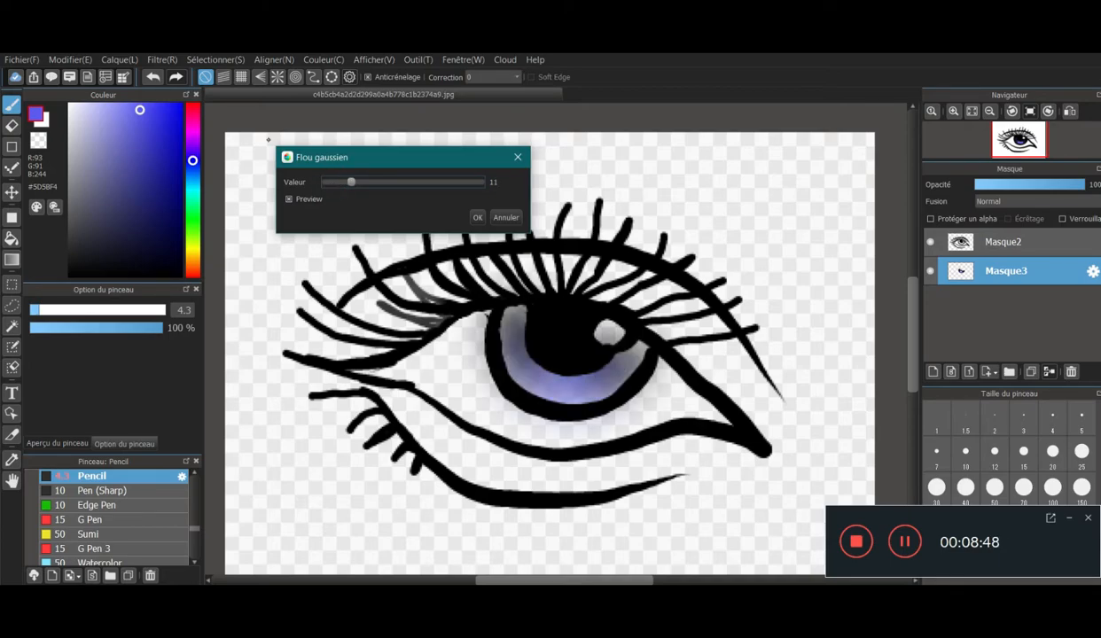
{"action": "left_click", "coordinate": [328, 185]}
{"action": "left_click_drag", "start_coordinate": [328, 188], "coordinate": [331, 188]}
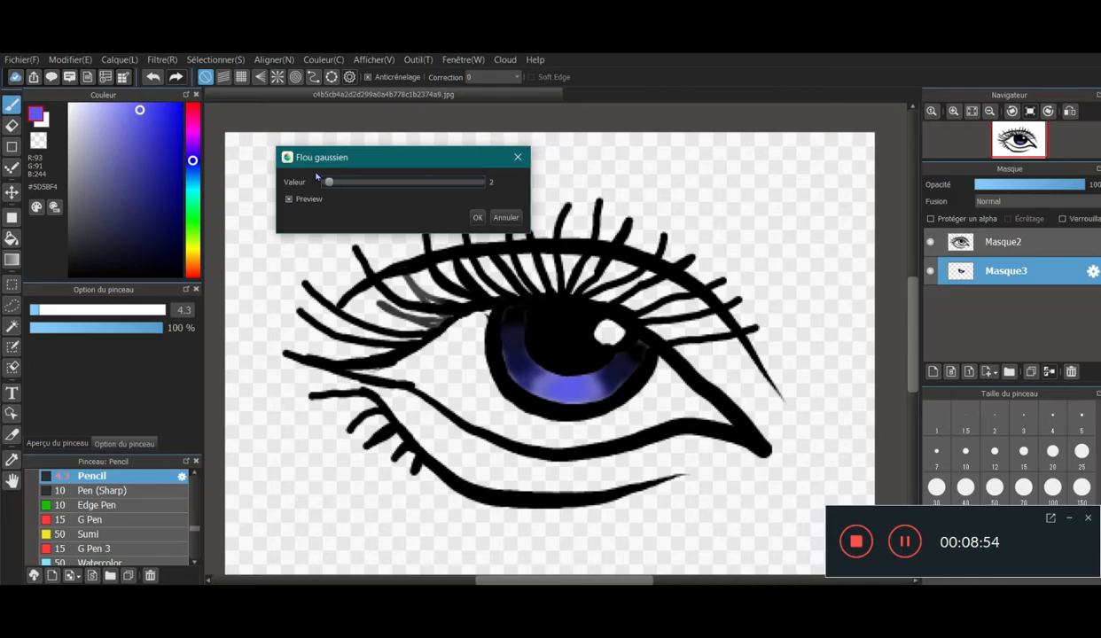
{"action": "left_click_drag", "start_coordinate": [331, 185], "coordinate": [334, 187]}
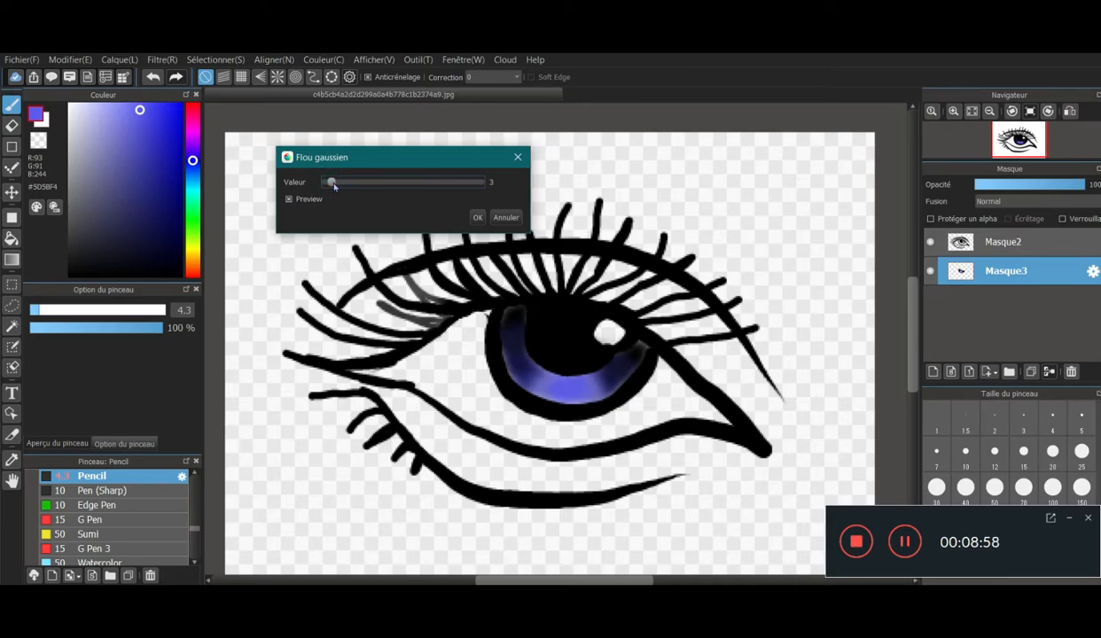
{"action": "left_click", "coordinate": [477, 217]}
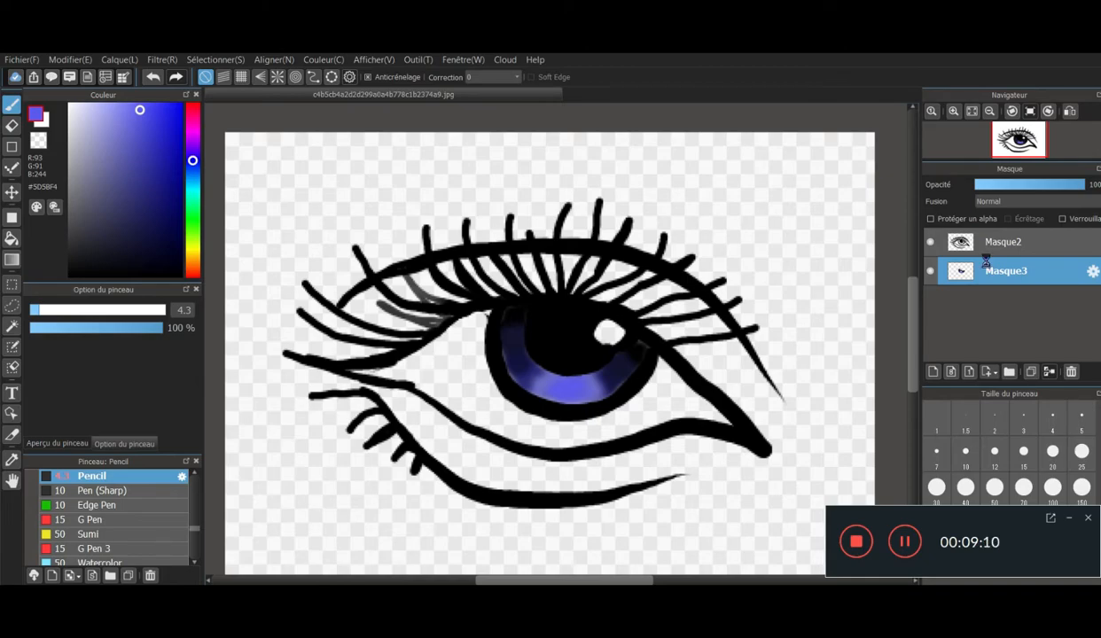
- Transform the iris colour layer, enlarging it slightly and shifting it so the colour fills the iris outline
{"action": "key", "text": "ctrl+t"}
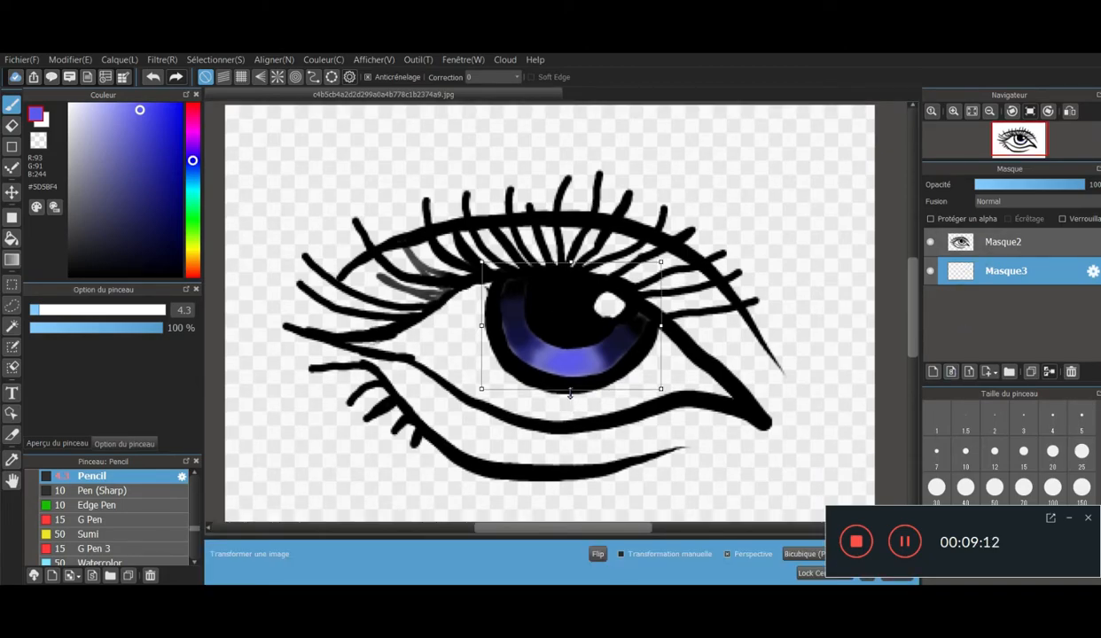
{"action": "left_click_drag", "start_coordinate": [571, 388], "coordinate": [570, 397]}
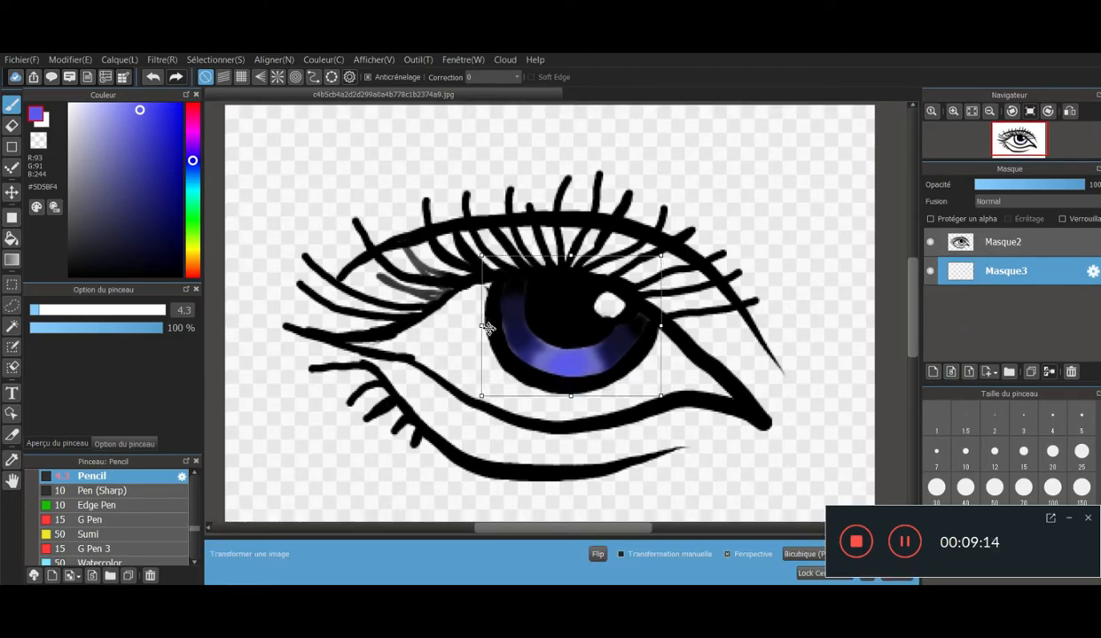
{"action": "left_click_drag", "start_coordinate": [482, 323], "coordinate": [476, 324]}
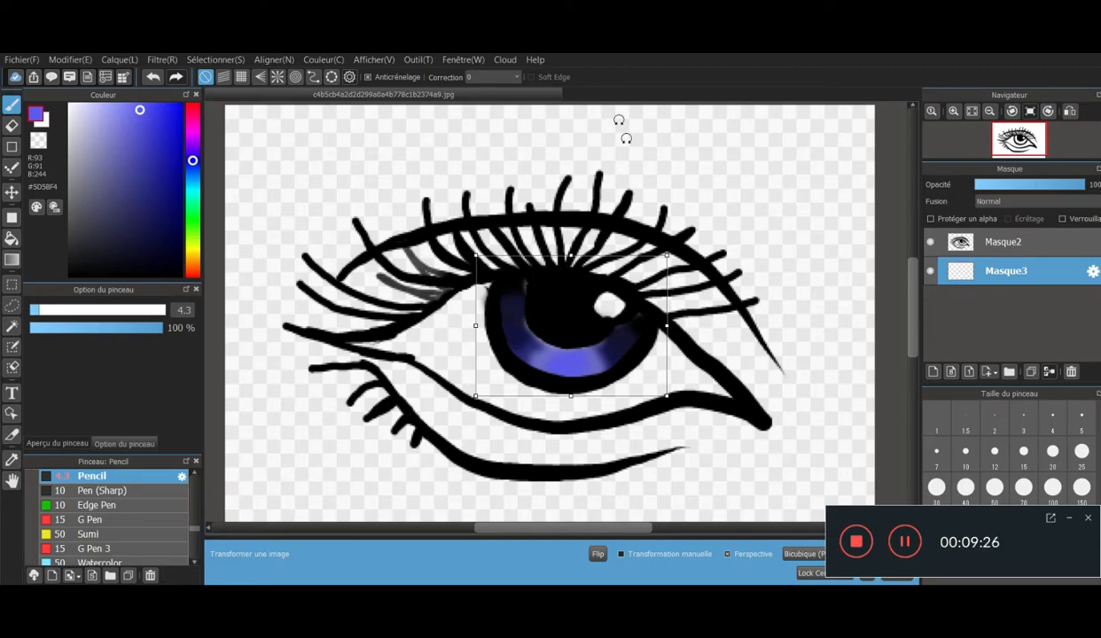
{"action": "left_click_drag", "start_coordinate": [569, 256], "coordinate": [568, 251]}
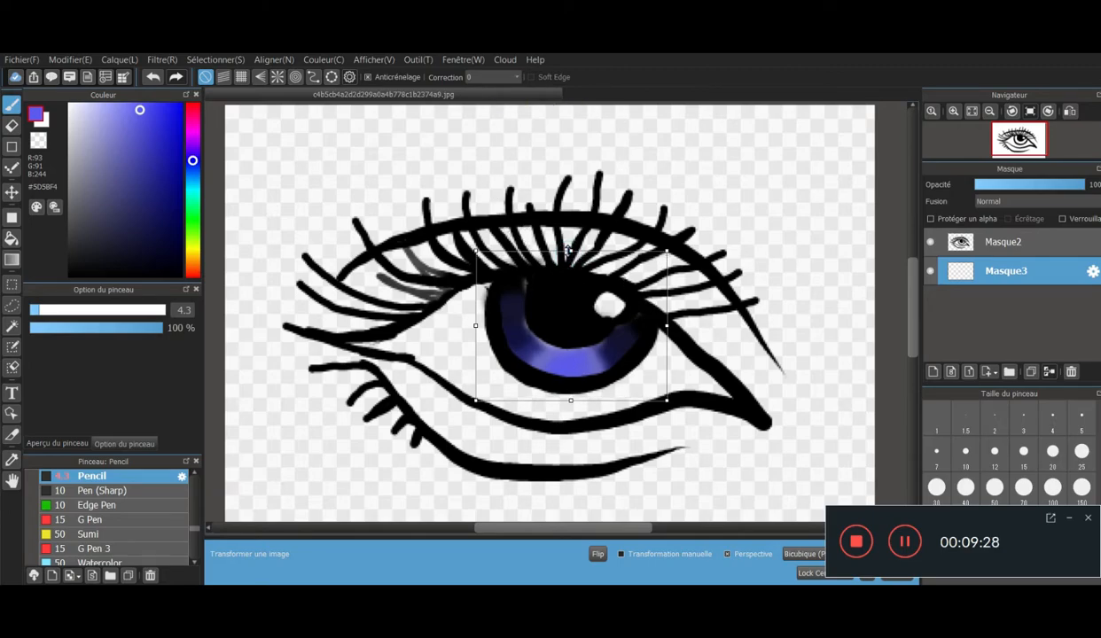
{"action": "mouse_move", "coordinate": [668, 324]}
{"action": "left_mouse_down"}
{"action": "mouse_move", "coordinate": [654, 325]}
{"action": "mouse_move", "coordinate": [664, 325]}
{"action": "left_mouse_up"}
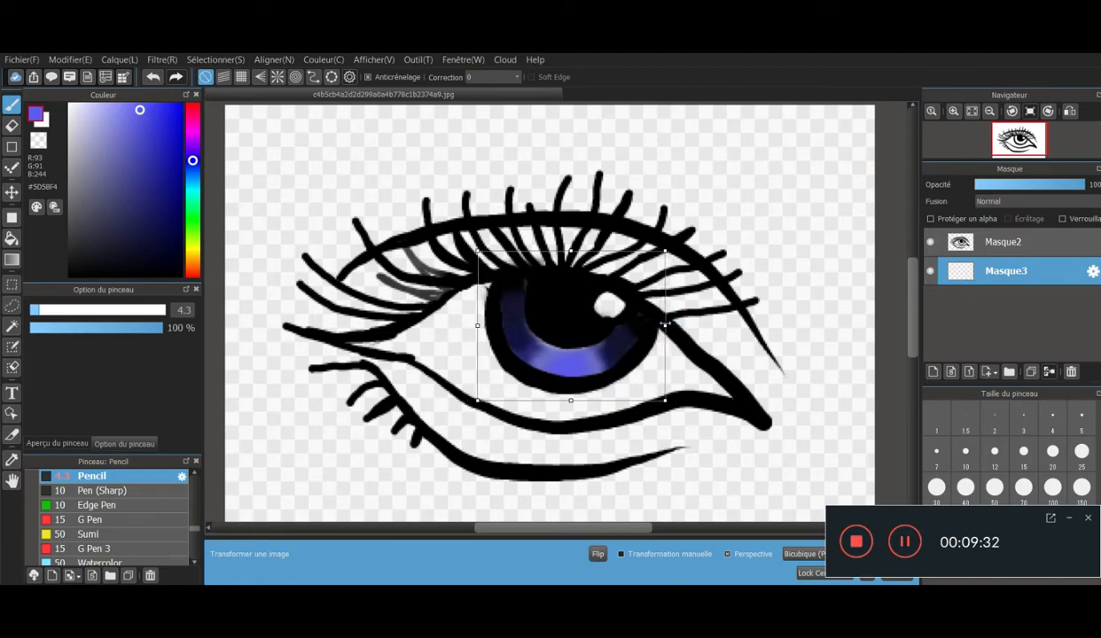
{"action": "left_click_drag", "start_coordinate": [569, 403], "coordinate": [554, 363]}
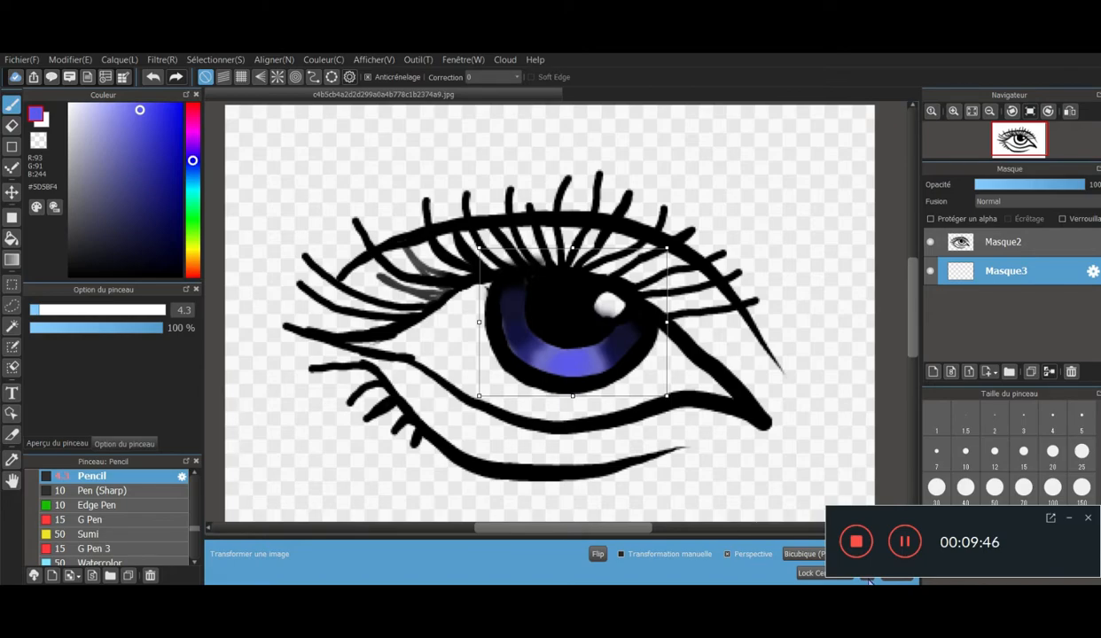
{"action": "left_click", "coordinate": [868, 579]}
- Examine how the blurred iris colour fits inside the line art of the whole eye
{"action": "scroll", "coordinate": [575, 378], "scroll_direction": "down", "scroll_amount": 4}
{"action": "scroll", "coordinate": [574, 379], "scroll_direction": "up", "scroll_amount": 3}
{"action": "scroll", "coordinate": [574, 379], "scroll_direction": "down", "scroll_amount": 5}
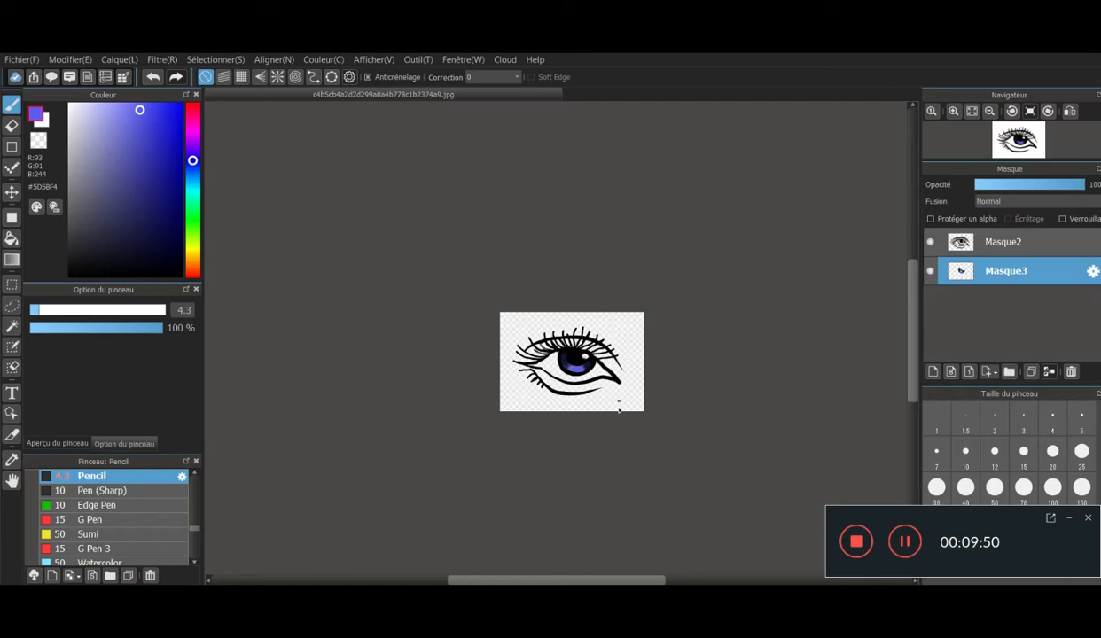
{"action": "scroll", "coordinate": [655, 465], "scroll_direction": "down", "scroll_amount": 2}
{"action": "scroll", "coordinate": [650, 450], "scroll_direction": "up", "scroll_amount": 6}
{"action": "scroll", "coordinate": [636, 445], "scroll_direction": "down", "scroll_amount": 2}
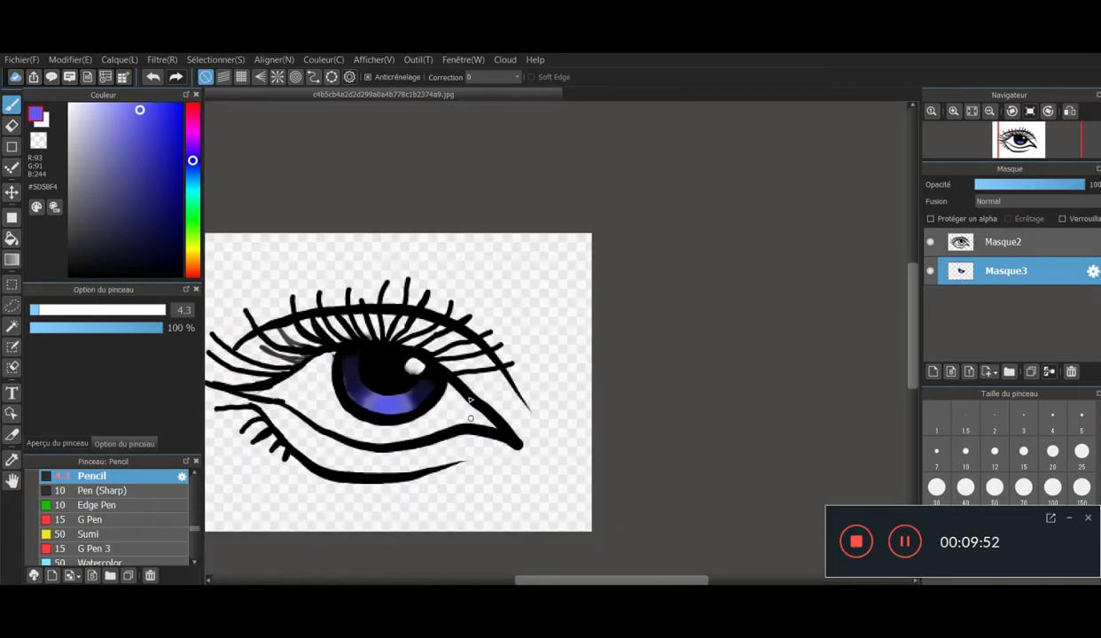
{"action": "scroll", "coordinate": [390, 390], "scroll_direction": "up", "scroll_amount": 4}
{"action": "scroll", "coordinate": [403, 401], "scroll_direction": "down", "scroll_amount": 3}
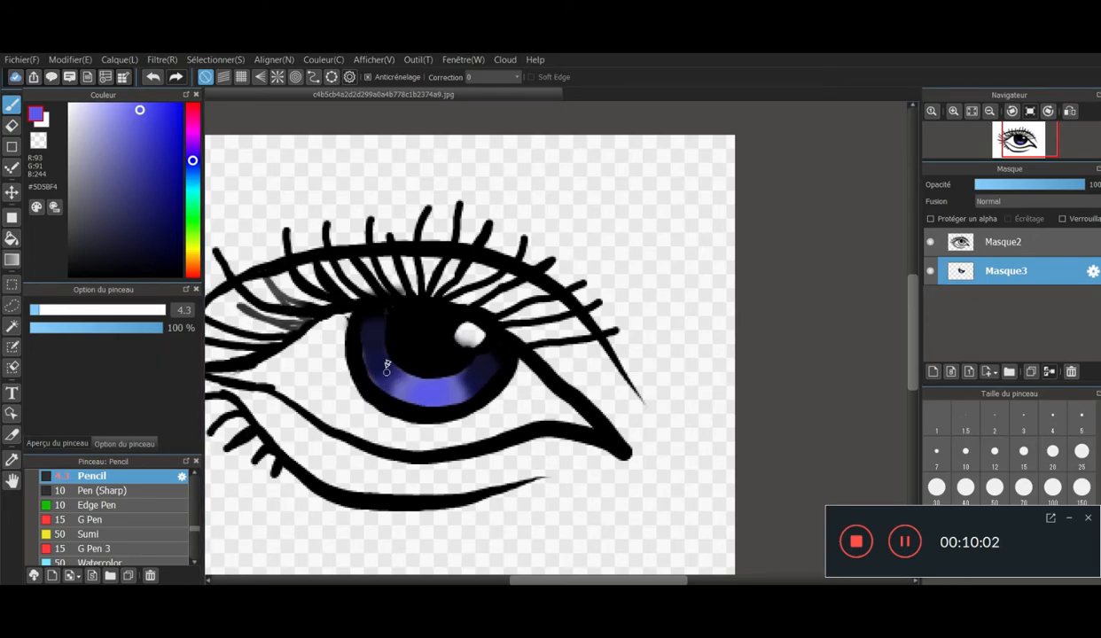
- Add a layer above the iris colour and draw dense black radial lines across the iris with the pencil at size 2.4
{"action": "left_click", "coordinate": [934, 372]}
{"action": "scroll", "coordinate": [346, 379], "scroll_direction": "down", "scroll_amount": 2}
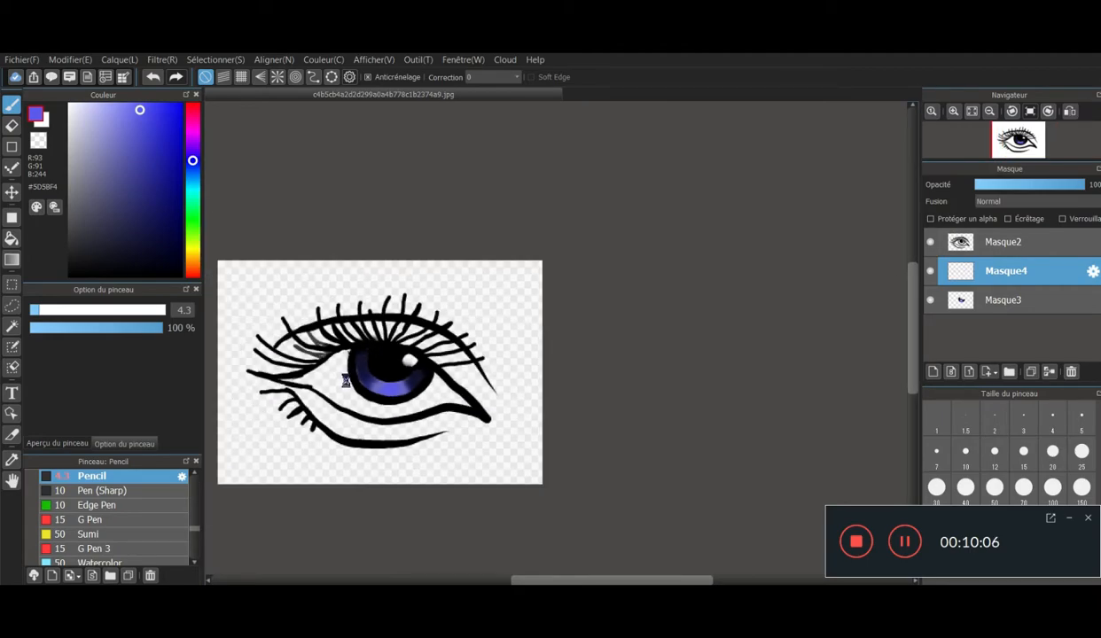
{"action": "scroll", "coordinate": [346, 381], "scroll_direction": "up", "scroll_amount": 4}
{"action": "left_click_drag", "start_coordinate": [146, 178], "coordinate": [118, 276]}
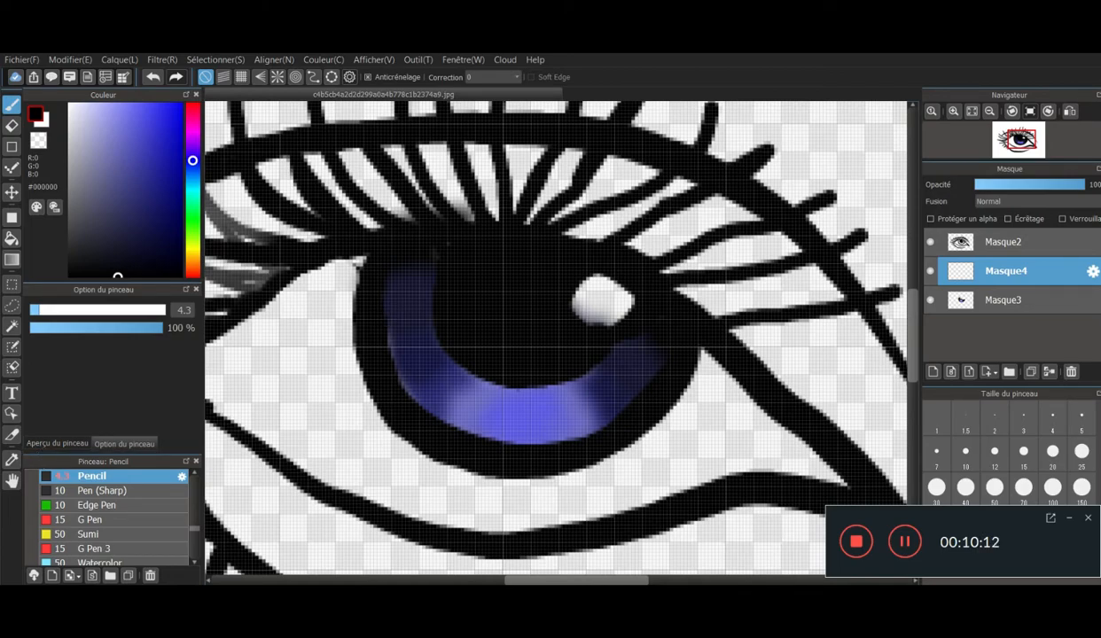
{"action": "left_click_drag", "start_coordinate": [35, 309], "coordinate": [32, 306]}
{"action": "mouse_move", "coordinate": [423, 415]}
{"action": "left_mouse_down"}
{"action": "mouse_move", "coordinate": [443, 395]}
{"action": "mouse_move", "coordinate": [443, 411]}
{"action": "mouse_move", "coordinate": [464, 421]}
{"action": "mouse_move", "coordinate": [483, 392]}
{"action": "mouse_move", "coordinate": [501, 431]}
{"action": "mouse_move", "coordinate": [523, 441]}
{"action": "mouse_move", "coordinate": [537, 421]}
{"action": "mouse_move", "coordinate": [565, 434]}
{"action": "mouse_move", "coordinate": [584, 402]}
{"action": "mouse_move", "coordinate": [611, 415]}
{"action": "mouse_move", "coordinate": [607, 379]}
{"action": "mouse_move", "coordinate": [631, 365]}
{"action": "left_mouse_up"}
{"action": "mouse_move", "coordinate": [415, 382]}
{"action": "left_mouse_down"}
{"action": "mouse_move", "coordinate": [458, 351]}
{"action": "mouse_move", "coordinate": [402, 344]}
{"action": "mouse_move", "coordinate": [413, 333]}
{"action": "mouse_move", "coordinate": [395, 294]}
{"action": "mouse_move", "coordinate": [401, 329]}
{"action": "mouse_move", "coordinate": [425, 336]}
{"action": "mouse_move", "coordinate": [399, 341]}
{"action": "left_mouse_up"}
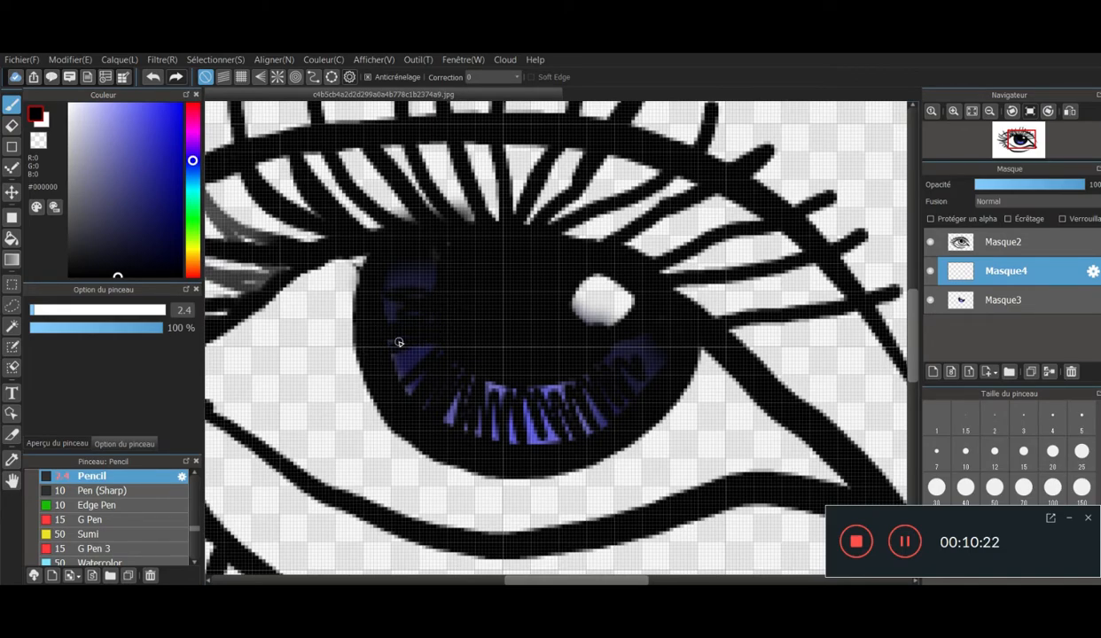
{"action": "scroll", "coordinate": [398, 341], "scroll_direction": "down", "scroll_amount": 3}
{"action": "scroll", "coordinate": [407, 219], "scroll_direction": "up", "scroll_amount": 3}
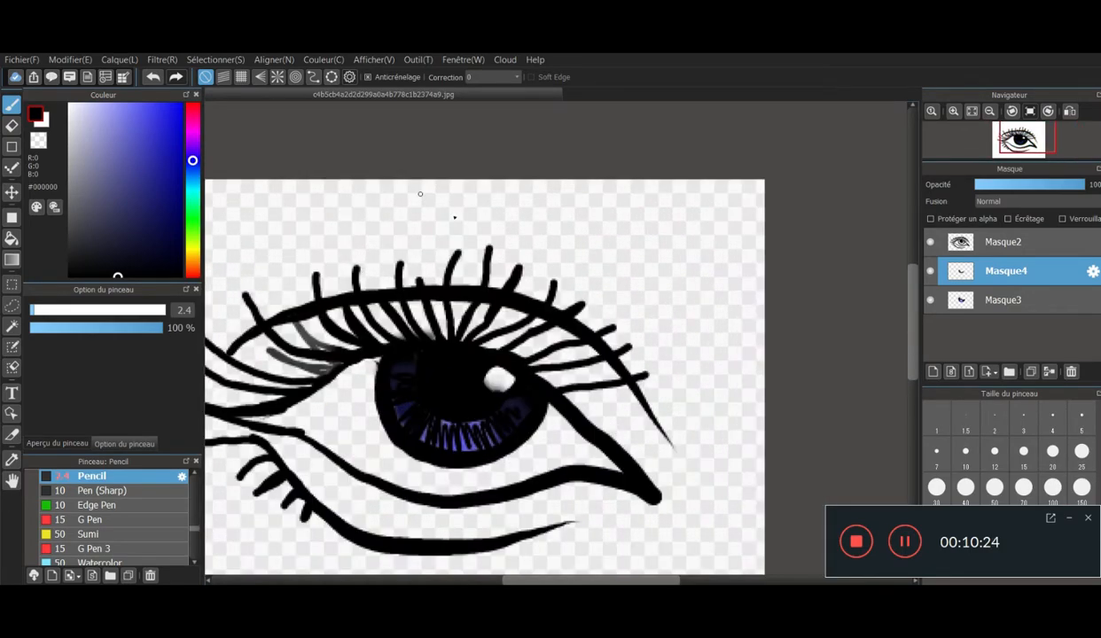
- Try a Gaussian blur on the layer of dense black iris lines
{"action": "left_click", "coordinate": [152, 61]}
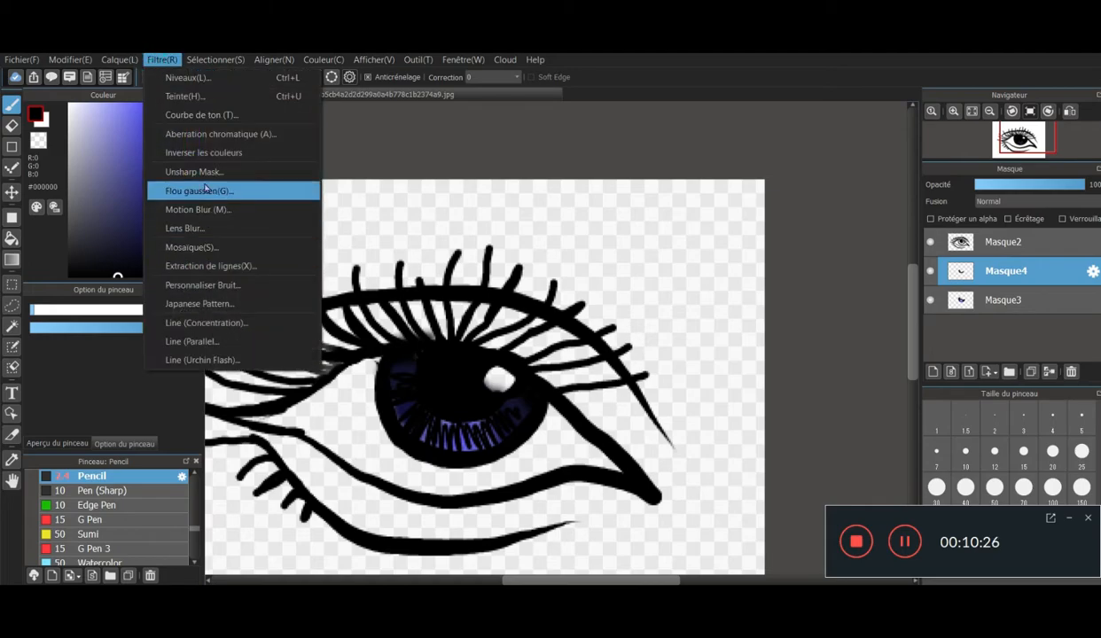
{"action": "left_click", "coordinate": [204, 189]}
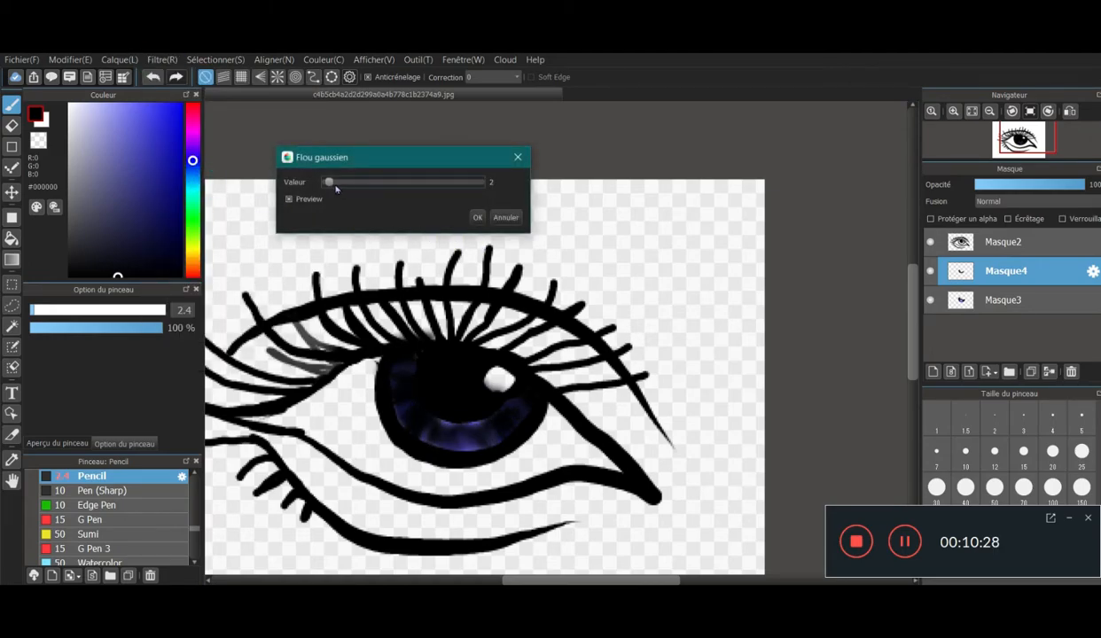
{"action": "left_click", "coordinate": [330, 184]}
{"action": "left_click", "coordinate": [330, 184]}
{"action": "left_click_drag", "start_coordinate": [329, 184], "coordinate": [359, 188]}
{"action": "left_click", "coordinate": [500, 217]}
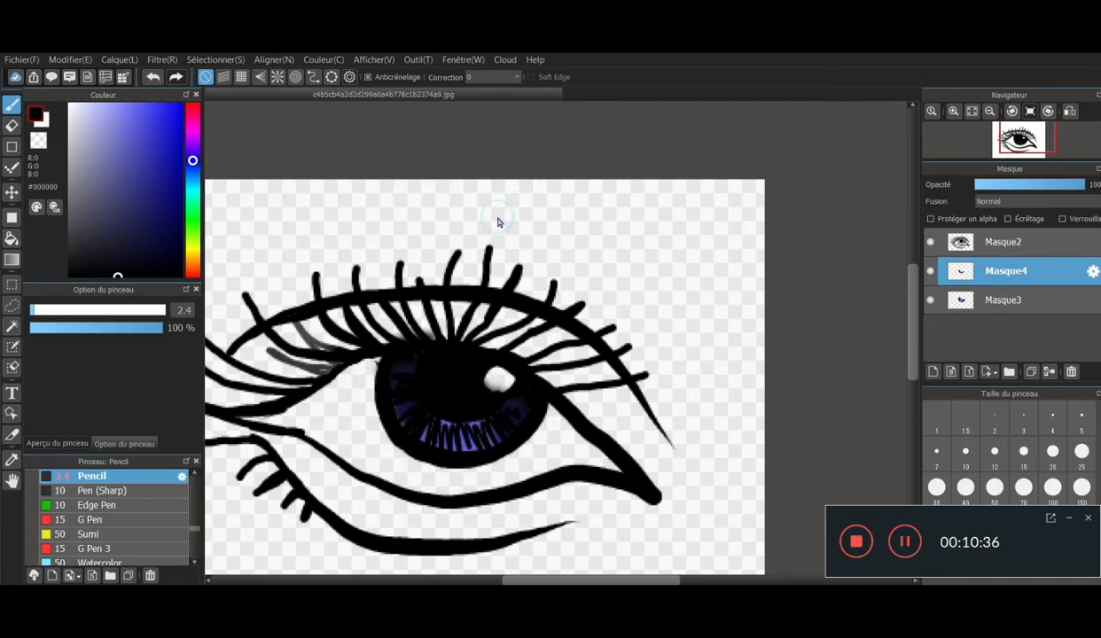
- Delete the layer of dense iris lines and add a fresh layer directly above the iris colour layer
{"action": "left_click", "coordinate": [1071, 372]}
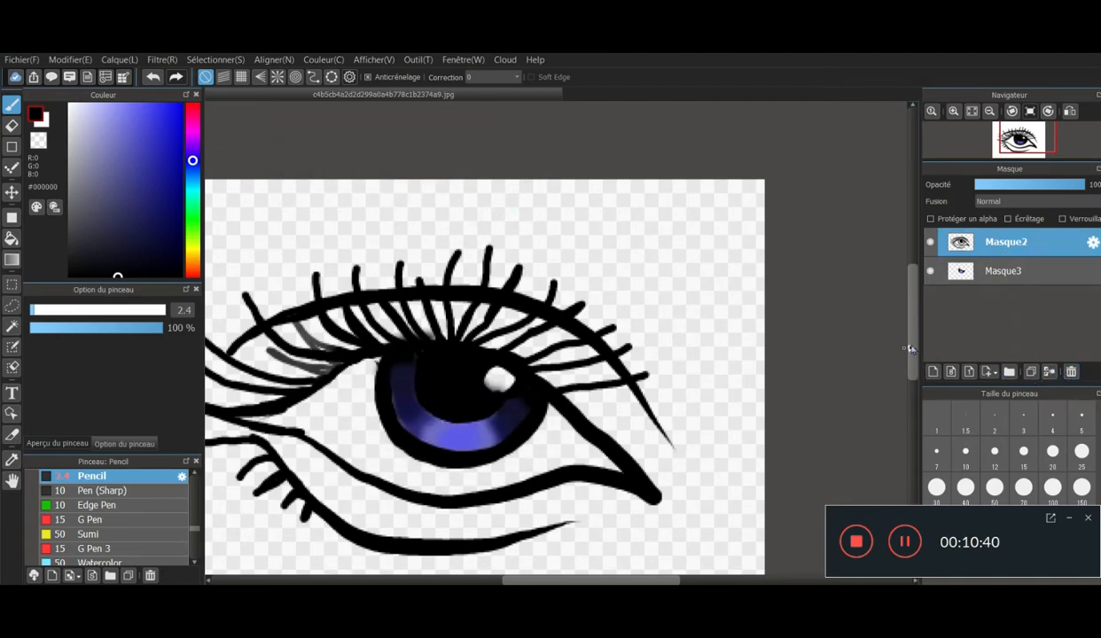
{"action": "left_click", "coordinate": [992, 276]}
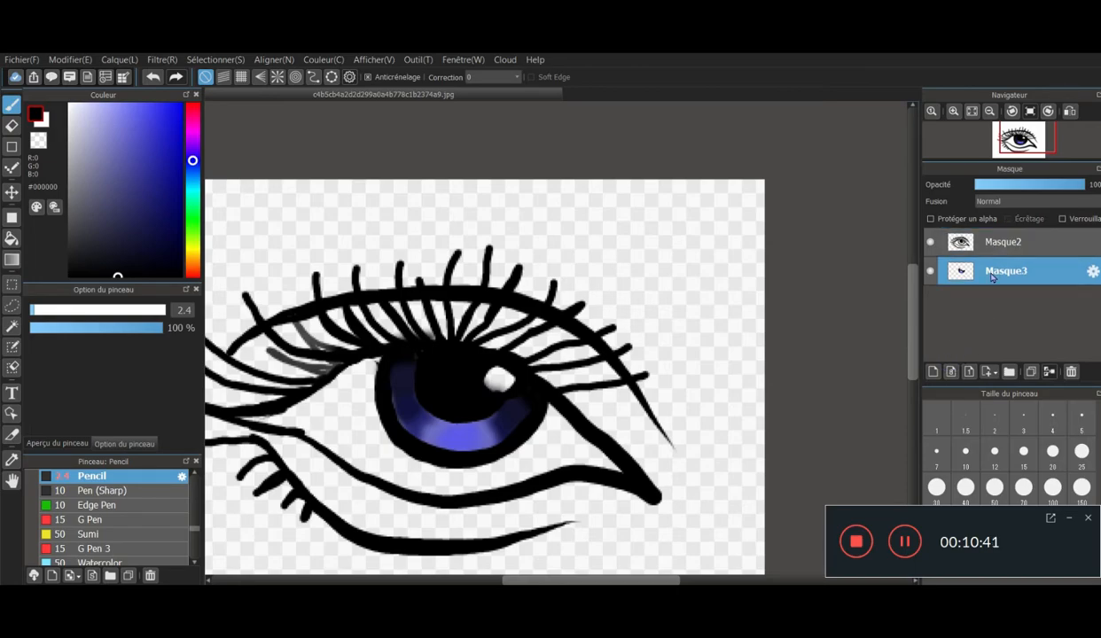
{"action": "left_click", "coordinate": [933, 371]}
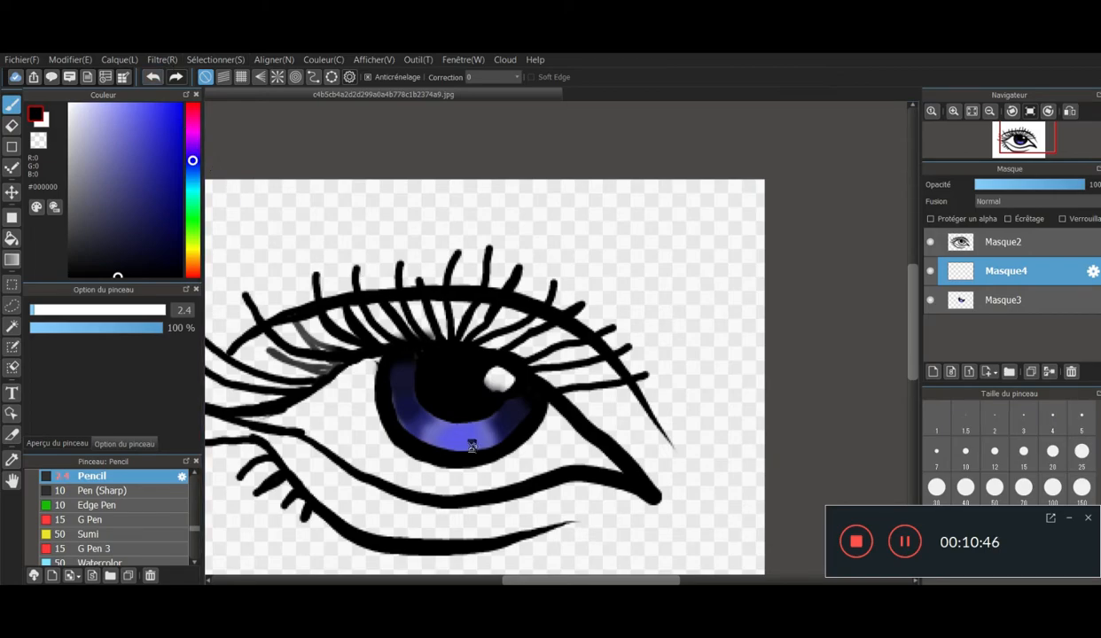
- Draw short, widely spaced black radial lines around the blue iris on the new layer with the 2.4 pencil
{"action": "scroll", "coordinate": [472, 446], "scroll_direction": "up", "scroll_amount": 3}
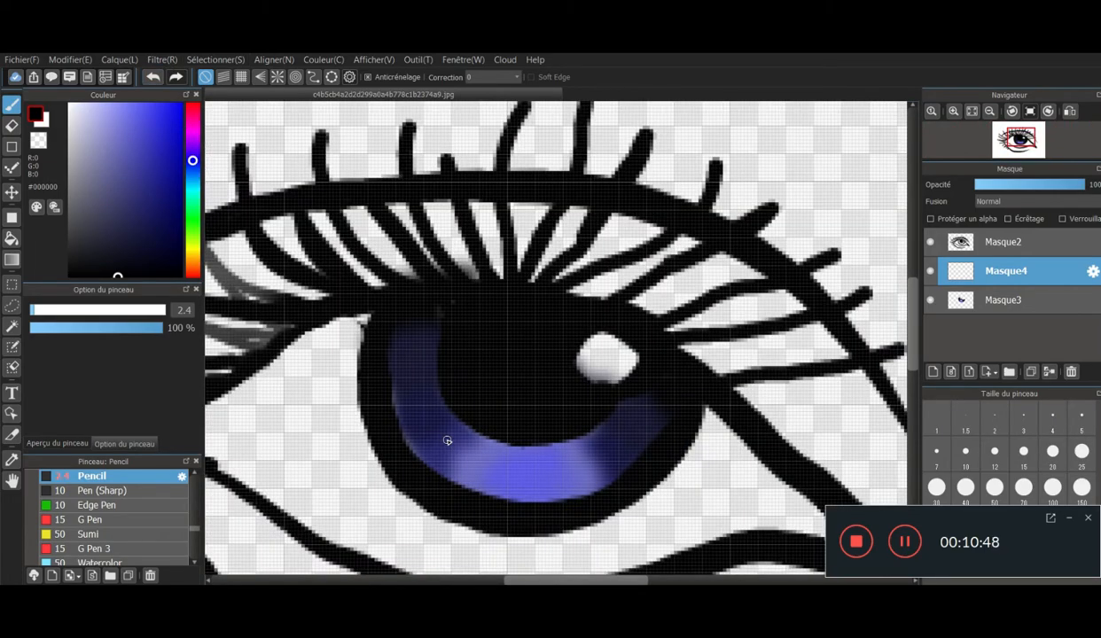
{"action": "left_click_drag", "start_coordinate": [439, 422], "coordinate": [408, 456]}
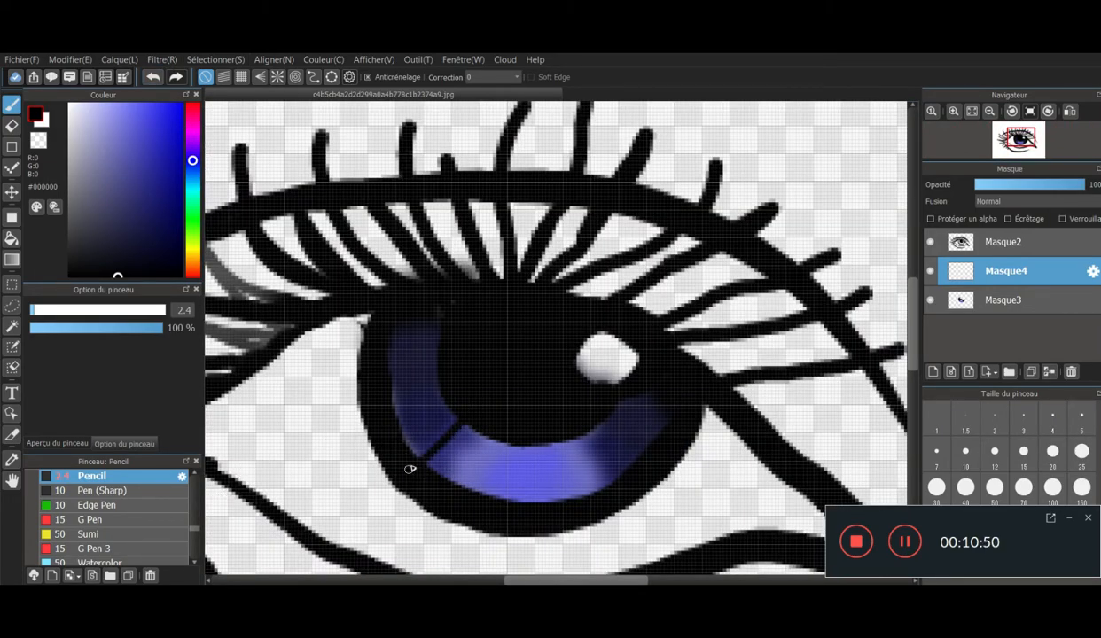
{"action": "left_click_drag", "start_coordinate": [441, 406], "coordinate": [404, 434]}
{"action": "left_click_drag", "start_coordinate": [438, 381], "coordinate": [398, 391]}
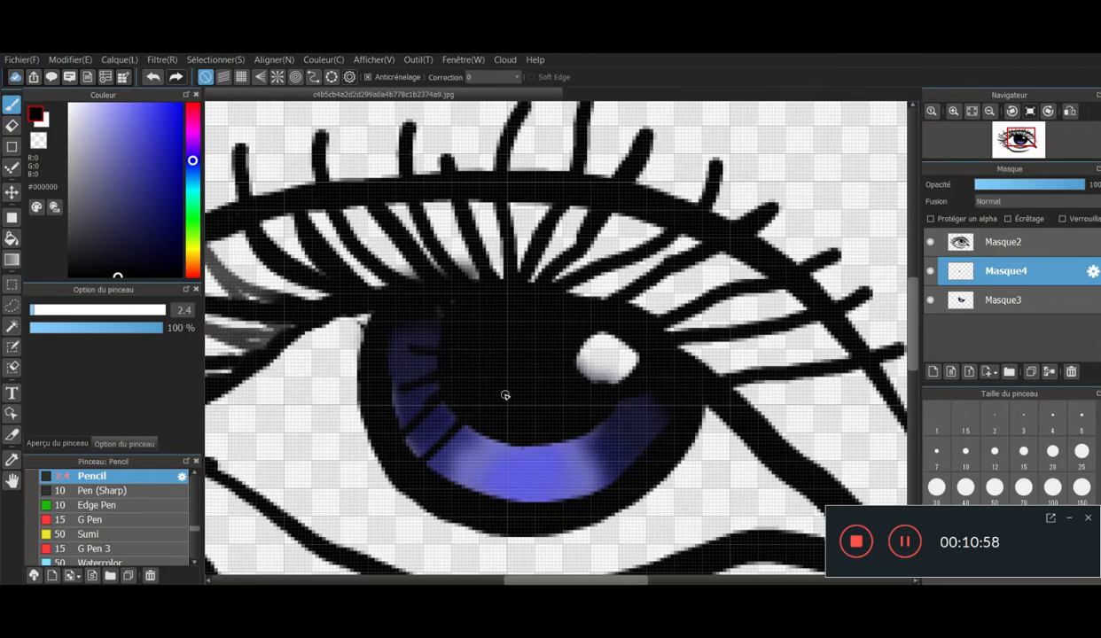
{"action": "mouse_move", "coordinate": [490, 441]}
{"action": "left_mouse_down"}
{"action": "mouse_move", "coordinate": [480, 472]}
{"action": "mouse_move", "coordinate": [522, 493]}
{"action": "left_mouse_up"}
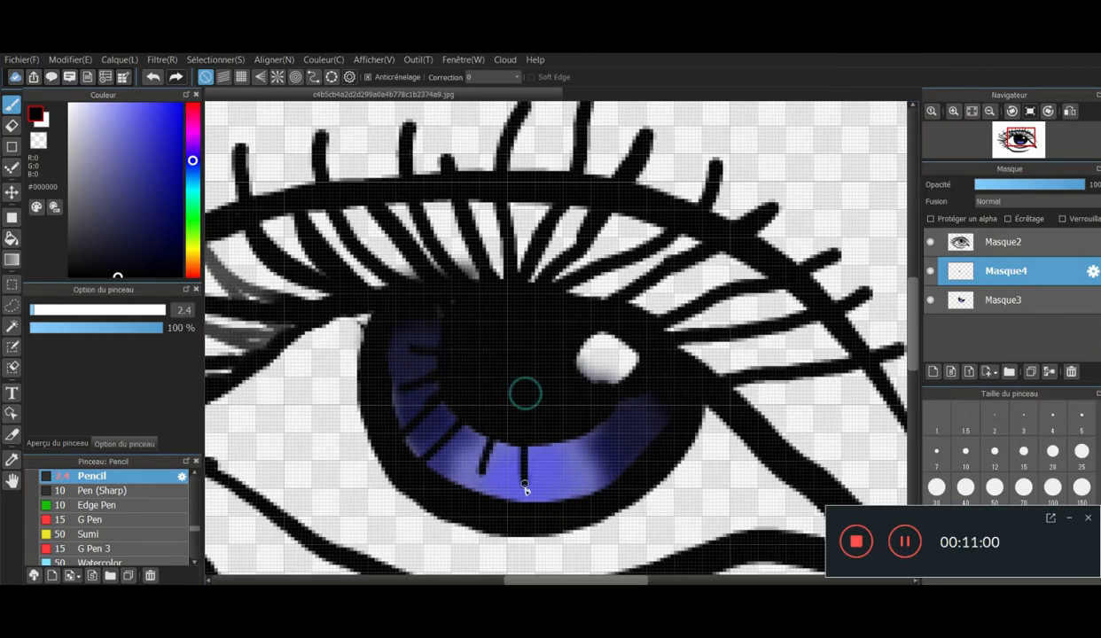
{"action": "left_click_drag", "start_coordinate": [569, 441], "coordinate": [575, 475]}
{"action": "left_click_drag", "start_coordinate": [599, 431], "coordinate": [616, 460]}
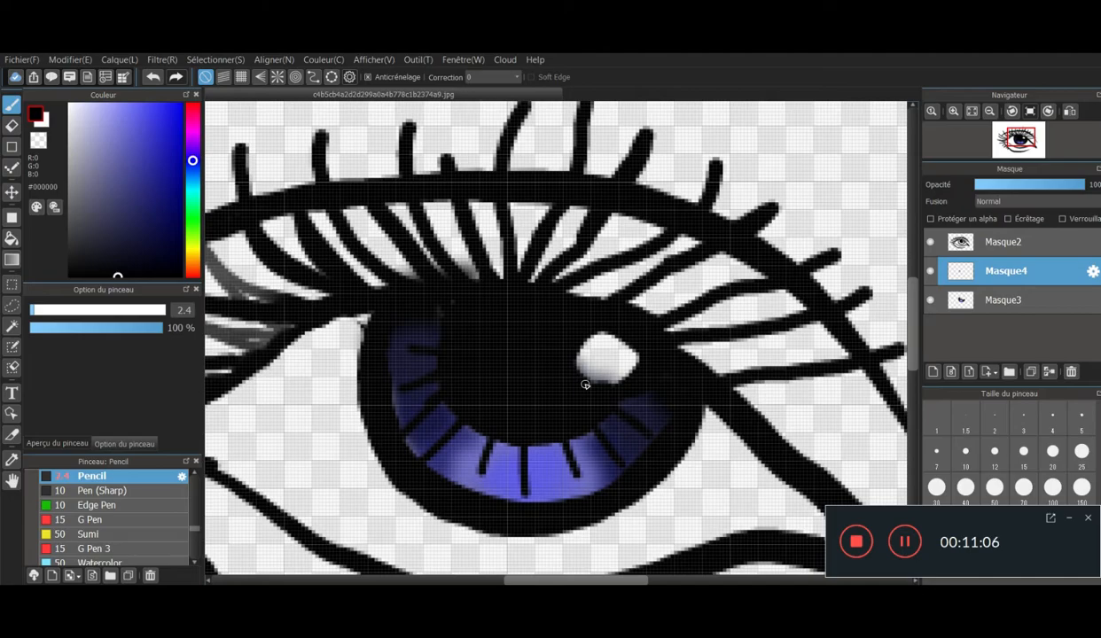
- Apply a Gaussian blur with a value of 2 to the layer of spaced iris lines
{"action": "scroll", "coordinate": [585, 385], "scroll_direction": "down", "scroll_amount": 5}
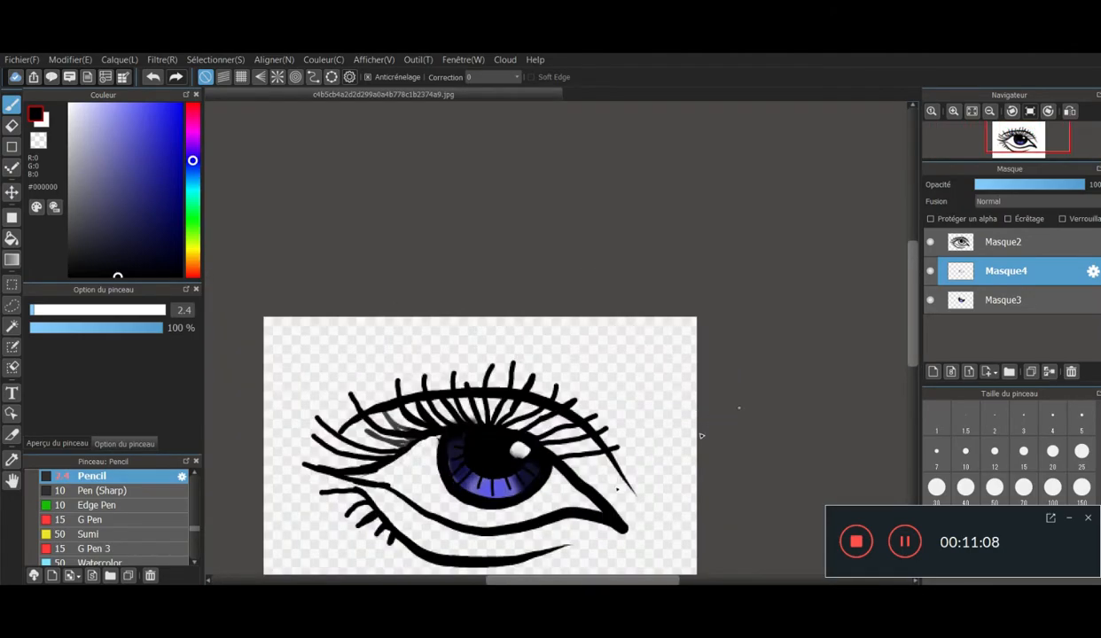
{"action": "scroll", "coordinate": [501, 483], "scroll_direction": "up", "scroll_amount": 3}
{"action": "scroll", "coordinate": [483, 502], "scroll_direction": "down", "scroll_amount": 1}
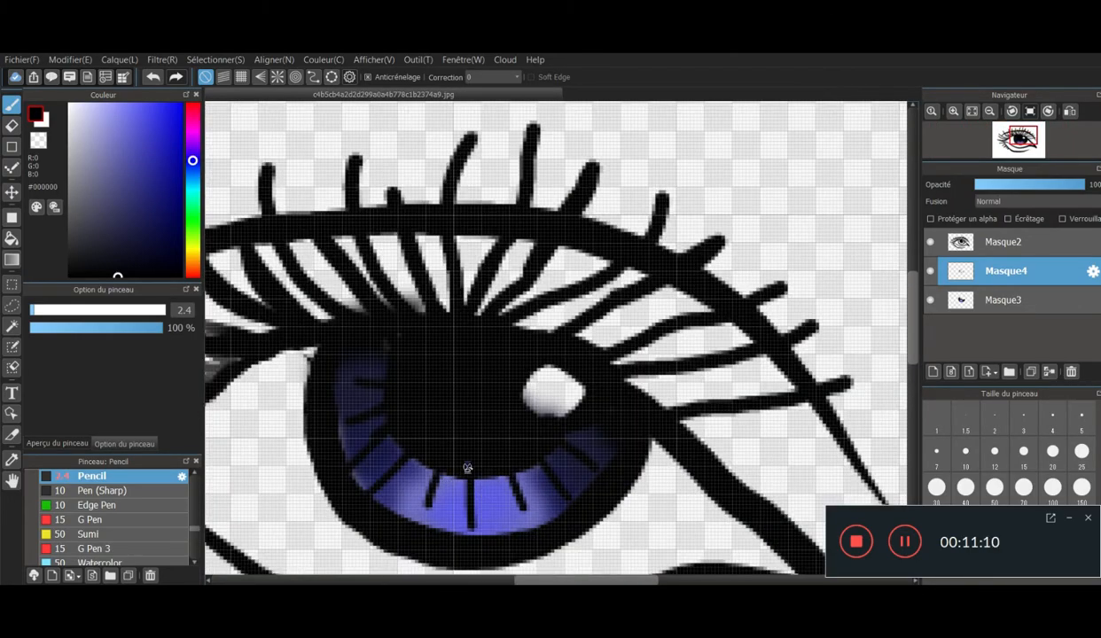
{"action": "scroll", "coordinate": [467, 467], "scroll_direction": "up", "scroll_amount": 1}
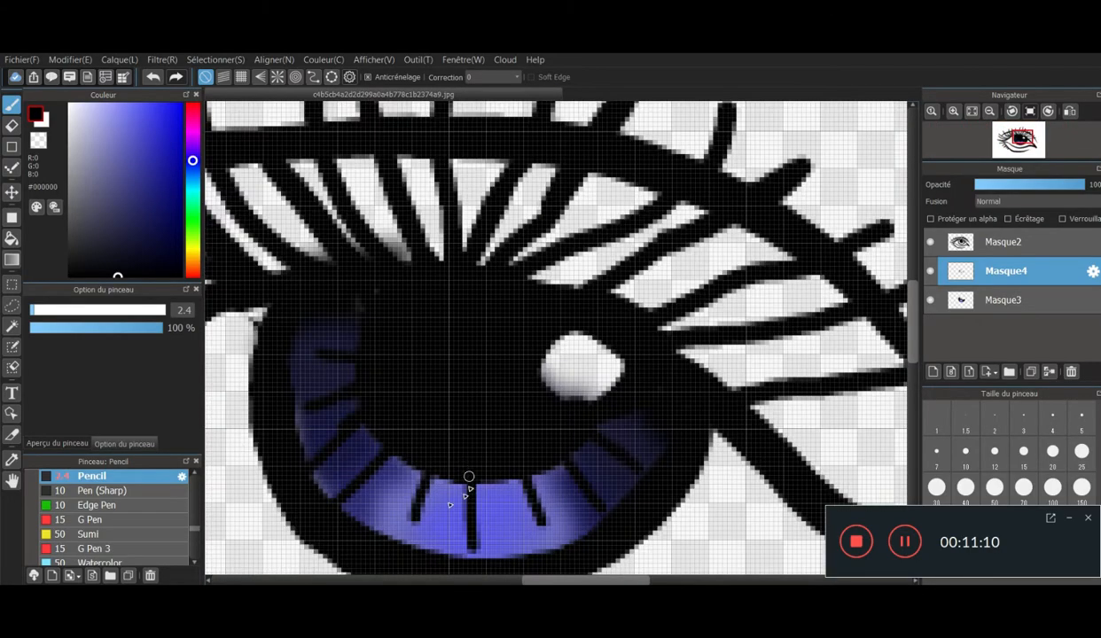
{"action": "left_click", "coordinate": [164, 60]}
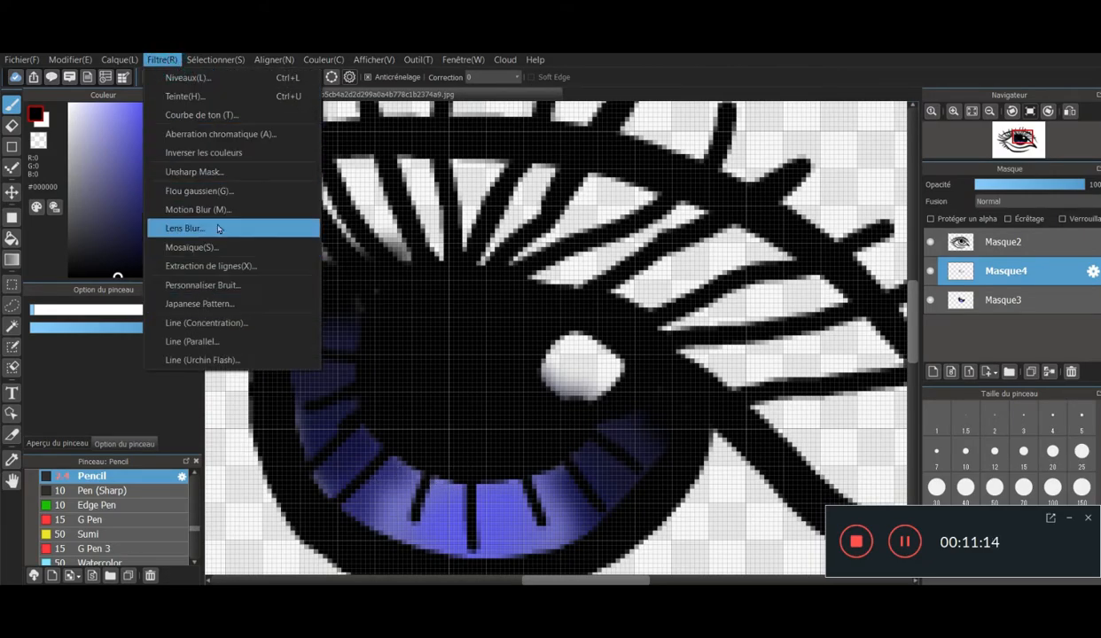
{"action": "left_click", "coordinate": [220, 191]}
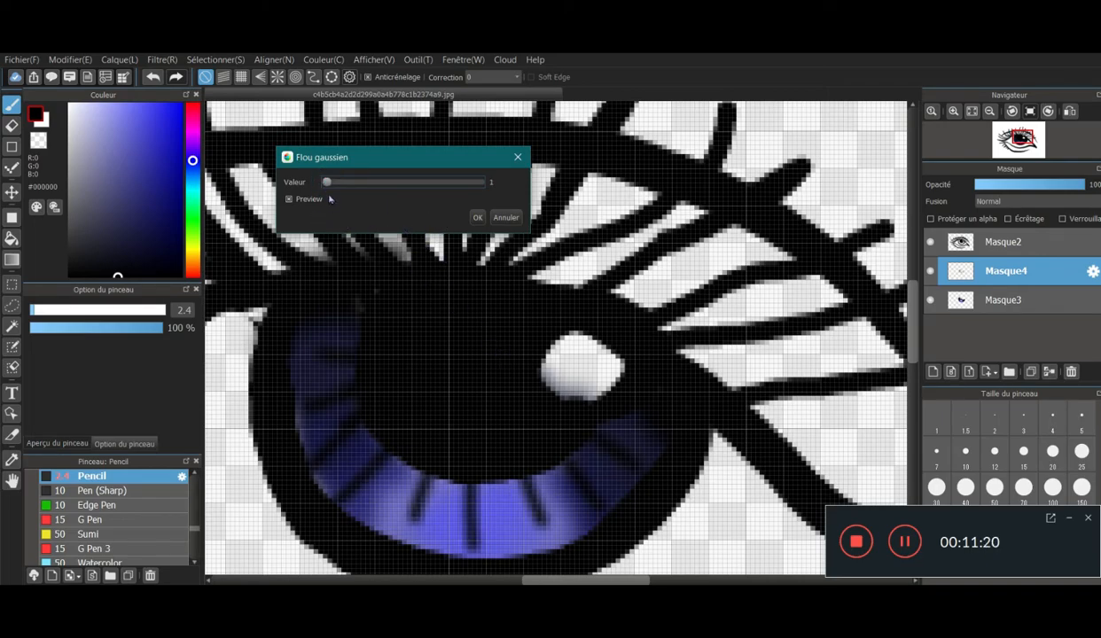
{"action": "left_click_drag", "start_coordinate": [327, 183], "coordinate": [328, 183]}
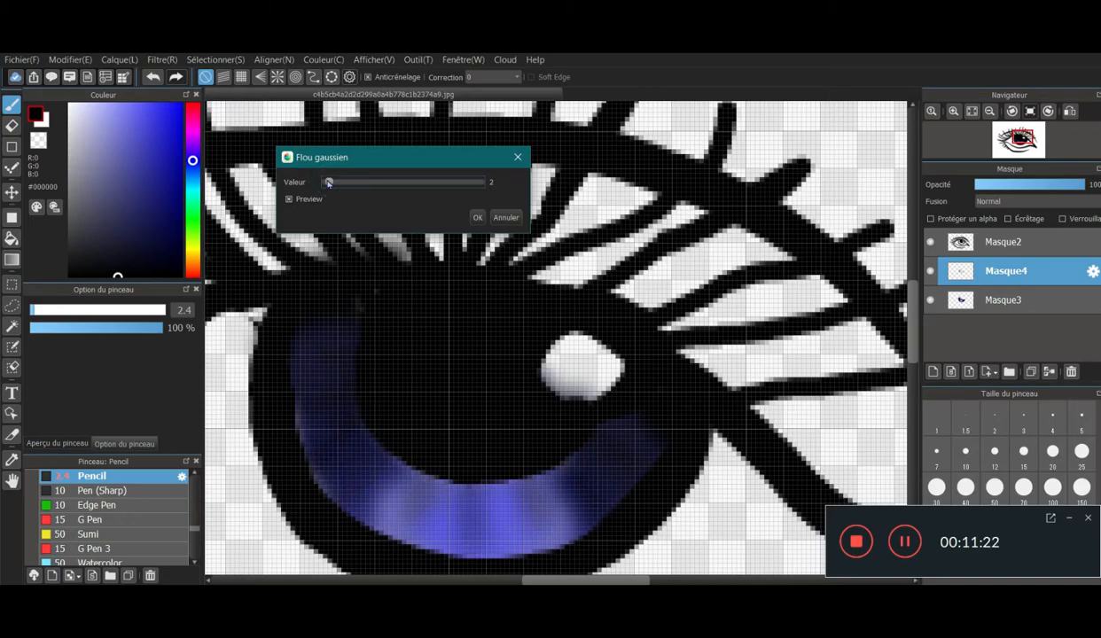
{"action": "left_click", "coordinate": [478, 219]}
- Add a new layer and move it beneath the iris colour layer, at the bottom of the layer stack
{"action": "scroll", "coordinate": [567, 355], "scroll_direction": "down", "scroll_amount": 5}
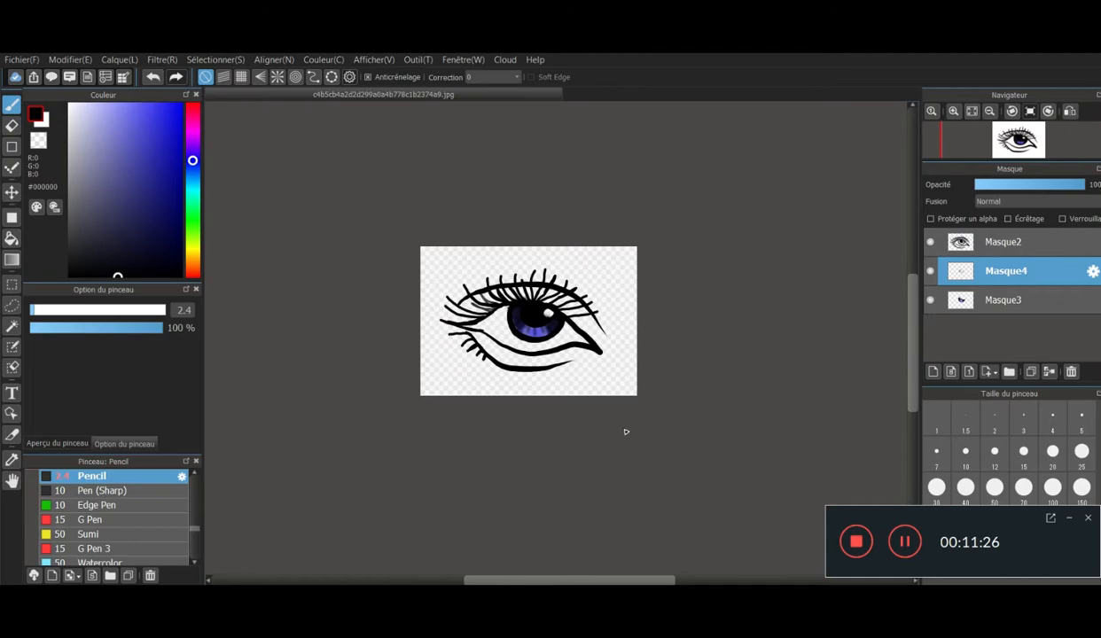
{"action": "scroll", "coordinate": [543, 344], "scroll_direction": "down", "scroll_amount": 1}
{"action": "scroll", "coordinate": [563, 361], "scroll_direction": "up", "scroll_amount": 3}
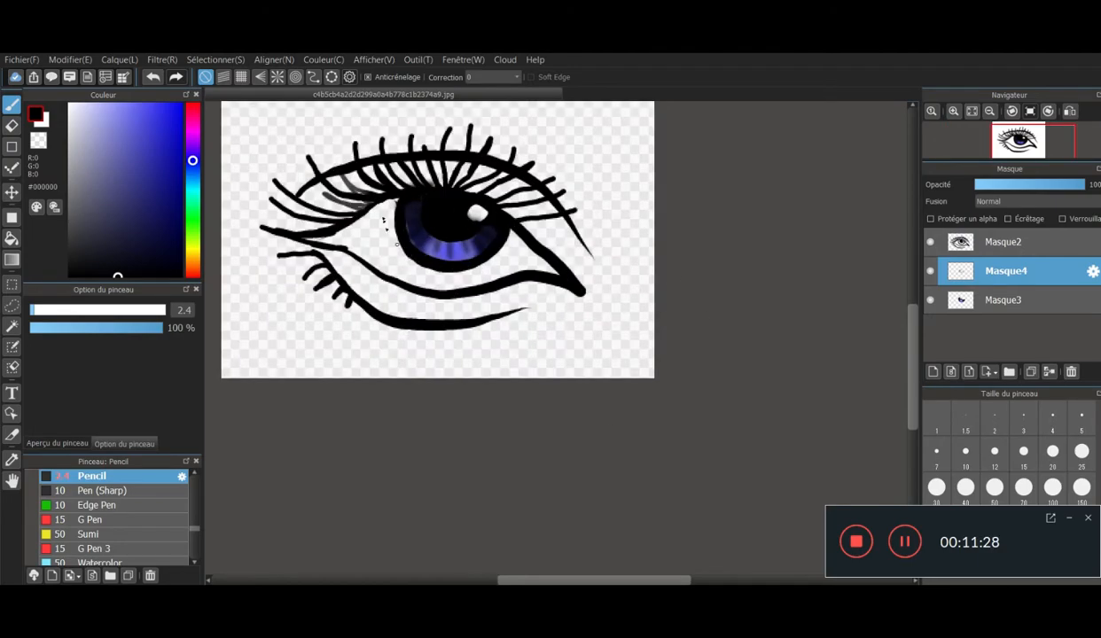
{"action": "left_click", "coordinate": [935, 373]}
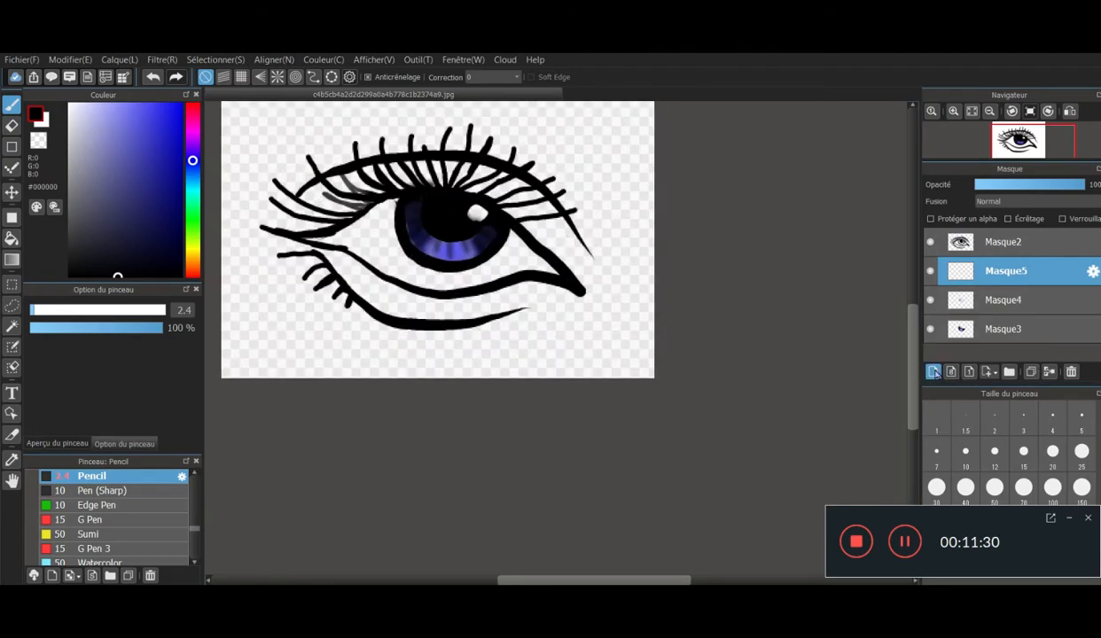
{"action": "scroll", "coordinate": [386, 205], "scroll_direction": "up", "scroll_amount": 3}
{"action": "scroll", "coordinate": [368, 233], "scroll_direction": "down", "scroll_amount": 2}
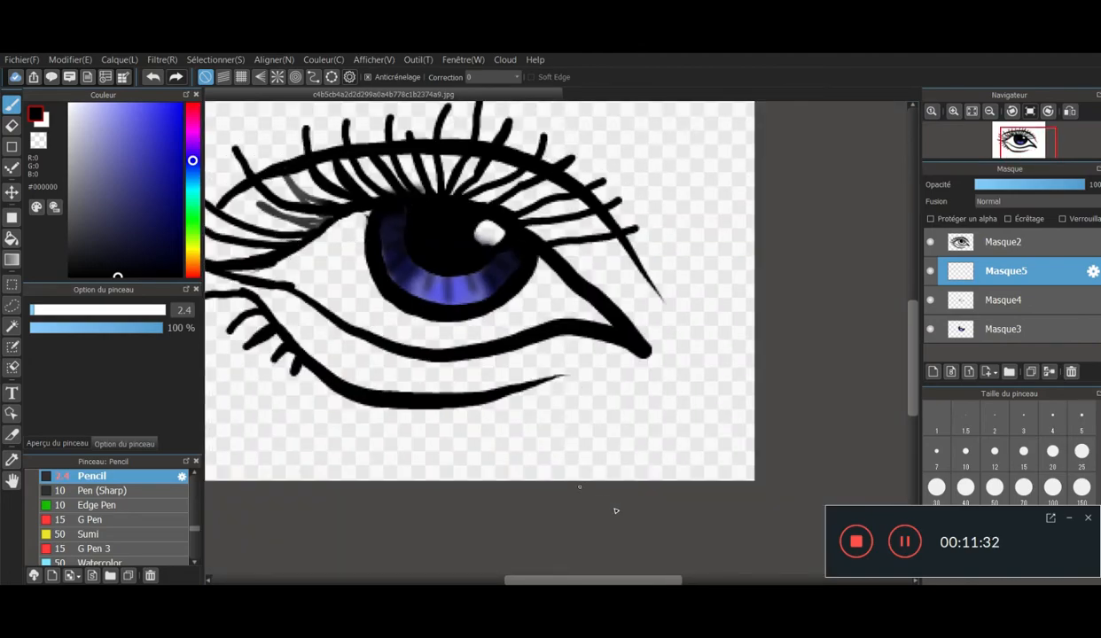
{"action": "left_click_drag", "start_coordinate": [599, 579], "coordinate": [568, 578]}
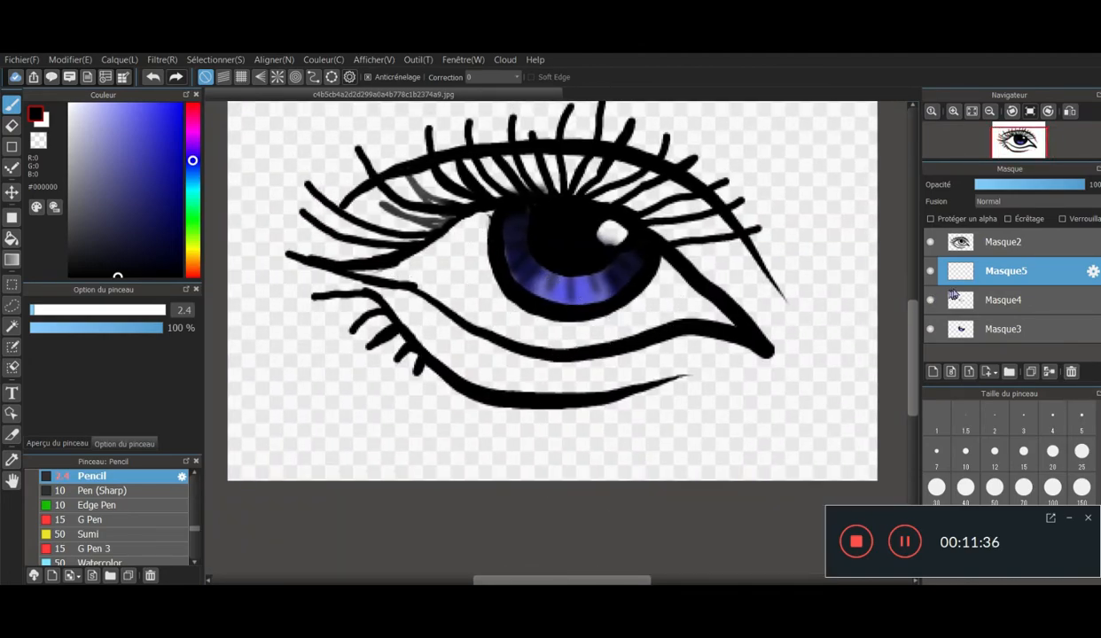
{"action": "left_click_drag", "start_coordinate": [968, 297], "coordinate": [986, 346]}
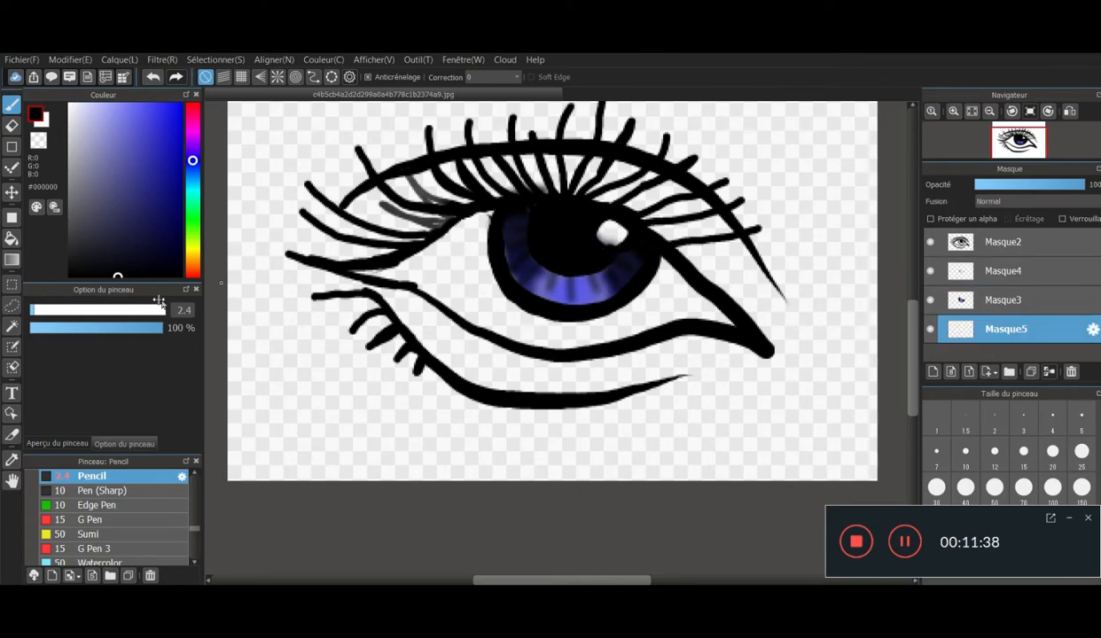
- Paint the white of the eye on both sides of the iris in #FFFFFF with the pencil at size 10
{"action": "left_click", "coordinate": [70, 105]}
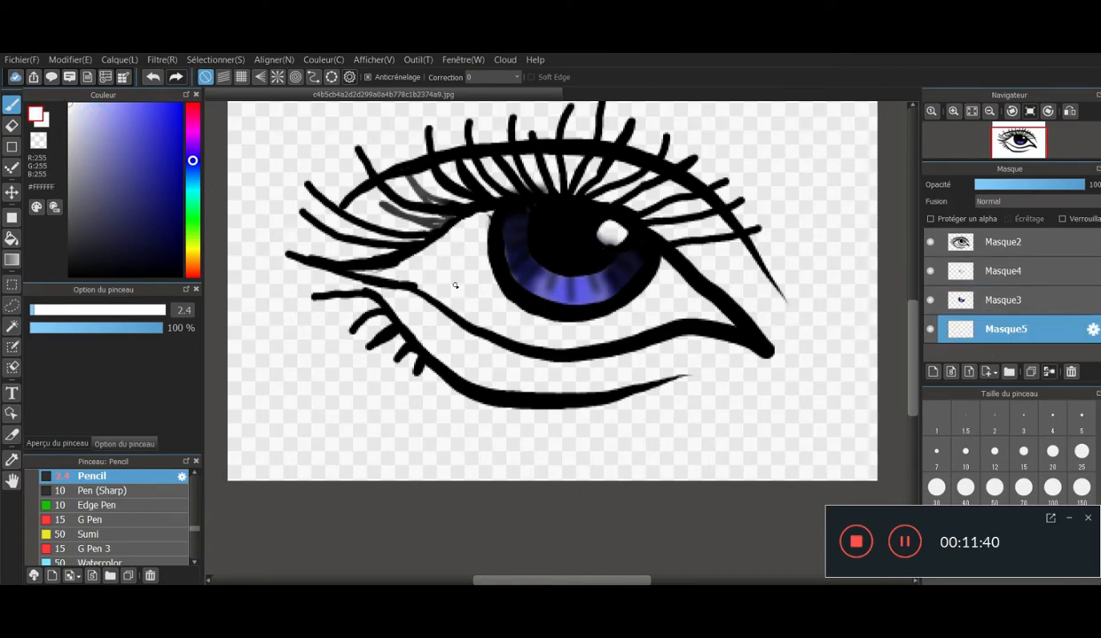
{"action": "left_click", "coordinate": [55, 309]}
{"action": "scroll", "coordinate": [513, 225], "scroll_direction": "down", "scroll_amount": 2}
{"action": "scroll", "coordinate": [497, 235], "scroll_direction": "up", "scroll_amount": 4}
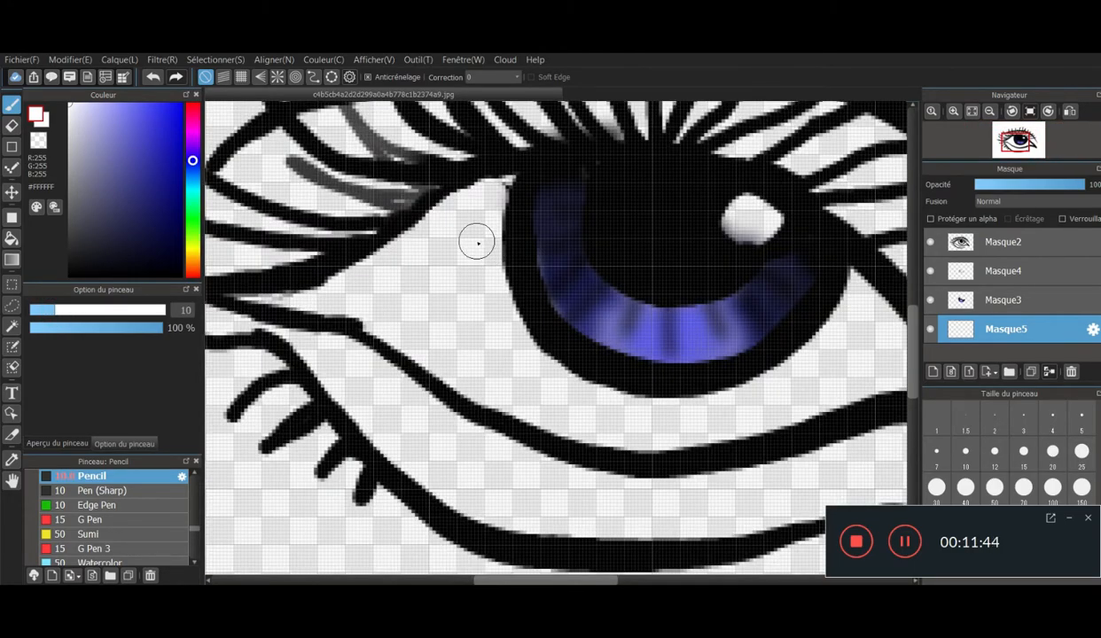
{"action": "mouse_move", "coordinate": [493, 329]}
{"action": "left_mouse_down"}
{"action": "mouse_move", "coordinate": [516, 349]}
{"action": "mouse_move", "coordinate": [487, 218]}
{"action": "mouse_move", "coordinate": [472, 231]}
{"action": "mouse_move", "coordinate": [489, 192]}
{"action": "mouse_move", "coordinate": [345, 298]}
{"action": "mouse_move", "coordinate": [261, 302]}
{"action": "mouse_move", "coordinate": [400, 333]}
{"action": "mouse_move", "coordinate": [359, 308]}
{"action": "mouse_move", "coordinate": [384, 304]}
{"action": "mouse_move", "coordinate": [491, 385]}
{"action": "mouse_move", "coordinate": [459, 323]}
{"action": "mouse_move", "coordinate": [454, 263]}
{"action": "mouse_move", "coordinate": [538, 423]}
{"action": "mouse_move", "coordinate": [564, 437]}
{"action": "mouse_move", "coordinate": [526, 398]}
{"action": "mouse_move", "coordinate": [546, 392]}
{"action": "mouse_move", "coordinate": [540, 370]}
{"action": "mouse_move", "coordinate": [583, 405]}
{"action": "mouse_move", "coordinate": [543, 357]}
{"action": "mouse_move", "coordinate": [630, 422]}
{"action": "mouse_move", "coordinate": [701, 424]}
{"action": "mouse_move", "coordinate": [698, 433]}
{"action": "mouse_move", "coordinate": [682, 399]}
{"action": "mouse_move", "coordinate": [755, 424]}
{"action": "mouse_move", "coordinate": [816, 376]}
{"action": "mouse_move", "coordinate": [864, 363]}
{"action": "mouse_move", "coordinate": [903, 383]}
{"action": "mouse_move", "coordinate": [896, 339]}
{"action": "mouse_move", "coordinate": [871, 312]}
{"action": "mouse_move", "coordinate": [883, 304]}
{"action": "mouse_move", "coordinate": [838, 319]}
{"action": "mouse_move", "coordinate": [819, 352]}
{"action": "mouse_move", "coordinate": [824, 339]}
{"action": "mouse_move", "coordinate": [794, 333]}
{"action": "left_mouse_up"}
{"action": "scroll", "coordinate": [794, 334], "scroll_direction": "down", "scroll_amount": 3}
{"action": "scroll", "coordinate": [813, 380], "scroll_direction": "up", "scroll_amount": 2}
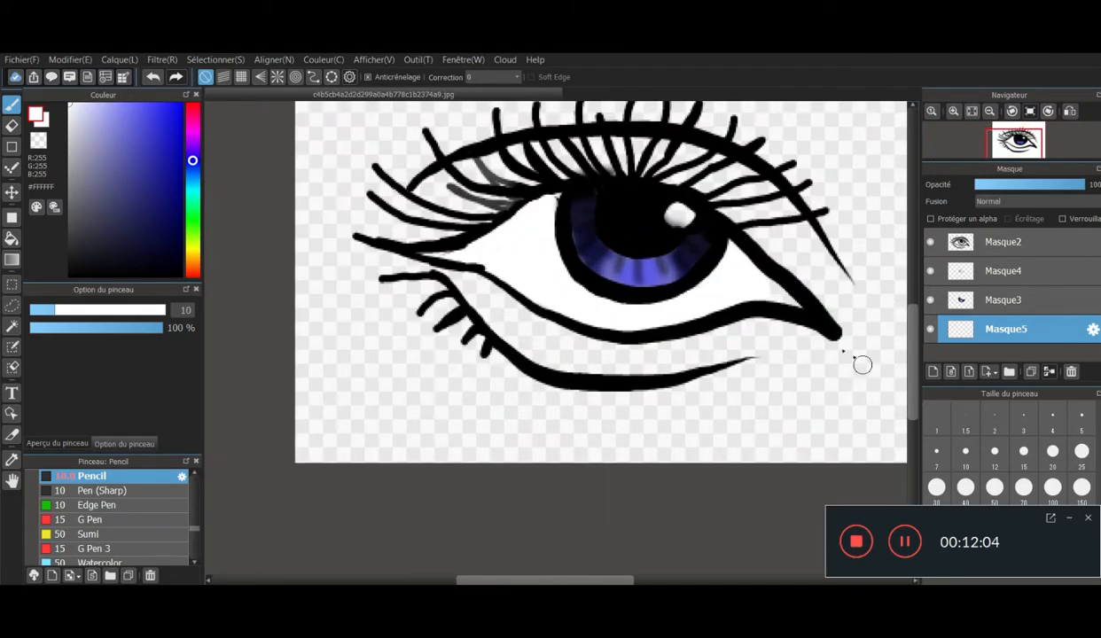
- Touch up the white fill in the narrow left corner of the eye, between the upper and lower lid lines
{"action": "scroll", "coordinate": [791, 287], "scroll_direction": "up", "scroll_amount": 2}
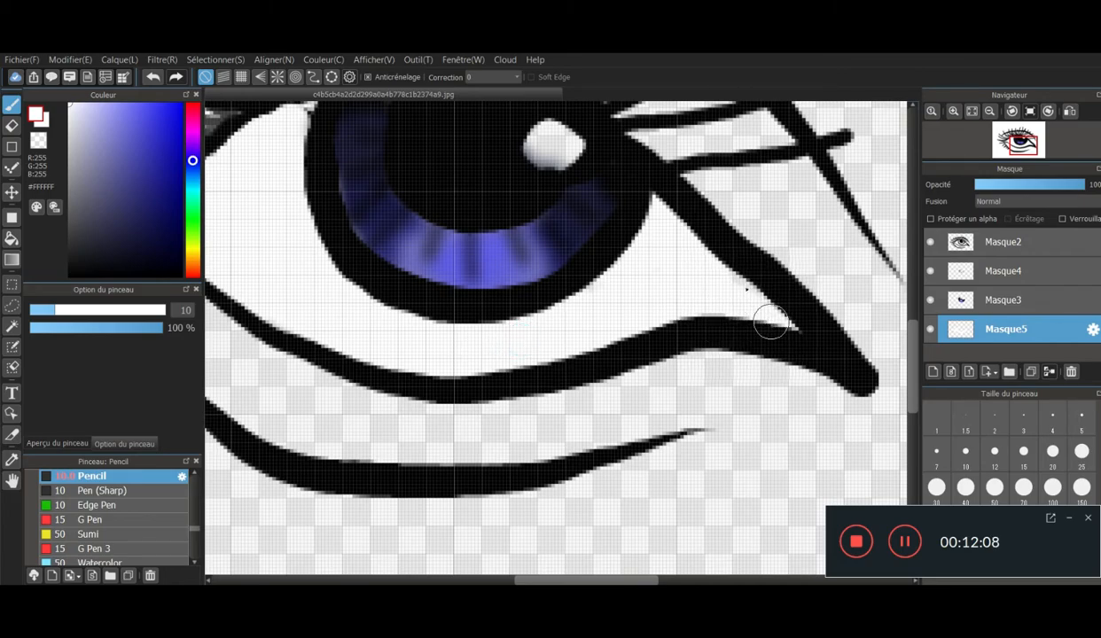
{"action": "scroll", "coordinate": [654, 193], "scroll_direction": "down", "scroll_amount": 5}
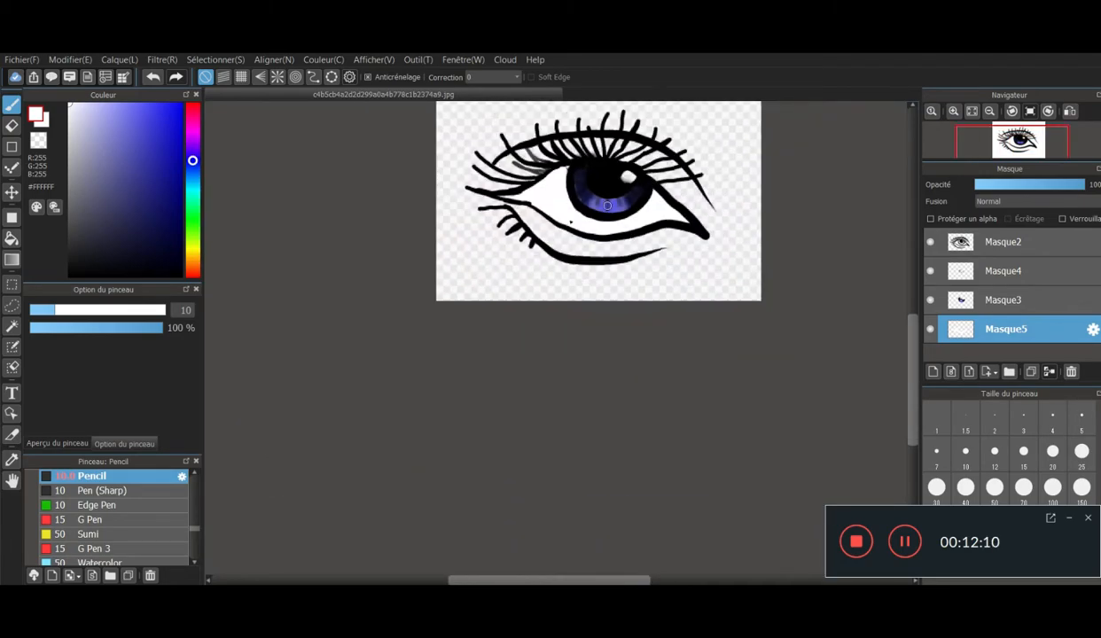
{"action": "scroll", "coordinate": [534, 174], "scroll_direction": "up", "scroll_amount": 4}
{"action": "scroll", "coordinate": [412, 234], "scroll_direction": "up", "scroll_amount": 3}
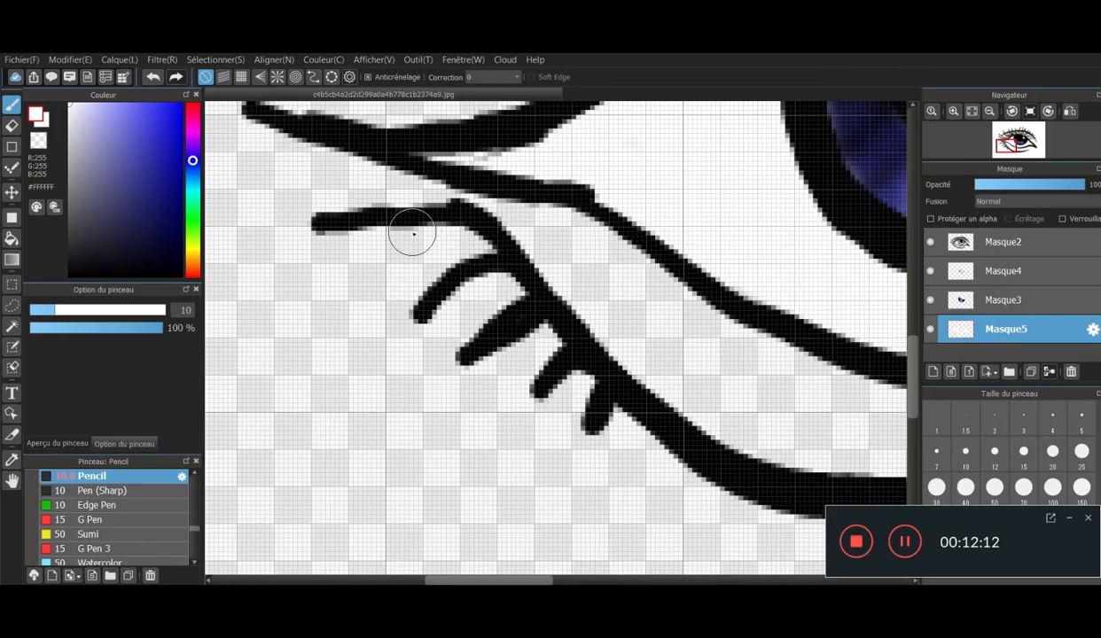
{"action": "left_click_drag", "start_coordinate": [501, 158], "coordinate": [480, 157]}
{"action": "scroll", "coordinate": [496, 156], "scroll_direction": "down", "scroll_amount": 2}
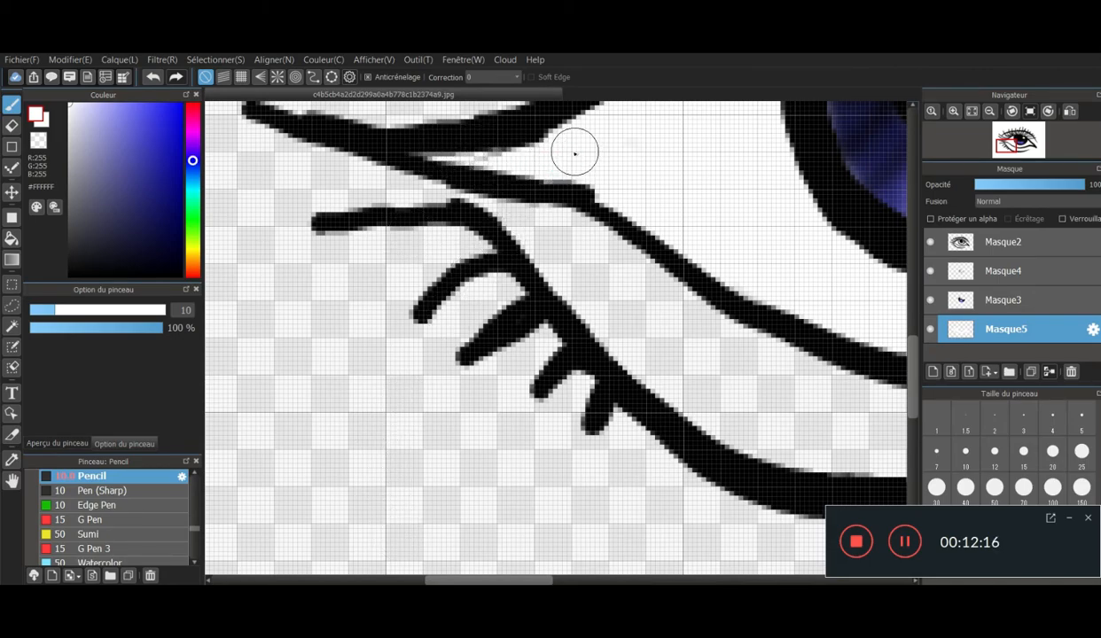
{"action": "scroll", "coordinate": [563, 160], "scroll_direction": "down", "scroll_amount": 3}
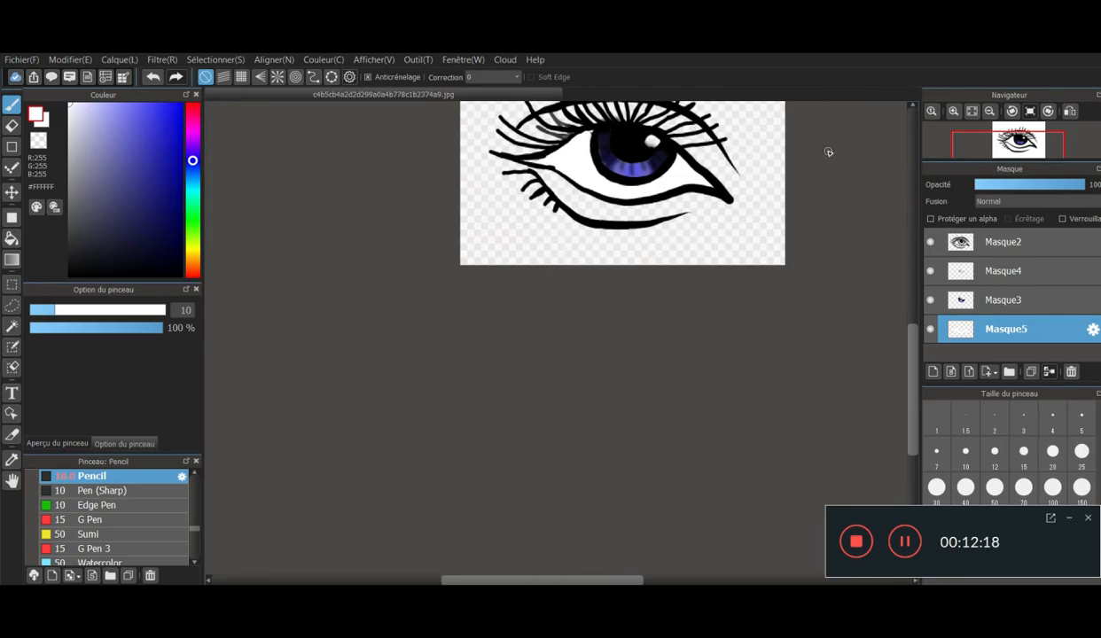
- Add a new layer directly above the white fill layer
{"action": "scroll", "coordinate": [673, 142], "scroll_direction": "down", "scroll_amount": 2}
{"action": "scroll", "coordinate": [620, 139], "scroll_direction": "up", "scroll_amount": 2}
{"action": "scroll", "coordinate": [747, 111], "scroll_direction": "up", "scroll_amount": 2}
{"action": "scroll", "coordinate": [982, 152], "scroll_direction": "down", "scroll_amount": 3}
{"action": "left_click_drag", "start_coordinate": [919, 352], "coordinate": [912, 321]}
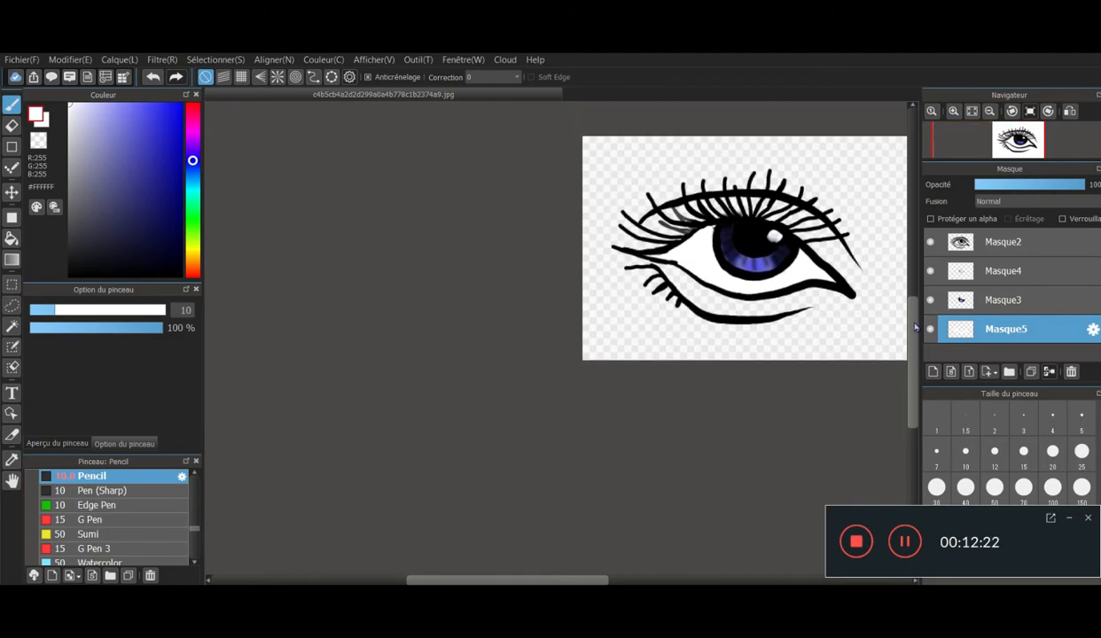
{"action": "scroll", "coordinate": [771, 315], "scroll_direction": "up", "scroll_amount": 3}
{"action": "left_click_drag", "start_coordinate": [449, 581], "coordinate": [485, 582]}
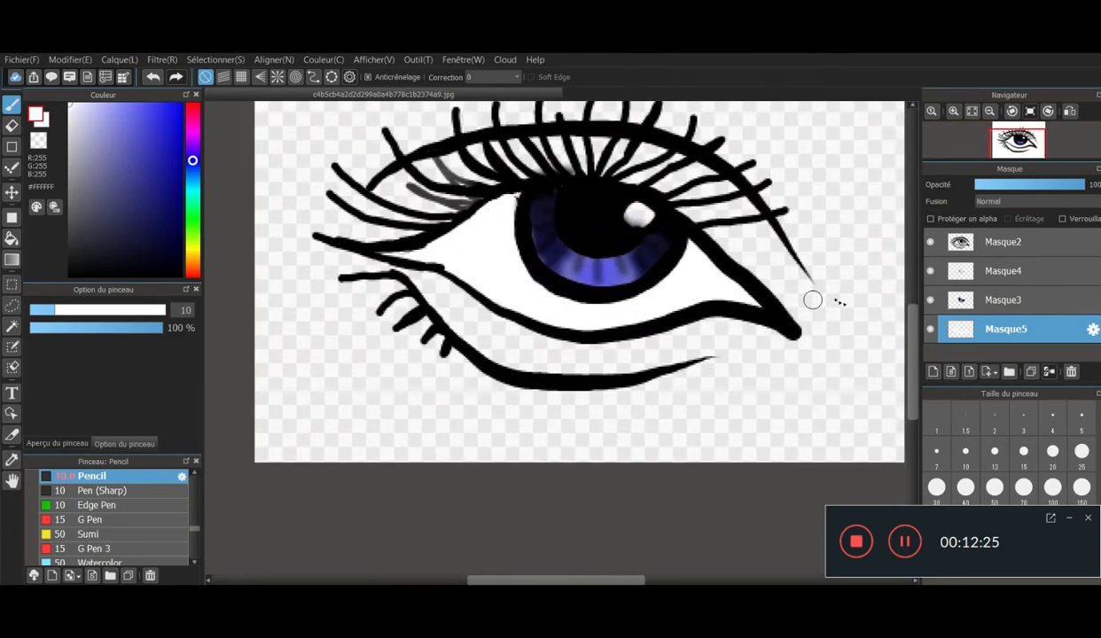
{"action": "left_click", "coordinate": [934, 373]}
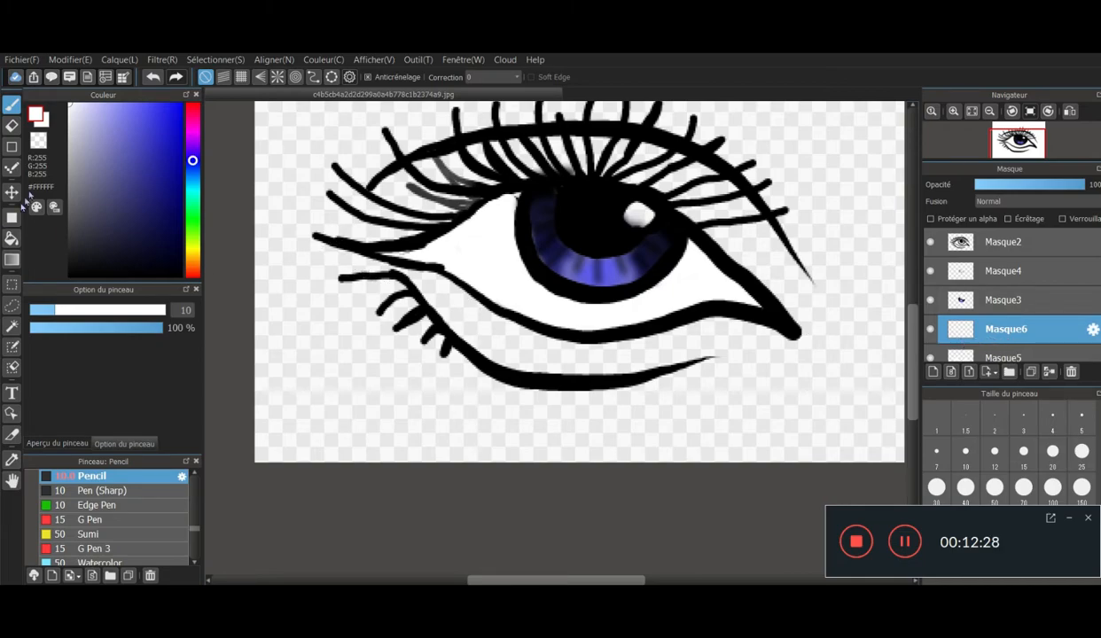
- Paint a #DB1818 red band along the inner edges of the eye white and erase the red outside the lower lid line
{"action": "left_click", "coordinate": [192, 109]}
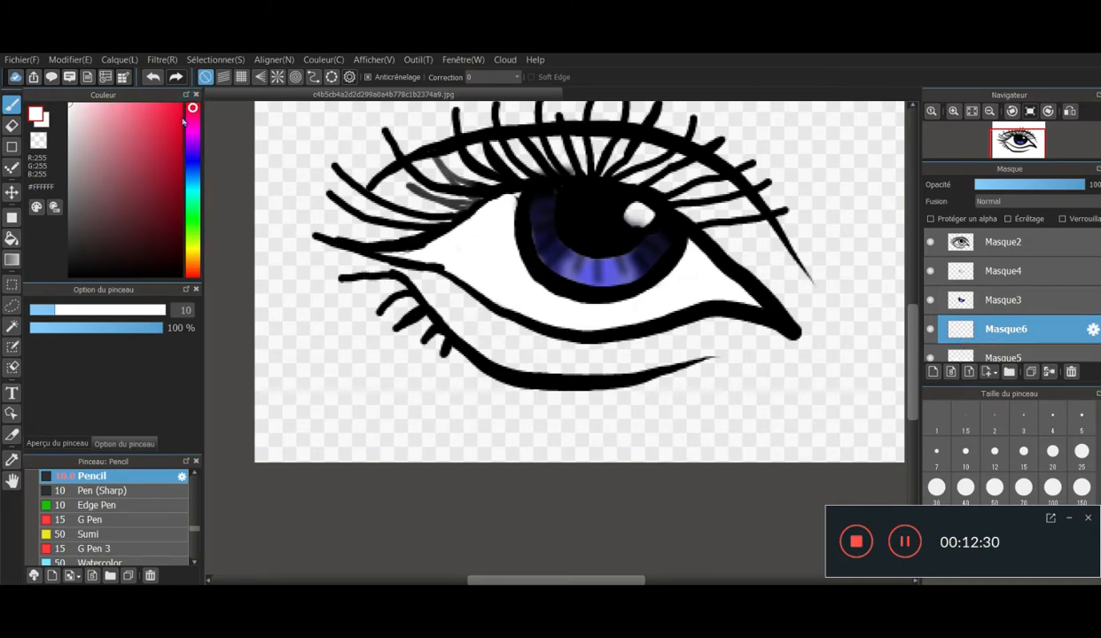
{"action": "left_click", "coordinate": [171, 126]}
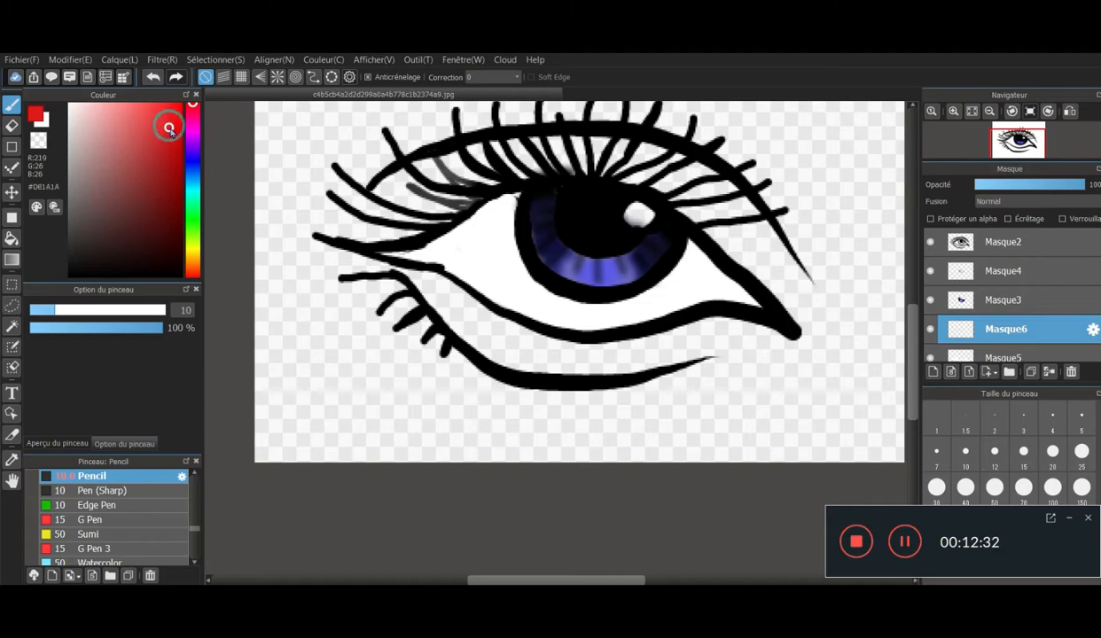
{"action": "scroll", "coordinate": [523, 212], "scroll_direction": "down", "scroll_amount": 1}
{"action": "scroll", "coordinate": [513, 207], "scroll_direction": "up", "scroll_amount": 3}
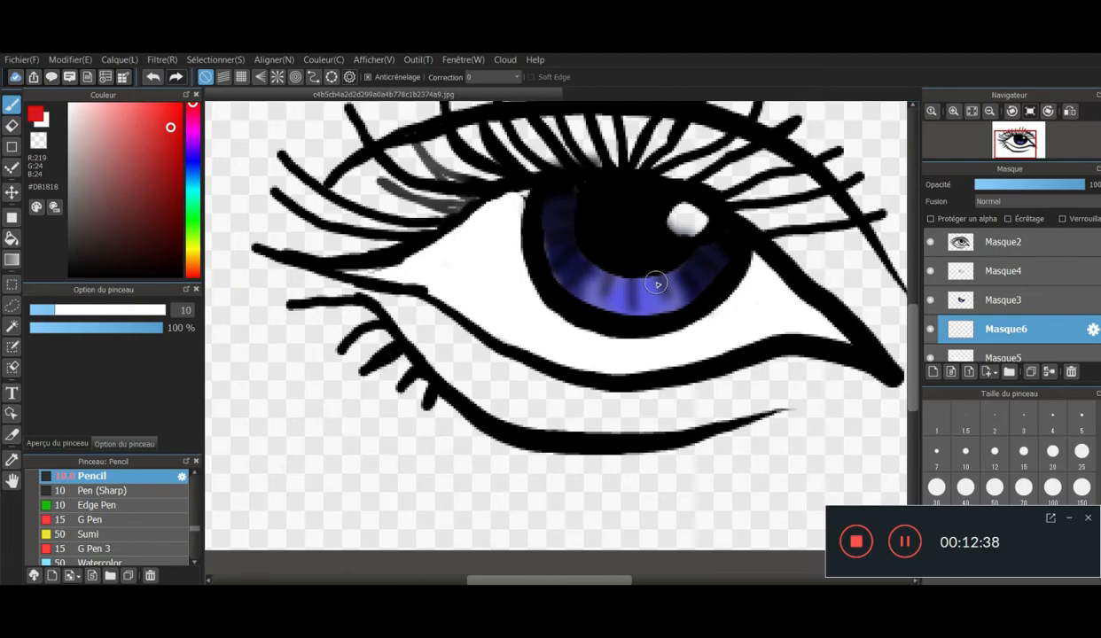
{"action": "mouse_move", "coordinate": [498, 217]}
{"action": "left_mouse_down"}
{"action": "mouse_move", "coordinate": [524, 286]}
{"action": "mouse_move", "coordinate": [502, 213]}
{"action": "mouse_move", "coordinate": [517, 207]}
{"action": "mouse_move", "coordinate": [457, 217]}
{"action": "mouse_move", "coordinate": [362, 271]}
{"action": "mouse_move", "coordinate": [415, 282]}
{"action": "mouse_move", "coordinate": [454, 313]}
{"action": "mouse_move", "coordinate": [572, 359]}
{"action": "mouse_move", "coordinate": [642, 371]}
{"action": "mouse_move", "coordinate": [839, 341]}
{"action": "mouse_move", "coordinate": [811, 306]}
{"action": "mouse_move", "coordinate": [752, 273]}
{"action": "mouse_move", "coordinate": [659, 327]}
{"action": "mouse_move", "coordinate": [531, 290]}
{"action": "mouse_move", "coordinate": [570, 314]}
{"action": "mouse_move", "coordinate": [666, 328]}
{"action": "left_mouse_up"}
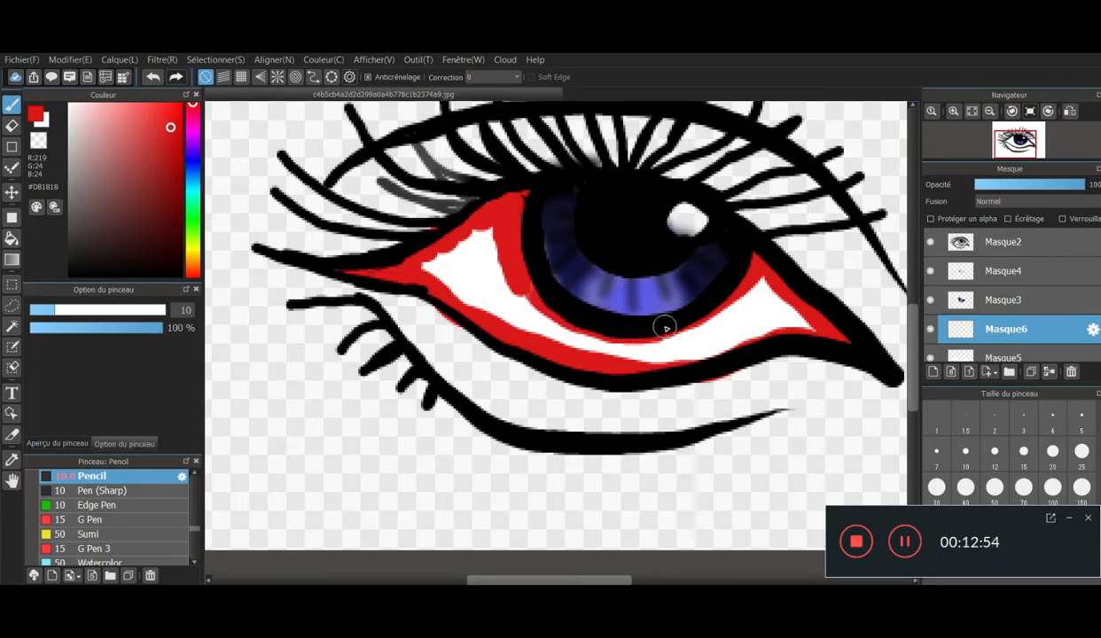
{"action": "left_click", "coordinate": [13, 127]}
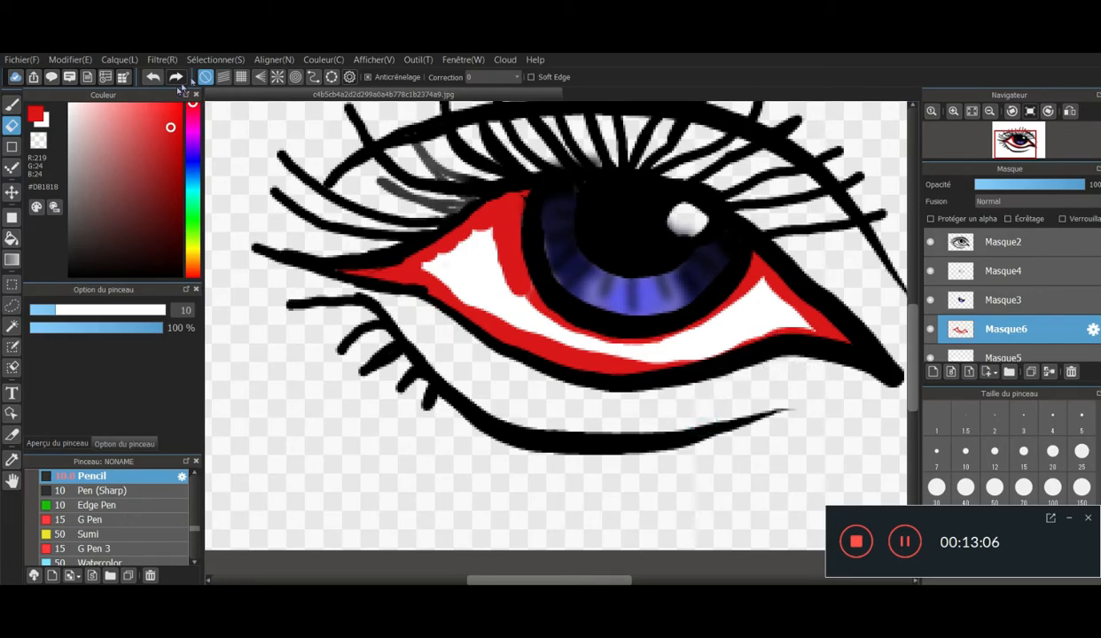
- Apply a Gaussian blur with a value of 3 to the red shading layer
{"action": "left_click", "coordinate": [155, 60]}
{"action": "left_click", "coordinate": [213, 190]}
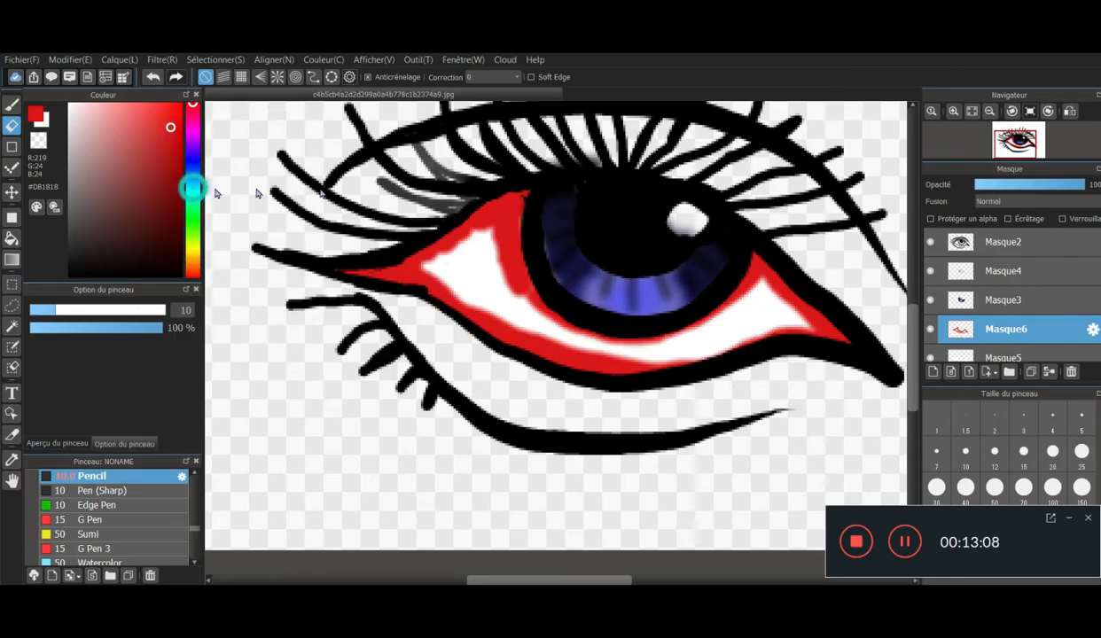
{"action": "left_click_drag", "start_coordinate": [352, 185], "coordinate": [335, 184]}
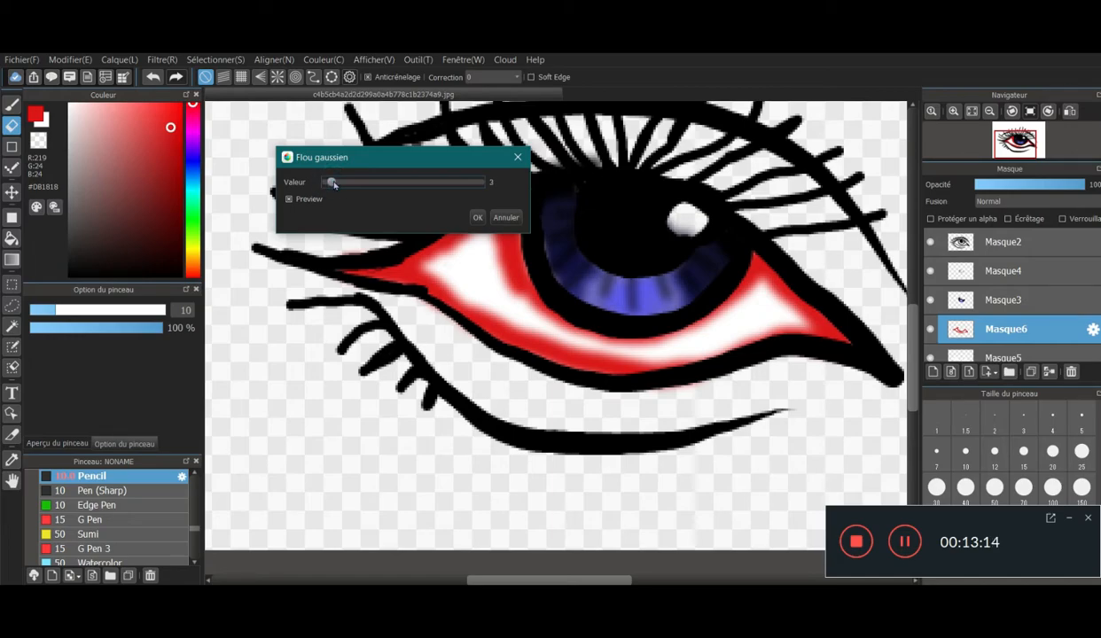
{"action": "left_click", "coordinate": [477, 218]}
- Lower the red shading layer's opacity to 38%
{"action": "scroll", "coordinate": [750, 258], "scroll_direction": "down", "scroll_amount": 4}
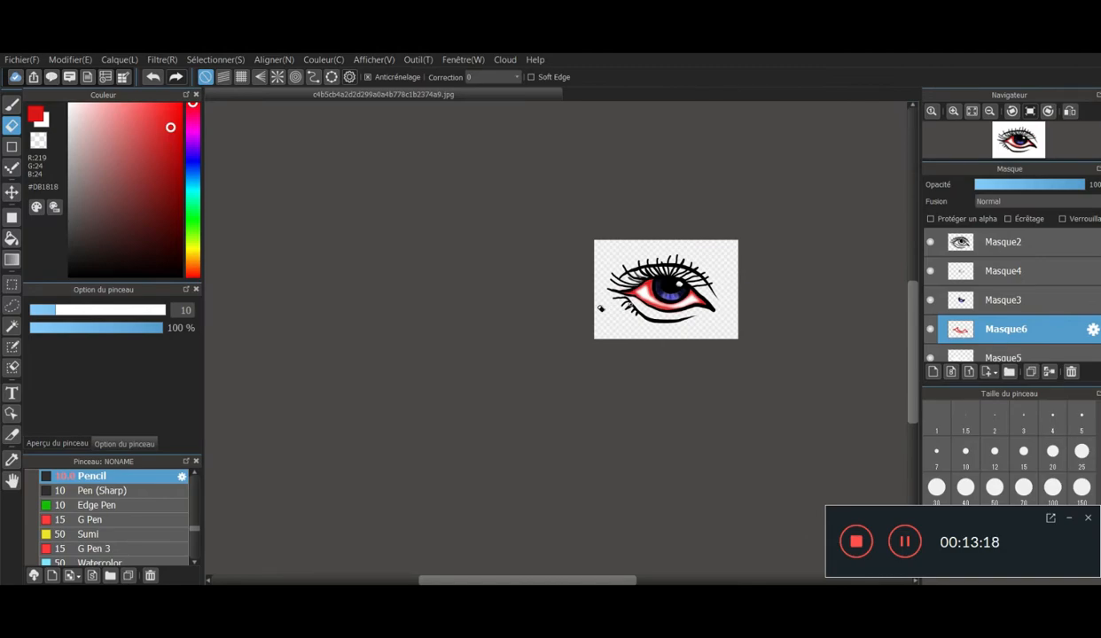
{"action": "scroll", "coordinate": [724, 275], "scroll_direction": "up", "scroll_amount": 5}
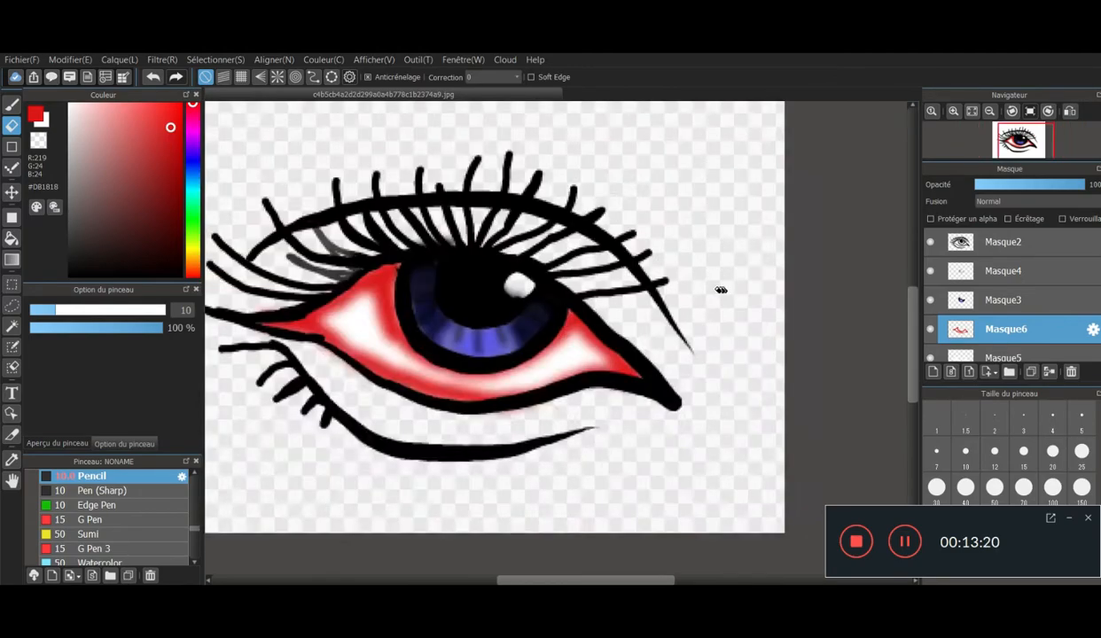
{"action": "scroll", "coordinate": [443, 429], "scroll_direction": "up", "scroll_amount": 2}
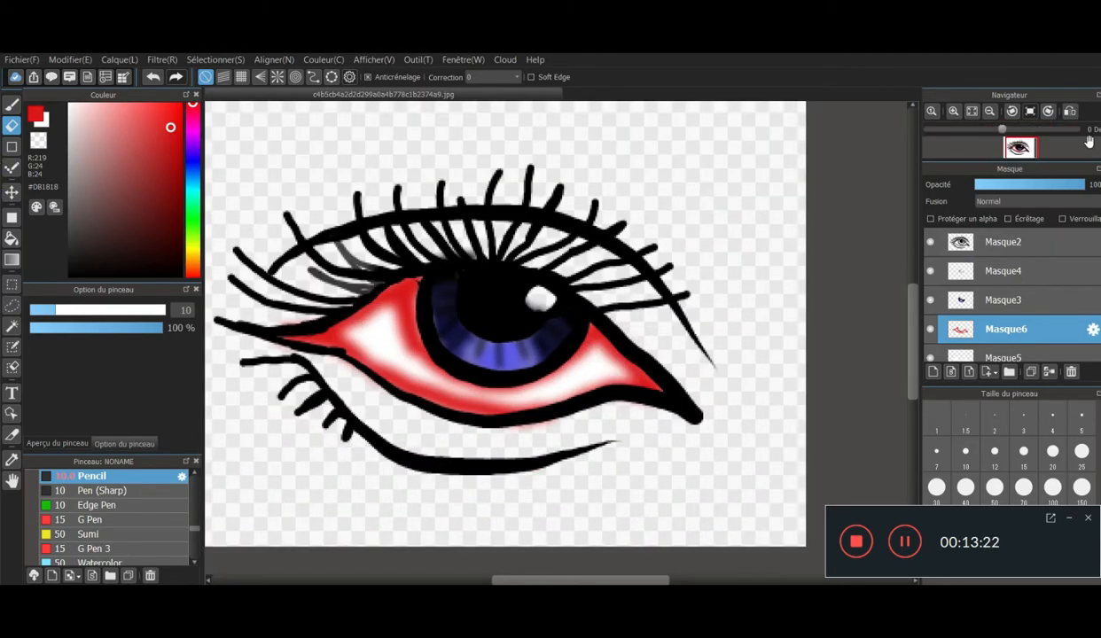
{"action": "left_click", "coordinate": [1035, 186]}
{"action": "left_click", "coordinate": [1013, 187]}
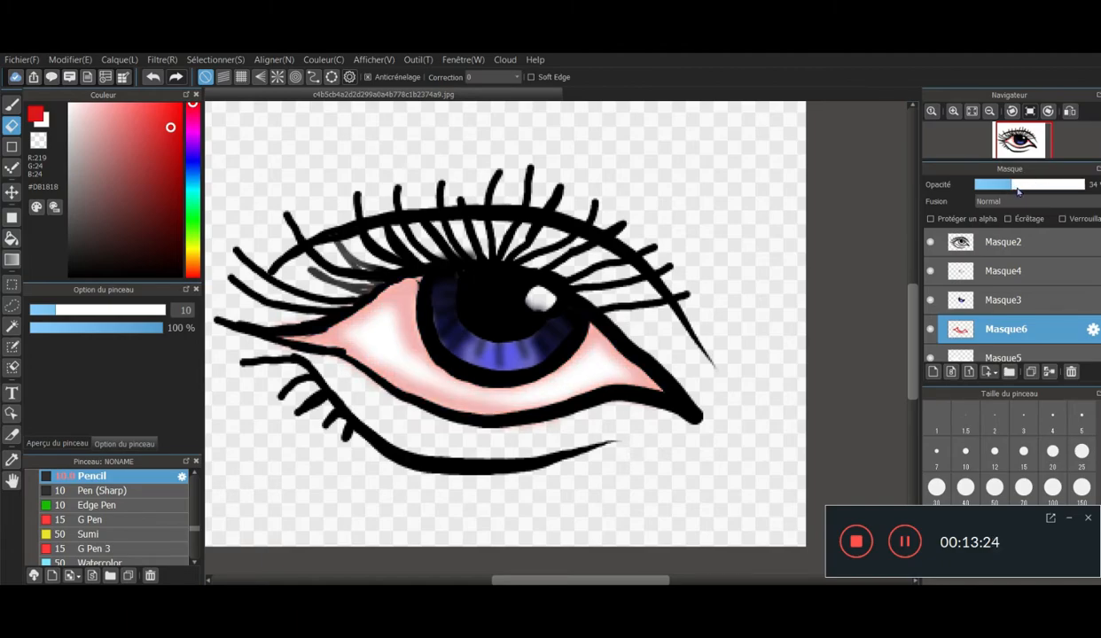
{"action": "left_click_drag", "start_coordinate": [1024, 187], "coordinate": [1026, 188]}
{"action": "left_click", "coordinate": [1031, 189]}
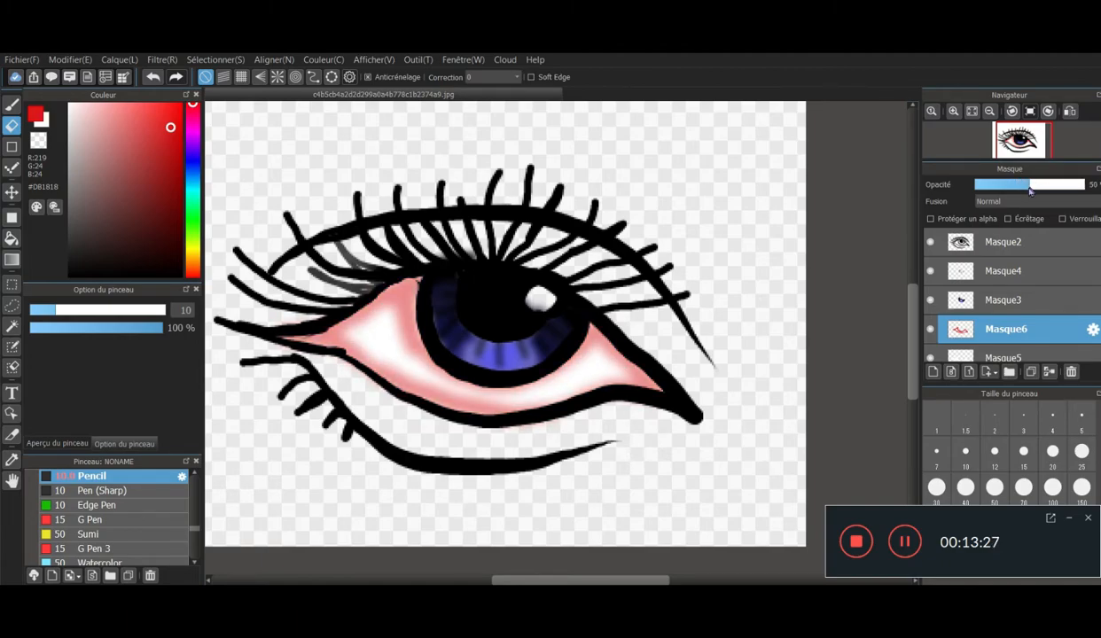
{"action": "left_click", "coordinate": [1017, 185]}
{"action": "scroll", "coordinate": [321, 373], "scroll_direction": "down", "scroll_amount": 4}
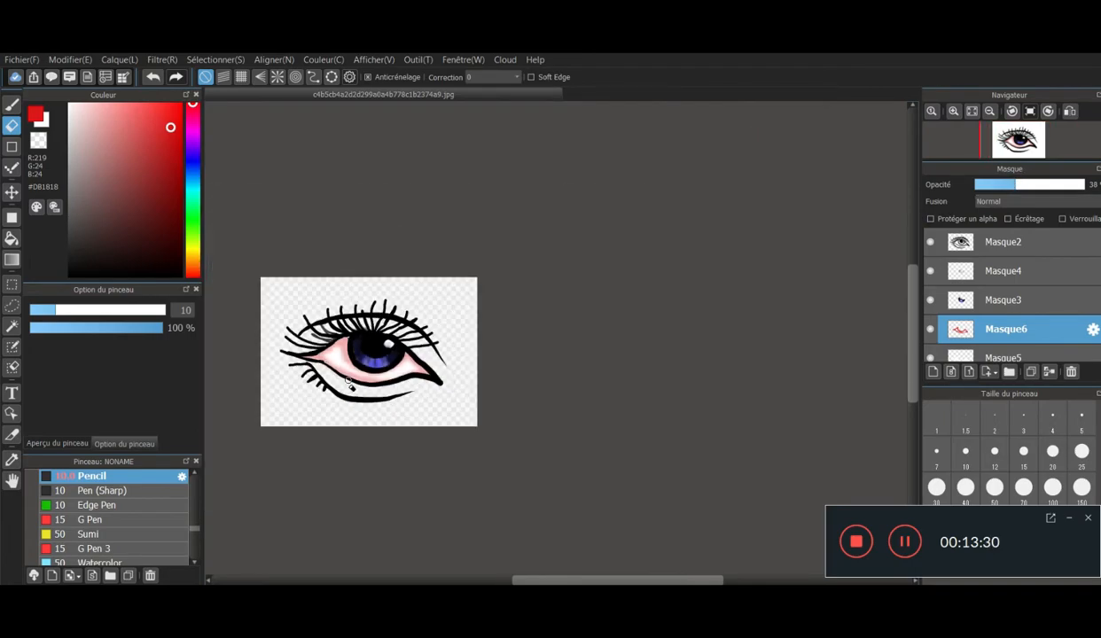
{"action": "scroll", "coordinate": [310, 359], "scroll_direction": "up", "scroll_amount": 5}
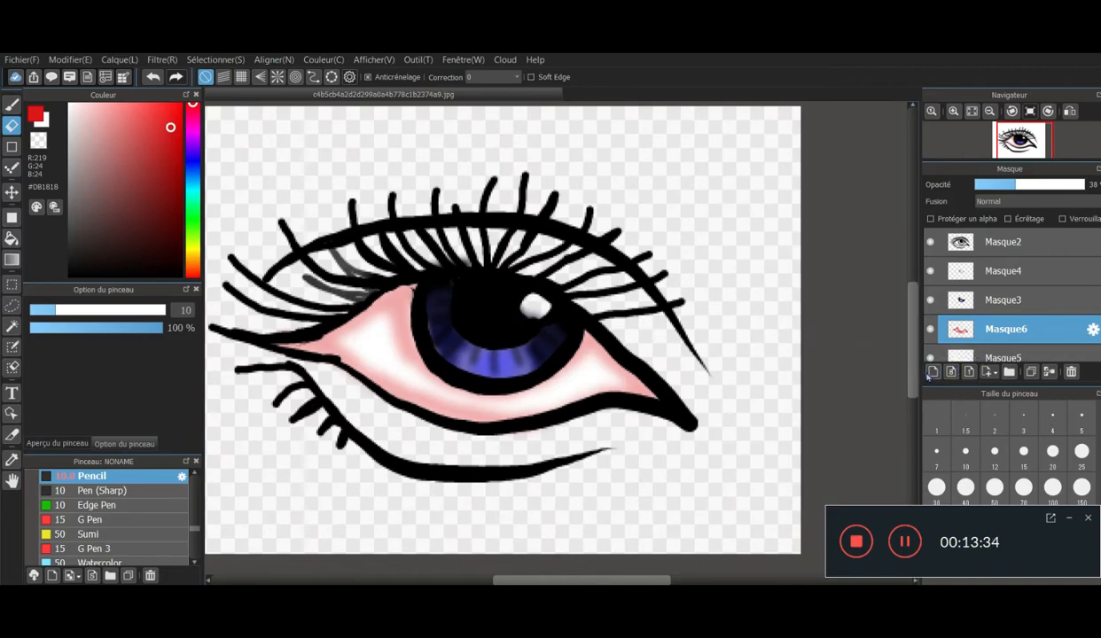
- Add a layer above the red shading and paint #525252 grey shadows along the eye white's edges and corners with the pencil
{"action": "left_click", "coordinate": [933, 373]}
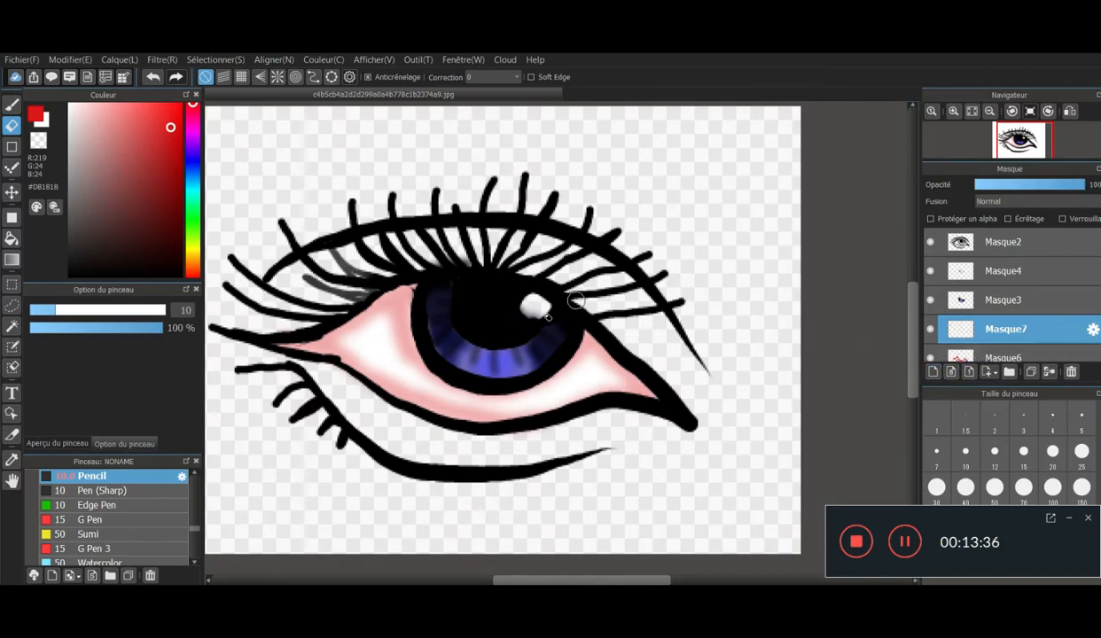
{"action": "scroll", "coordinate": [312, 325], "scroll_direction": "up", "scroll_amount": 1}
{"action": "left_click", "coordinate": [88, 237]}
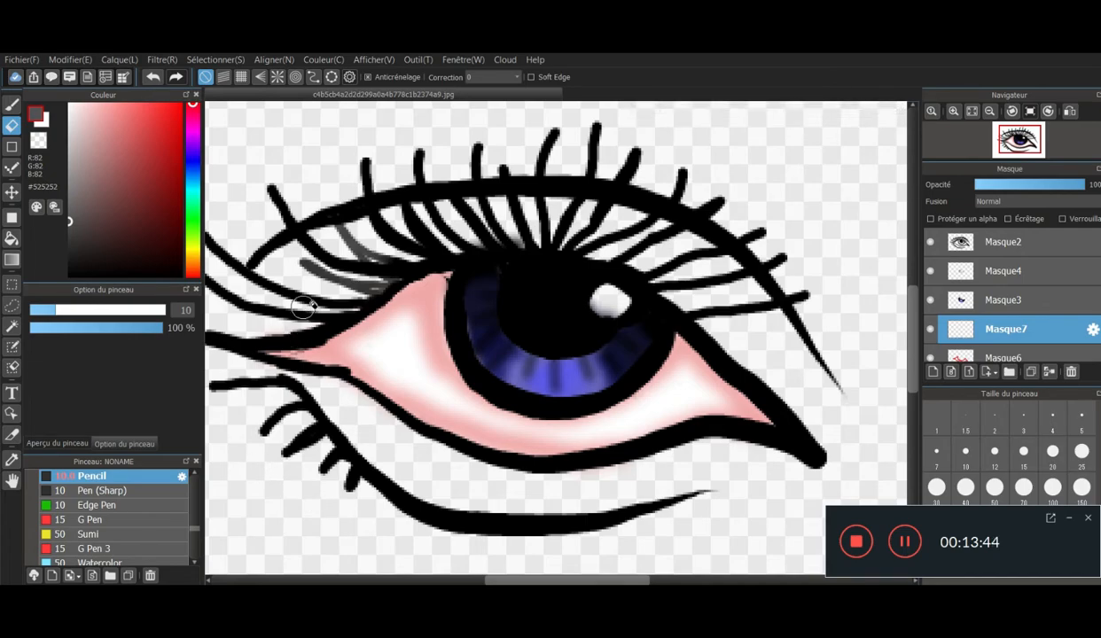
{"action": "key", "text": "b"}
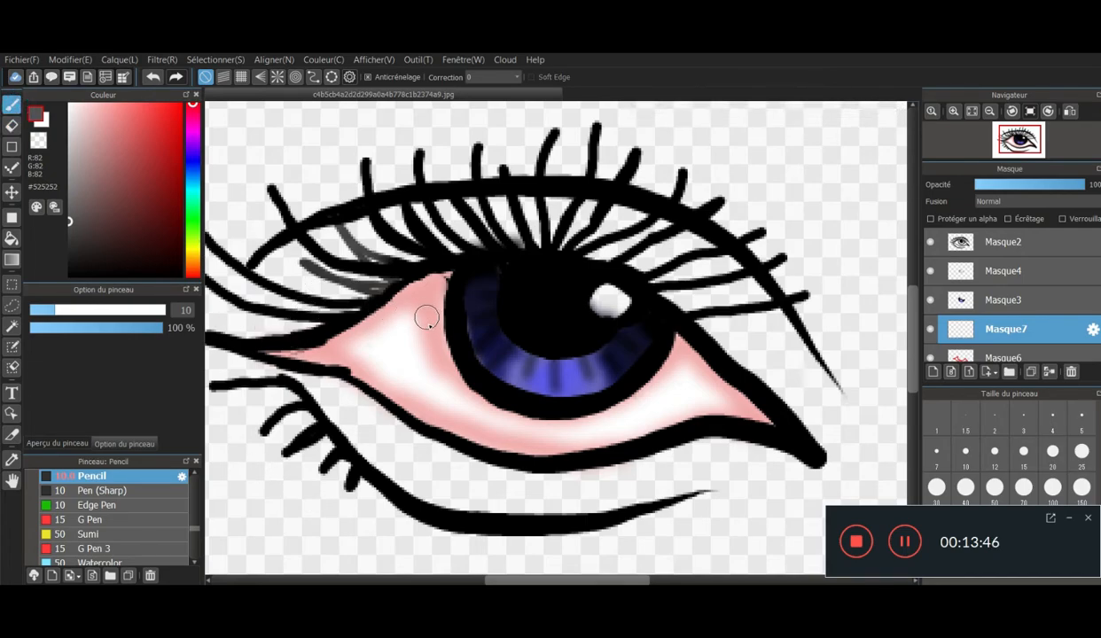
{"action": "mouse_move", "coordinate": [430, 328]}
{"action": "left_mouse_down"}
{"action": "mouse_move", "coordinate": [450, 334]}
{"action": "mouse_move", "coordinate": [448, 280]}
{"action": "mouse_move", "coordinate": [305, 347]}
{"action": "mouse_move", "coordinate": [265, 347]}
{"action": "mouse_move", "coordinate": [280, 336]}
{"action": "left_mouse_up"}
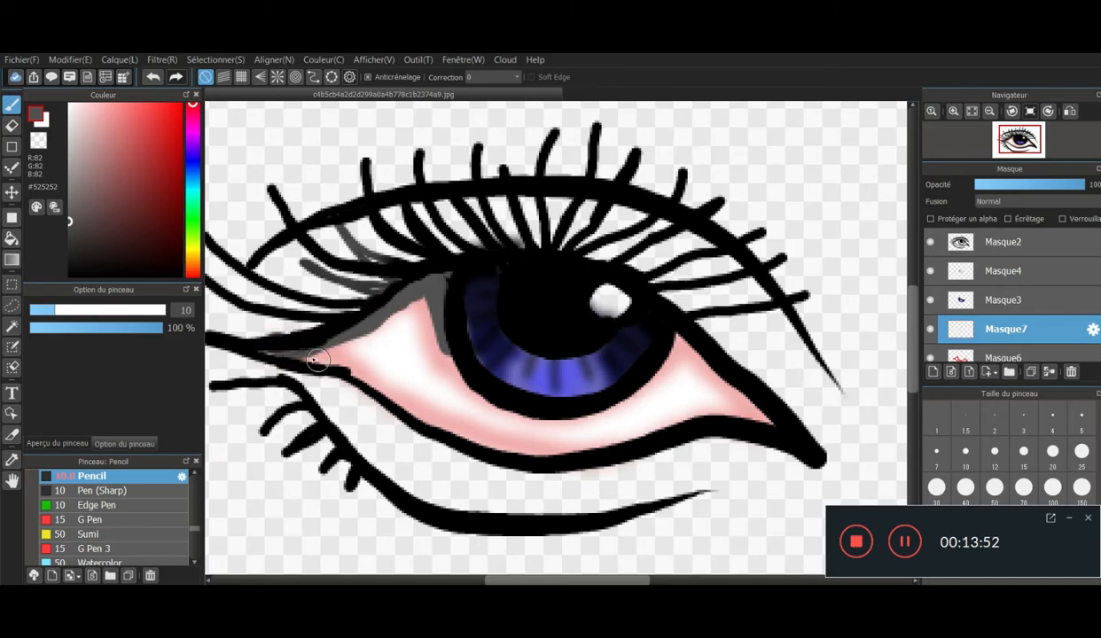
{"action": "left_click", "coordinate": [283, 346]}
{"action": "mouse_move", "coordinate": [342, 365]}
{"action": "left_mouse_down"}
{"action": "mouse_move", "coordinate": [359, 374]}
{"action": "mouse_move", "coordinate": [311, 363]}
{"action": "mouse_move", "coordinate": [384, 387]}
{"action": "mouse_move", "coordinate": [468, 443]}
{"action": "mouse_move", "coordinate": [543, 467]}
{"action": "mouse_move", "coordinate": [705, 421]}
{"action": "mouse_move", "coordinate": [759, 429]}
{"action": "mouse_move", "coordinate": [679, 337]}
{"action": "mouse_move", "coordinate": [609, 398]}
{"action": "mouse_move", "coordinate": [539, 410]}
{"action": "mouse_move", "coordinate": [467, 374]}
{"action": "mouse_move", "coordinate": [443, 330]}
{"action": "mouse_move", "coordinate": [465, 310]}
{"action": "left_mouse_up"}
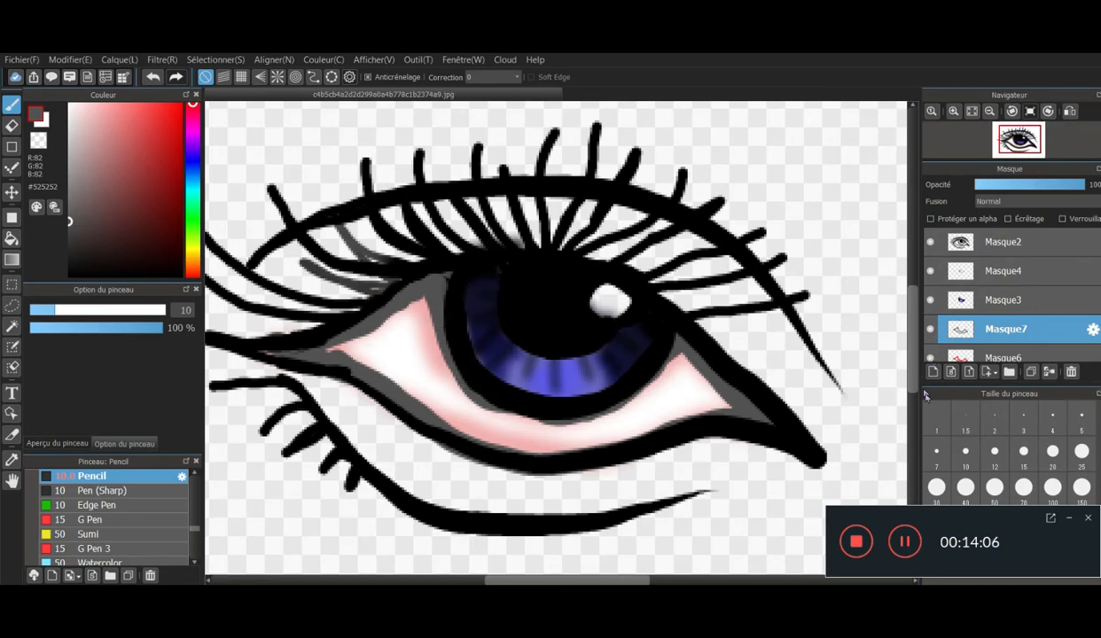
- Soften the grey shadow layer with a Gaussian blur
{"action": "left_click", "coordinate": [172, 58]}
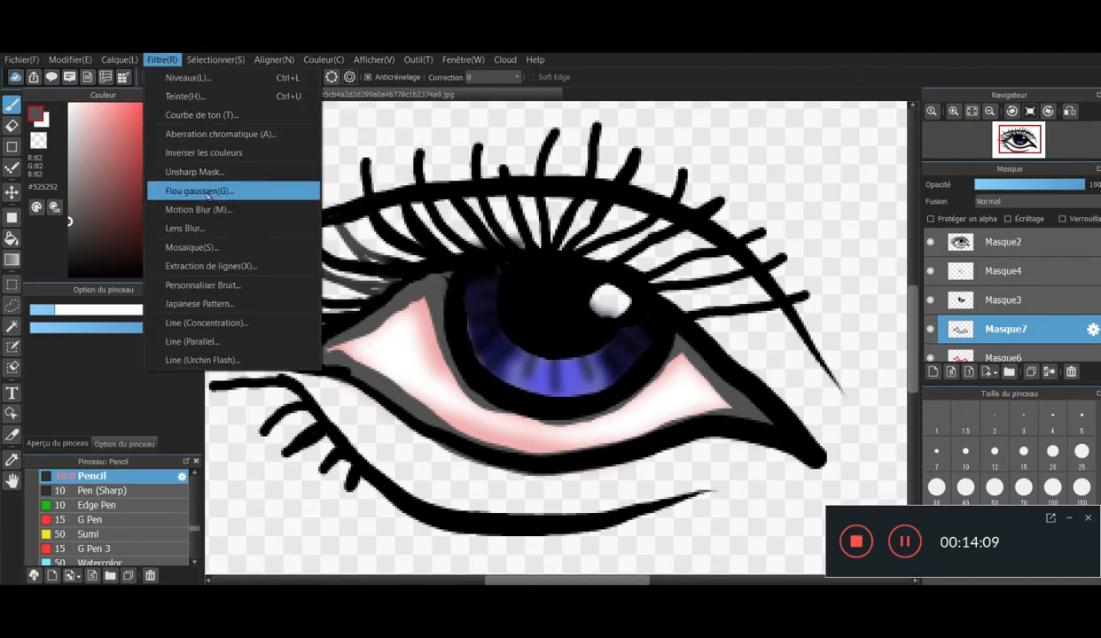
{"action": "left_click", "coordinate": [200, 190]}
{"action": "left_click_drag", "start_coordinate": [337, 164], "coordinate": [255, 105]}
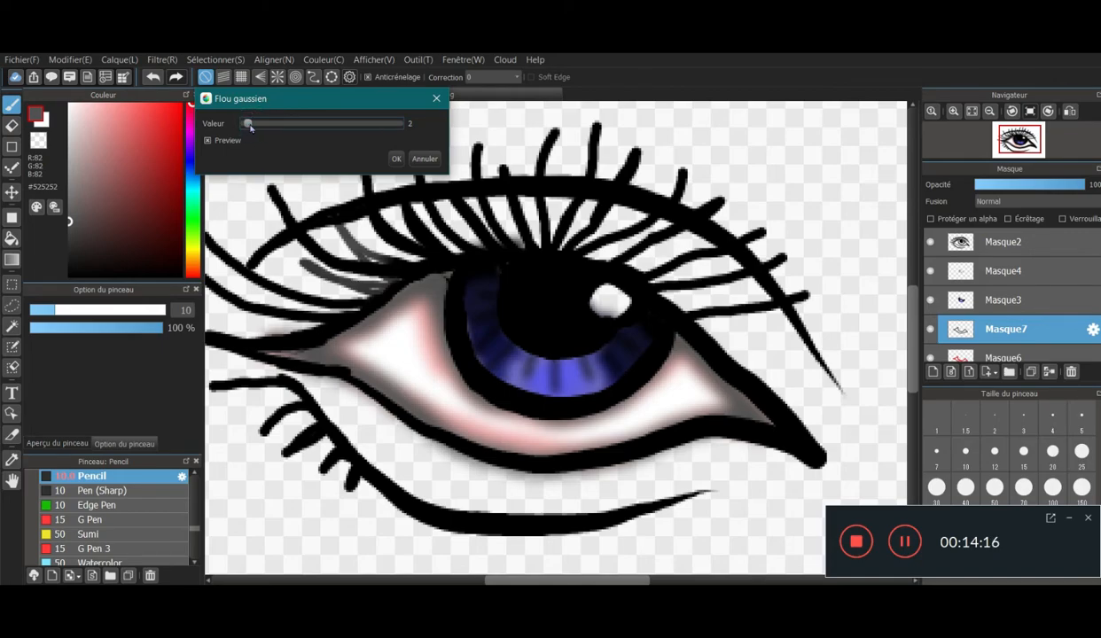
{"action": "left_click_drag", "start_coordinate": [251, 126], "coordinate": [256, 129]}
{"action": "left_click", "coordinate": [396, 159]}
- Add a new layer and move it beneath the white fill layer, at the bottom of the layer stack
{"action": "scroll", "coordinate": [664, 390], "scroll_direction": "down", "scroll_amount": 5}
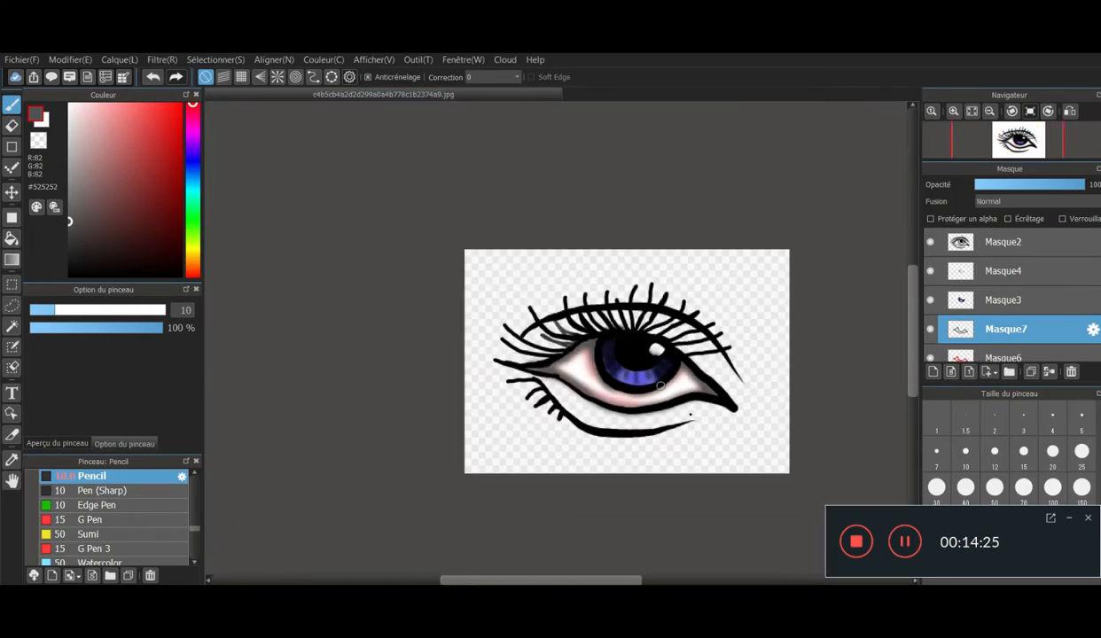
{"action": "scroll", "coordinate": [709, 428], "scroll_direction": "up", "scroll_amount": 2}
{"action": "scroll", "coordinate": [542, 276], "scroll_direction": "up", "scroll_amount": 1}
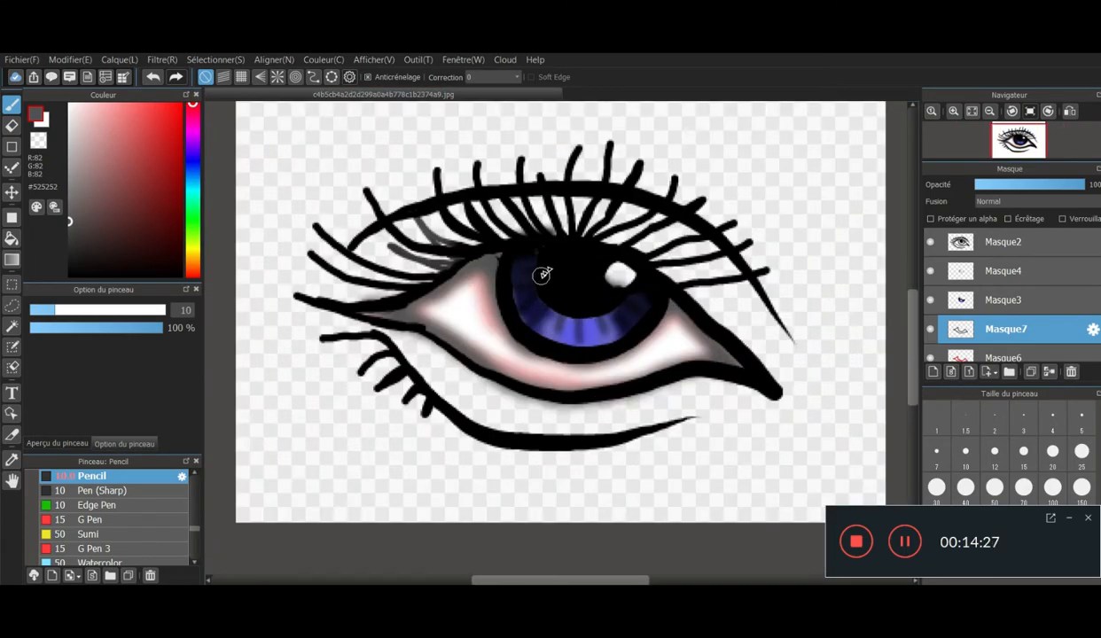
{"action": "scroll", "coordinate": [625, 275], "scroll_direction": "down", "scroll_amount": 4}
{"action": "scroll", "coordinate": [661, 245], "scroll_direction": "up", "scroll_amount": 3}
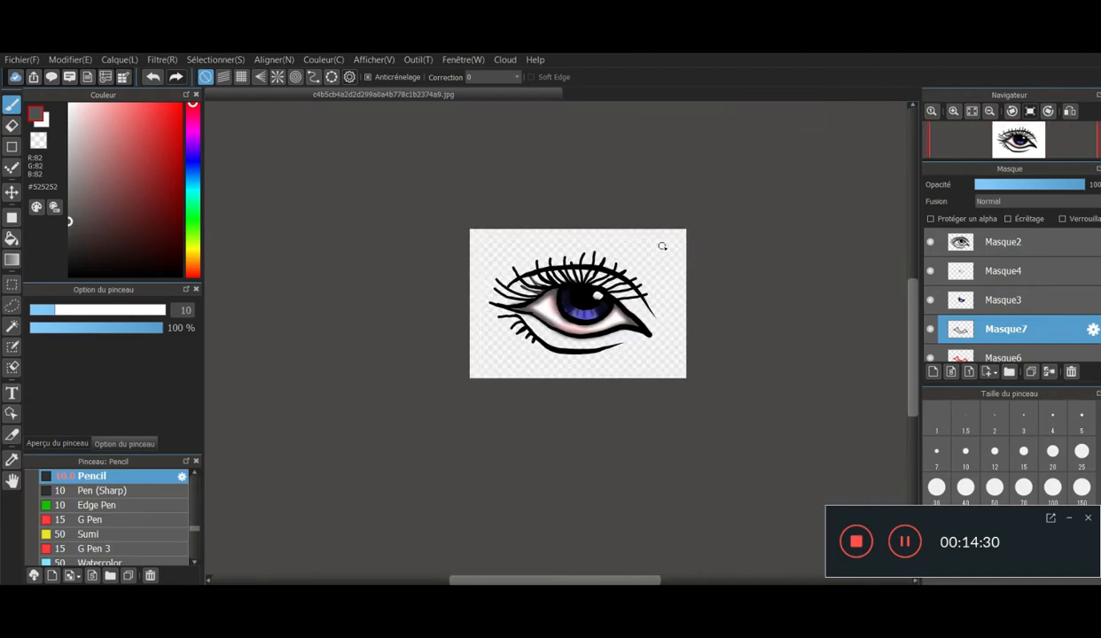
{"action": "scroll", "coordinate": [519, 376], "scroll_direction": "up", "scroll_amount": 1}
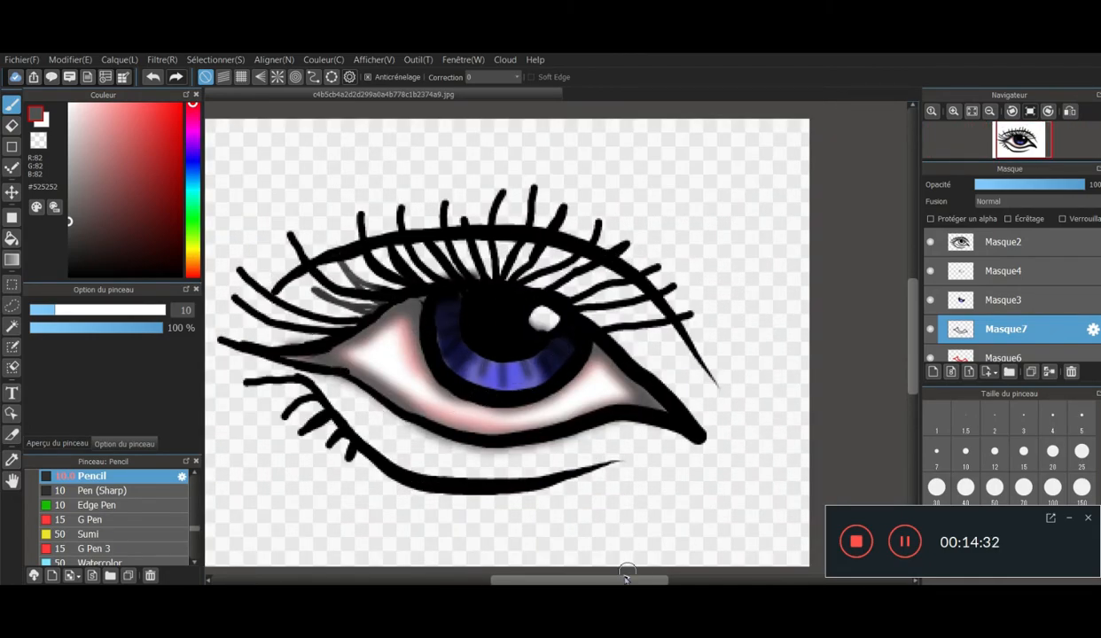
{"action": "left_click_drag", "start_coordinate": [616, 581], "coordinate": [607, 581]}
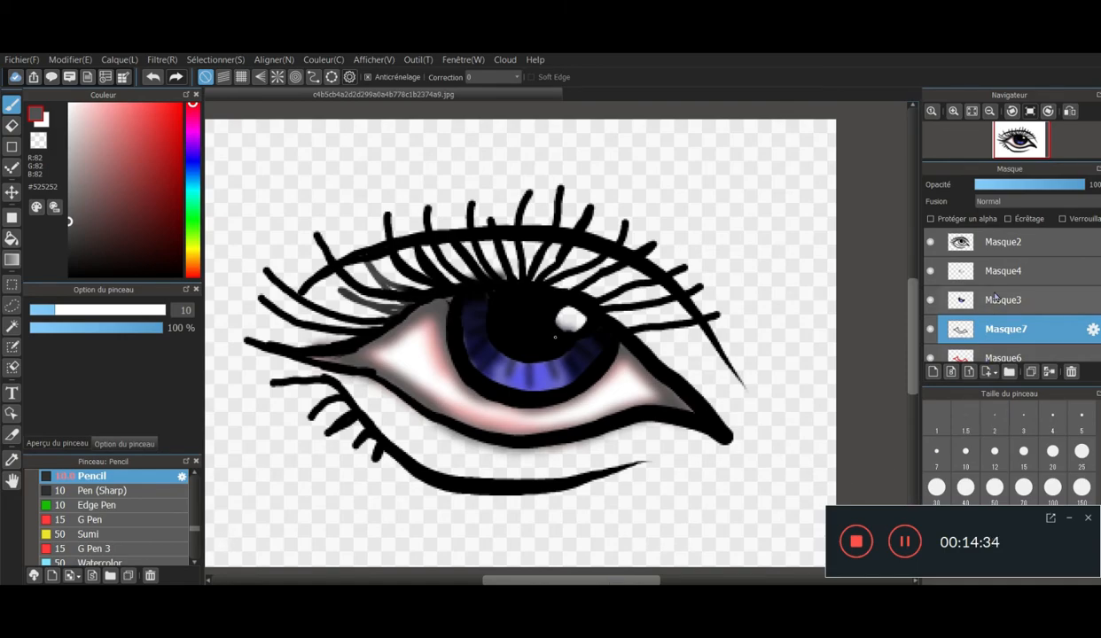
{"action": "scroll", "coordinate": [997, 304], "scroll_direction": "down", "scroll_amount": 1}
{"action": "left_click", "coordinate": [1006, 351]}
{"action": "left_click", "coordinate": [933, 373]}
{"action": "scroll", "coordinate": [945, 303], "scroll_direction": "down", "scroll_amount": 1}
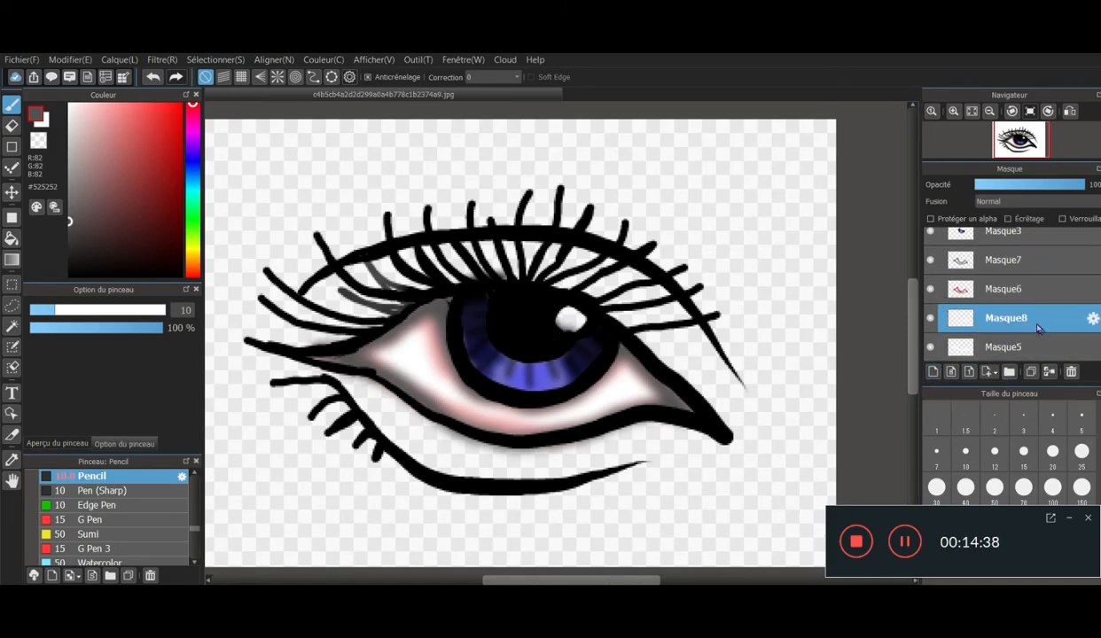
{"action": "left_click_drag", "start_coordinate": [1029, 321], "coordinate": [954, 330]}
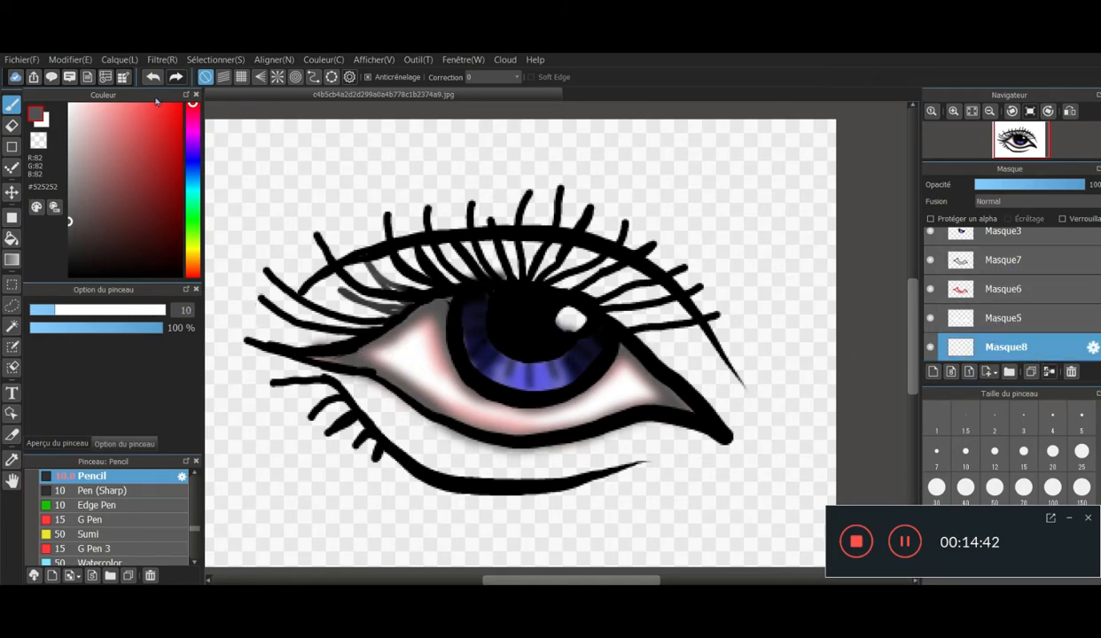
- Paint a rounded skin area in #E5B99A around the whole eye and lashes with the pencil at size 19
{"action": "left_click_drag", "start_coordinate": [197, 137], "coordinate": [193, 265]}
{"action": "left_click", "coordinate": [144, 133]}
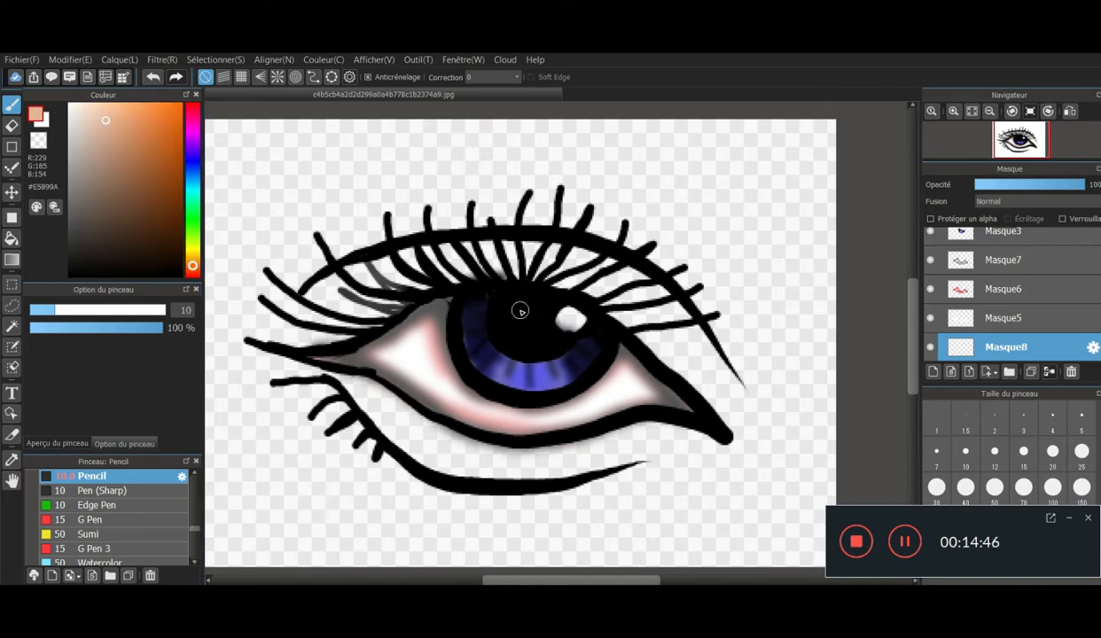
{"action": "left_click", "coordinate": [83, 312]}
{"action": "mouse_move", "coordinate": [377, 282]}
{"action": "left_mouse_down"}
{"action": "mouse_move", "coordinate": [318, 306]}
{"action": "mouse_move", "coordinate": [347, 296]}
{"action": "mouse_move", "coordinate": [295, 327]}
{"action": "mouse_move", "coordinate": [291, 349]}
{"action": "mouse_move", "coordinate": [278, 342]}
{"action": "mouse_move", "coordinate": [314, 401]}
{"action": "mouse_move", "coordinate": [364, 380]}
{"action": "mouse_move", "coordinate": [354, 397]}
{"action": "mouse_move", "coordinate": [333, 398]}
{"action": "mouse_move", "coordinate": [346, 421]}
{"action": "mouse_move", "coordinate": [309, 412]}
{"action": "mouse_move", "coordinate": [377, 465]}
{"action": "mouse_move", "coordinate": [294, 395]}
{"action": "mouse_move", "coordinate": [280, 352]}
{"action": "mouse_move", "coordinate": [294, 321]}
{"action": "mouse_move", "coordinate": [341, 279]}
{"action": "mouse_move", "coordinate": [369, 273]}
{"action": "mouse_move", "coordinate": [373, 255]}
{"action": "mouse_move", "coordinate": [410, 265]}
{"action": "mouse_move", "coordinate": [414, 286]}
{"action": "mouse_move", "coordinate": [442, 267]}
{"action": "mouse_move", "coordinate": [569, 238]}
{"action": "mouse_move", "coordinate": [604, 296]}
{"action": "mouse_move", "coordinate": [667, 312]}
{"action": "mouse_move", "coordinate": [645, 304]}
{"action": "mouse_move", "coordinate": [646, 327]}
{"action": "mouse_move", "coordinate": [708, 352]}
{"action": "mouse_move", "coordinate": [711, 343]}
{"action": "mouse_move", "coordinate": [719, 391]}
{"action": "mouse_move", "coordinate": [744, 427]}
{"action": "mouse_move", "coordinate": [737, 413]}
{"action": "mouse_move", "coordinate": [727, 448]}
{"action": "mouse_move", "coordinate": [656, 437]}
{"action": "mouse_move", "coordinate": [502, 474]}
{"action": "mouse_move", "coordinate": [426, 443]}
{"action": "mouse_move", "coordinate": [462, 444]}
{"action": "mouse_move", "coordinate": [448, 463]}
{"action": "mouse_move", "coordinate": [390, 486]}
{"action": "mouse_move", "coordinate": [702, 464]}
{"action": "mouse_move", "coordinate": [736, 365]}
{"action": "mouse_move", "coordinate": [705, 301]}
{"action": "mouse_move", "coordinate": [670, 261]}
{"action": "mouse_move", "coordinate": [608, 227]}
{"action": "mouse_move", "coordinate": [523, 201]}
{"action": "mouse_move", "coordinate": [395, 197]}
{"action": "mouse_move", "coordinate": [324, 229]}
{"action": "mouse_move", "coordinate": [287, 263]}
{"action": "mouse_move", "coordinate": [264, 372]}
{"action": "mouse_move", "coordinate": [323, 439]}
{"action": "mouse_move", "coordinate": [428, 499]}
{"action": "mouse_move", "coordinate": [504, 501]}
{"action": "mouse_move", "coordinate": [716, 461]}
{"action": "mouse_move", "coordinate": [750, 424]}
{"action": "mouse_move", "coordinate": [741, 359]}
{"action": "mouse_move", "coordinate": [696, 255]}
{"action": "mouse_move", "coordinate": [633, 206]}
{"action": "mouse_move", "coordinate": [472, 188]}
{"action": "mouse_move", "coordinate": [303, 242]}
{"action": "mouse_move", "coordinate": [263, 288]}
{"action": "mouse_move", "coordinate": [244, 350]}
{"action": "mouse_move", "coordinate": [329, 463]}
{"action": "mouse_move", "coordinate": [410, 502]}
{"action": "mouse_move", "coordinate": [500, 506]}
{"action": "left_mouse_up"}
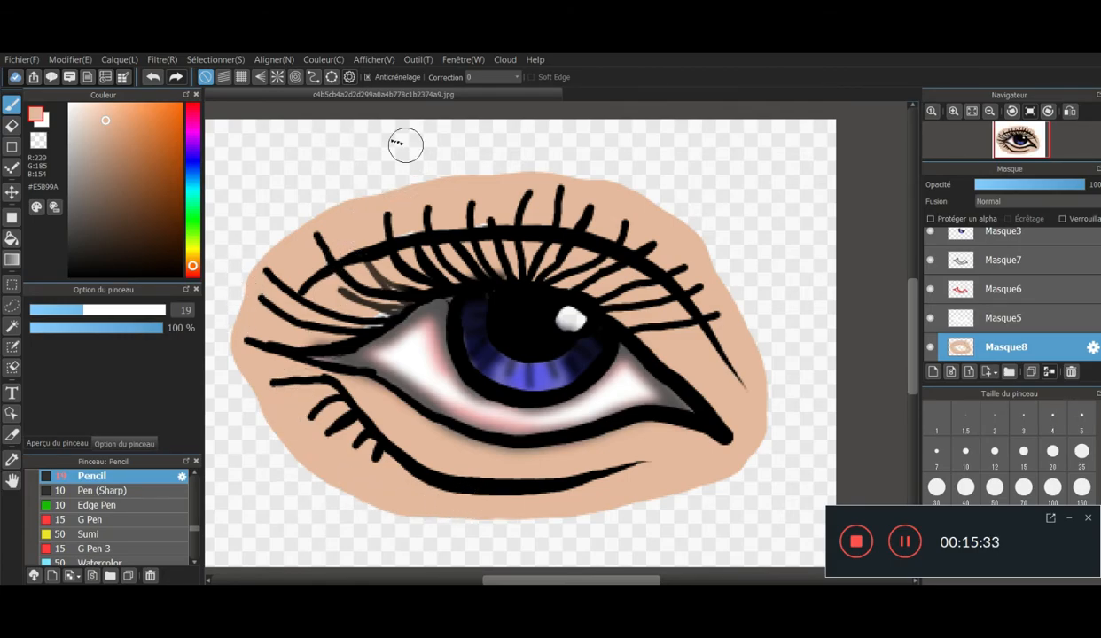
{"action": "left_click", "coordinate": [162, 60]}
{"action": "left_click", "coordinate": [217, 191]}
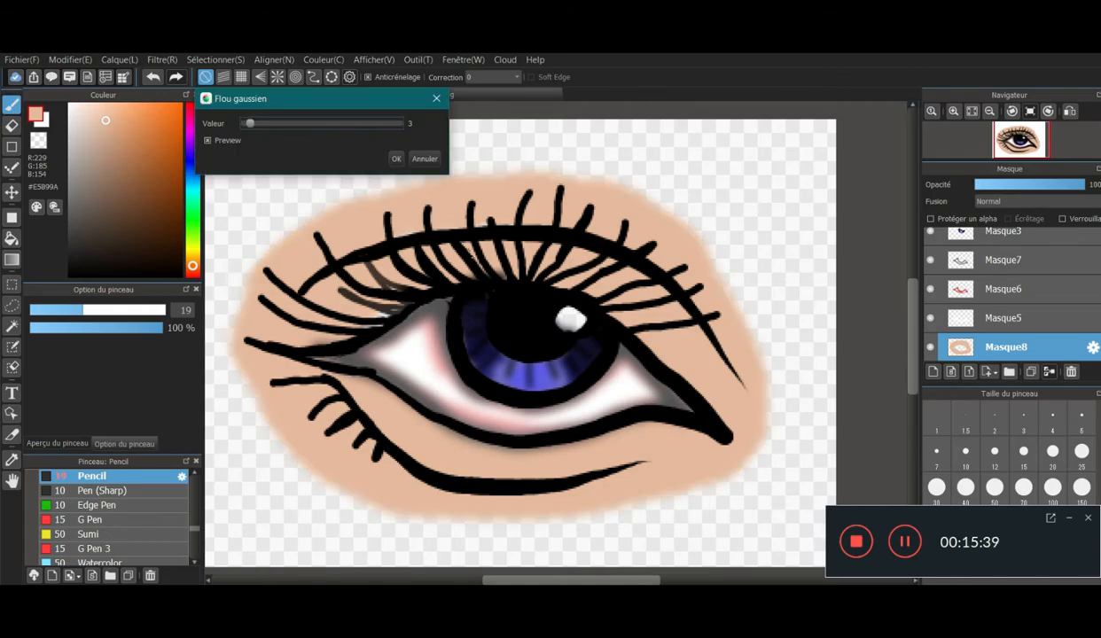
{"action": "left_click", "coordinate": [425, 158]}
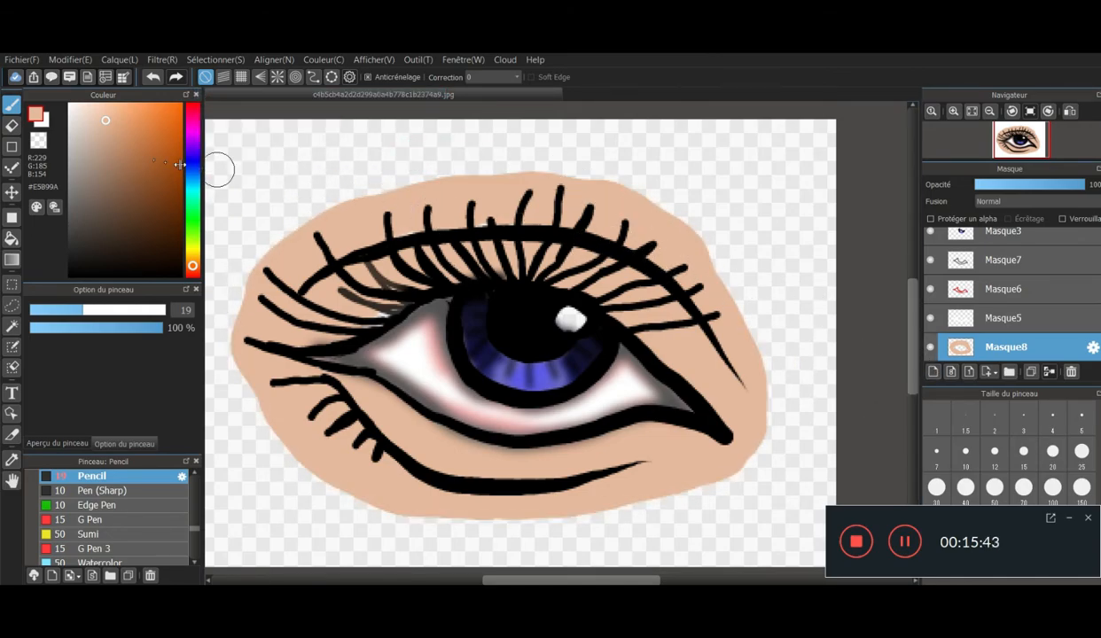
- Sample the skin tone from the drawing and darken it to the brown #59473C as brush colour
{"action": "left_click", "coordinate": [127, 149]}
{"action": "left_click", "coordinate": [35, 207]}
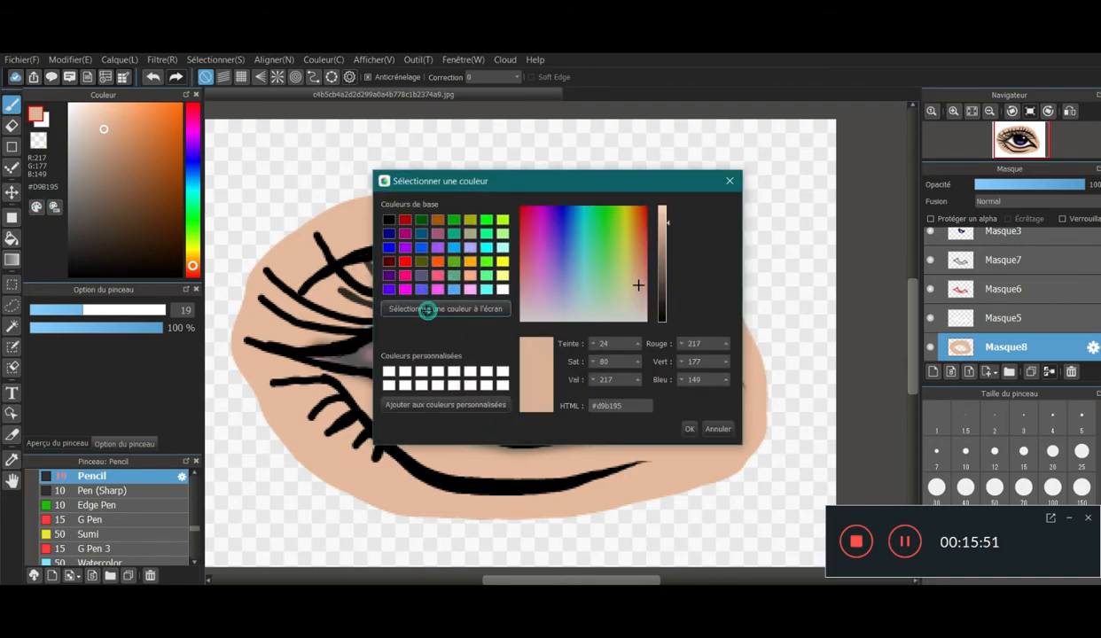
{"action": "left_click", "coordinate": [418, 307]}
{"action": "left_click", "coordinate": [348, 226]}
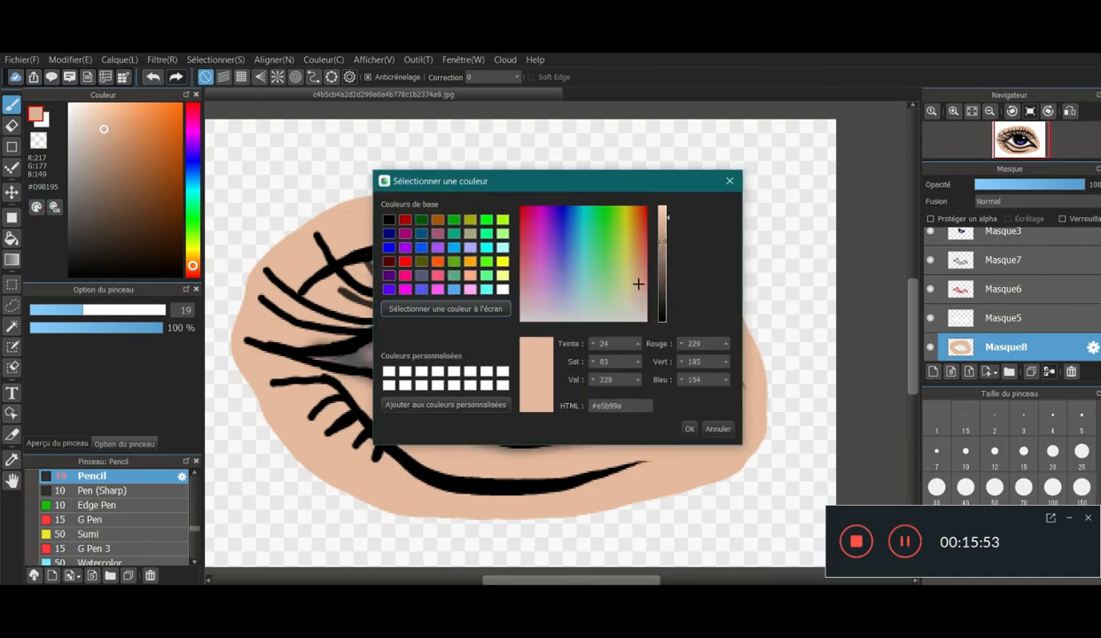
{"action": "left_click", "coordinate": [663, 247]}
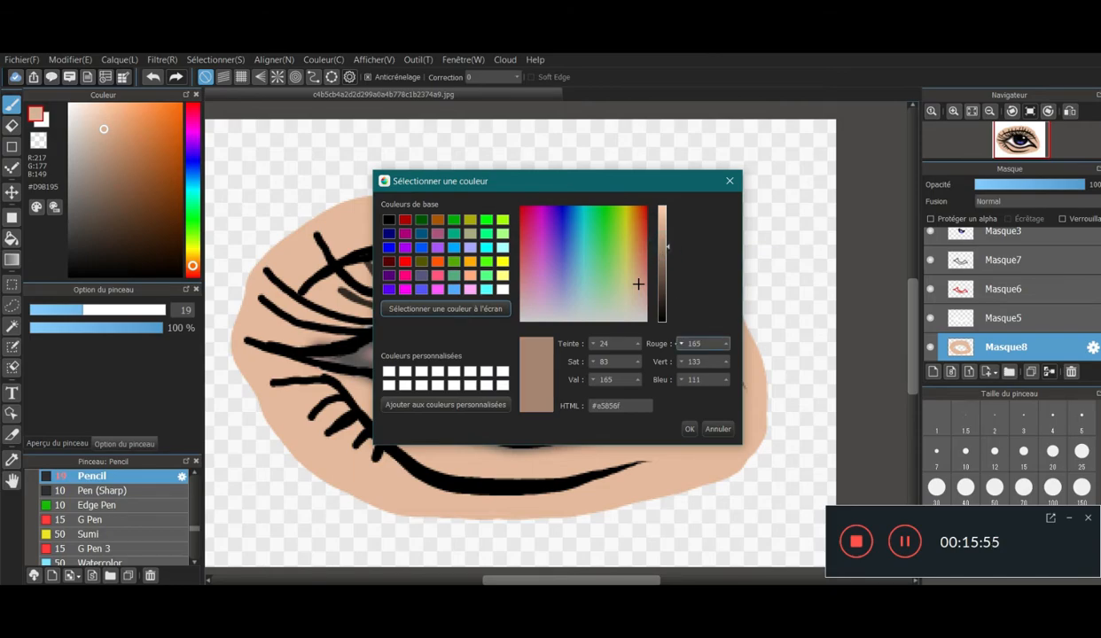
{"action": "left_click", "coordinate": [663, 282]}
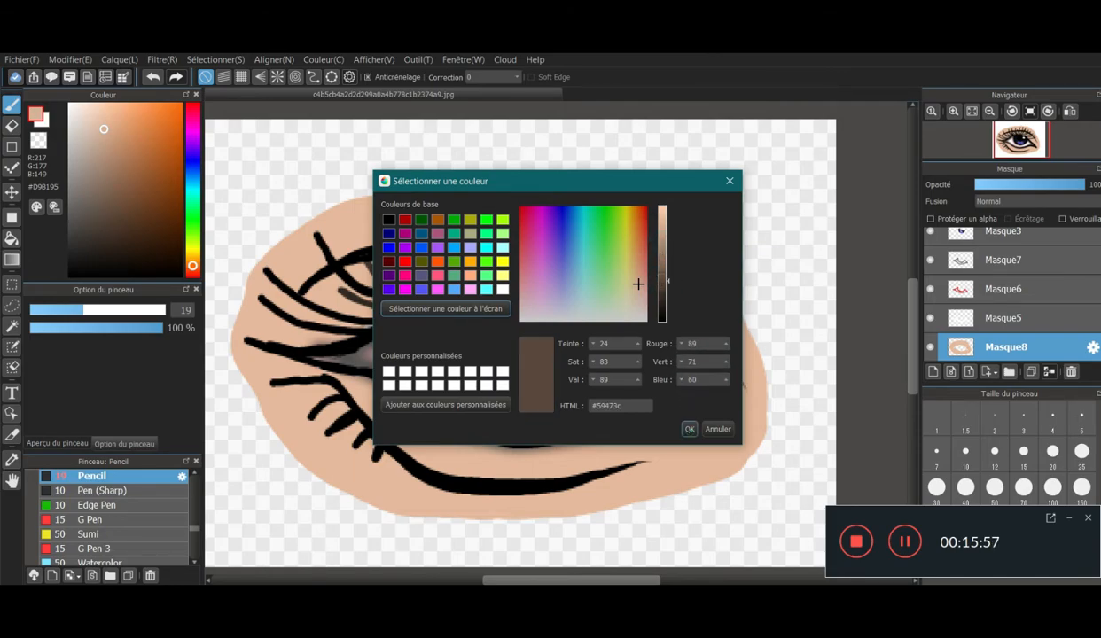
{"action": "left_click", "coordinate": [690, 429]}
- Paint #59473C brown shadows along the upper eyelid crease and the lower lid line with the size 19 pencil
{"action": "mouse_move", "coordinate": [358, 274]}
{"action": "left_mouse_down"}
{"action": "mouse_move", "coordinate": [411, 272]}
{"action": "mouse_move", "coordinate": [371, 299]}
{"action": "mouse_move", "coordinate": [523, 240]}
{"action": "mouse_move", "coordinate": [550, 252]}
{"action": "mouse_move", "coordinate": [527, 261]}
{"action": "mouse_move", "coordinate": [659, 295]}
{"action": "left_mouse_up"}
{"action": "mouse_move", "coordinate": [343, 287]}
{"action": "left_mouse_down"}
{"action": "mouse_move", "coordinate": [306, 296]}
{"action": "mouse_move", "coordinate": [332, 302]}
{"action": "mouse_move", "coordinate": [399, 250]}
{"action": "mouse_move", "coordinate": [479, 238]}
{"action": "mouse_move", "coordinate": [572, 246]}
{"action": "mouse_move", "coordinate": [631, 276]}
{"action": "mouse_move", "coordinate": [732, 373]}
{"action": "mouse_move", "coordinate": [709, 366]}
{"action": "left_mouse_up"}
{"action": "left_click", "coordinate": [156, 77]}
{"action": "mouse_move", "coordinate": [646, 456]}
{"action": "left_mouse_down"}
{"action": "mouse_move", "coordinate": [511, 489]}
{"action": "mouse_move", "coordinate": [448, 484]}
{"action": "mouse_move", "coordinate": [385, 448]}
{"action": "mouse_move", "coordinate": [308, 386]}
{"action": "mouse_move", "coordinate": [287, 330]}
{"action": "mouse_move", "coordinate": [337, 287]}
{"action": "mouse_move", "coordinate": [390, 259]}
{"action": "left_mouse_up"}
{"action": "left_click_drag", "start_coordinate": [514, 341], "coordinate": [475, 329]}
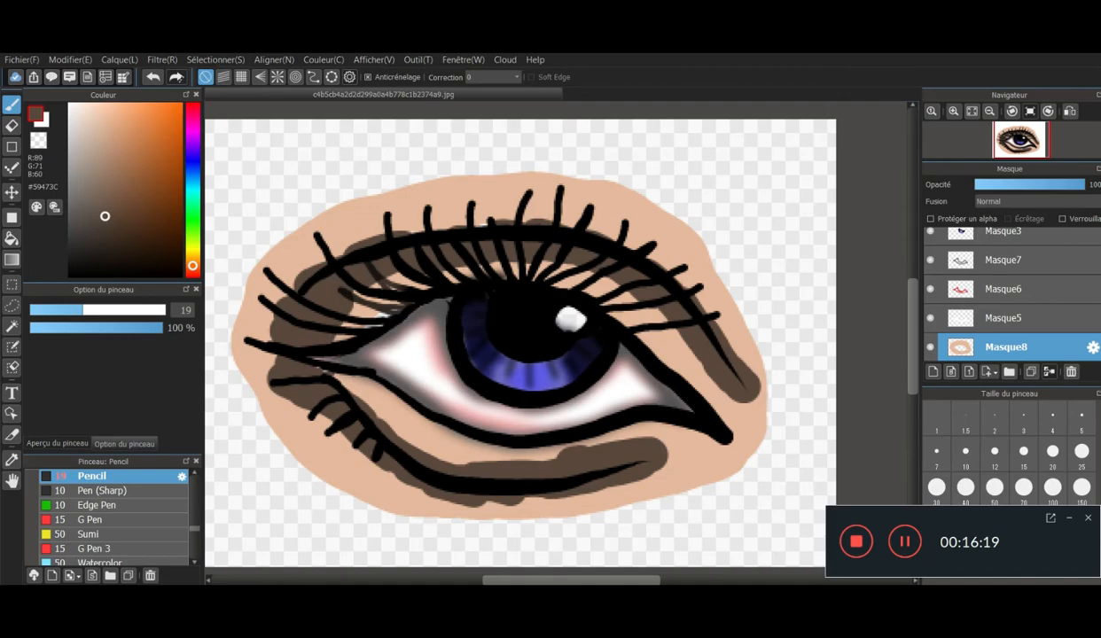
{"action": "left_click", "coordinate": [155, 78]}
{"action": "mouse_move", "coordinate": [333, 393]}
{"action": "left_mouse_down"}
{"action": "mouse_move", "coordinate": [265, 383]}
{"action": "mouse_move", "coordinate": [356, 403]}
{"action": "mouse_move", "coordinate": [417, 454]}
{"action": "mouse_move", "coordinate": [493, 476]}
{"action": "mouse_move", "coordinate": [554, 480]}
{"action": "mouse_move", "coordinate": [649, 455]}
{"action": "left_mouse_up"}
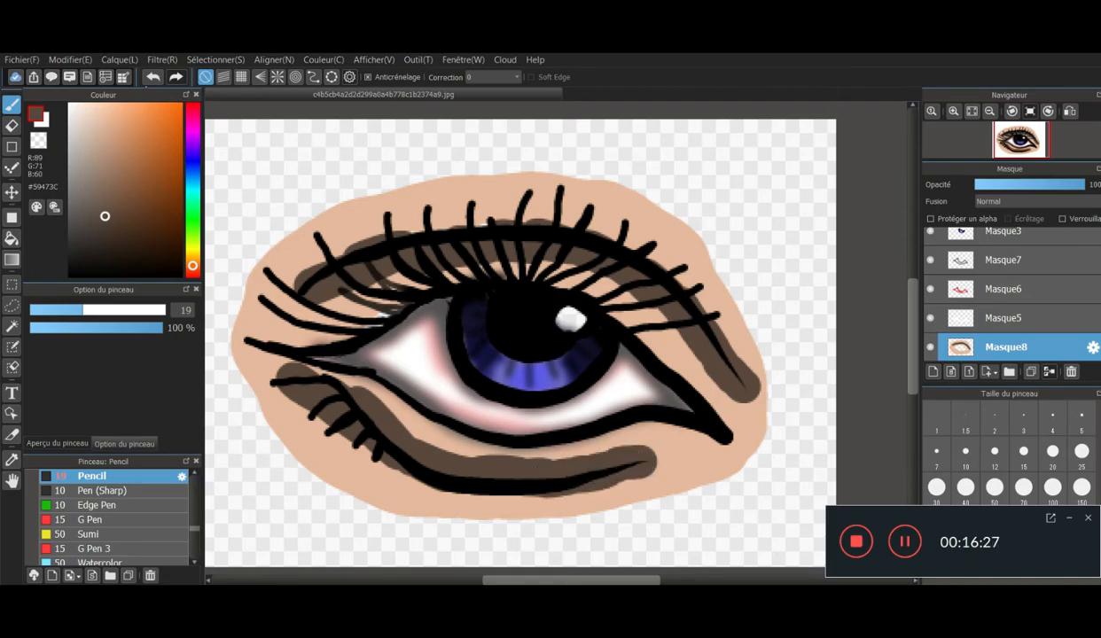
{"action": "mouse_move", "coordinate": [134, 179]}
{"action": "left_mouse_down"}
{"action": "mouse_move", "coordinate": [136, 159]}
{"action": "mouse_move", "coordinate": [93, 155]}
{"action": "mouse_move", "coordinate": [86, 116]}
{"action": "left_mouse_up"}
{"action": "left_click", "coordinate": [95, 129]}
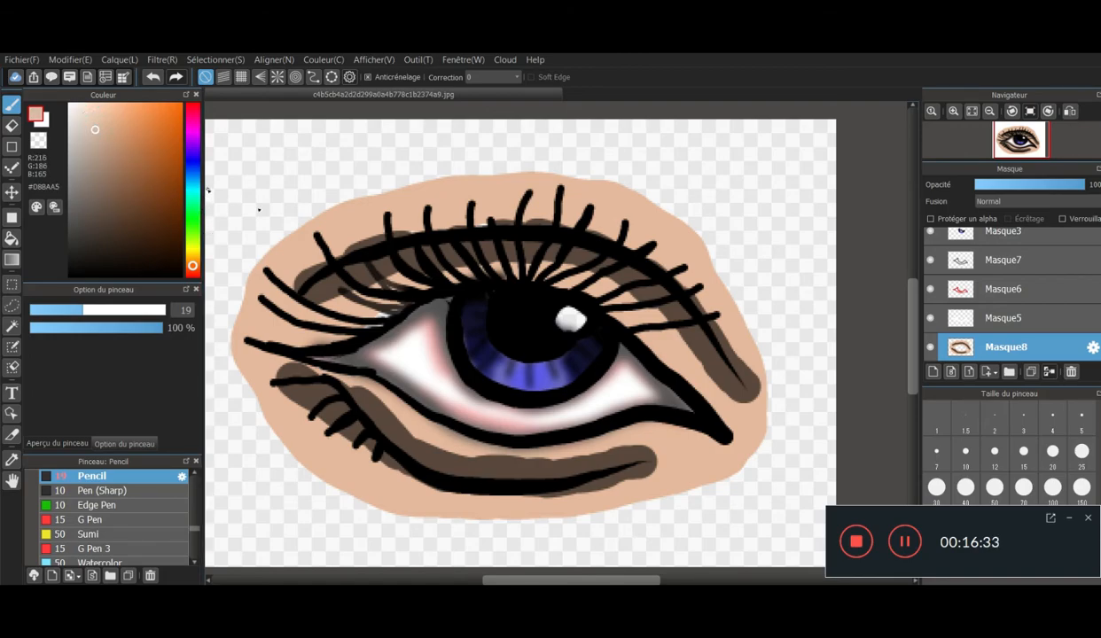
{"action": "left_click_drag", "start_coordinate": [245, 256], "coordinate": [453, 171]}
{"action": "left_click", "coordinate": [152, 76]}
- Paint a pale #EDDBCF band along the skin's outer edge, over the upper side and around the lower left
{"action": "left_click", "coordinate": [81, 115]}
{"action": "mouse_move", "coordinate": [257, 255]}
{"action": "left_mouse_down"}
{"action": "mouse_move", "coordinate": [317, 216]}
{"action": "mouse_move", "coordinate": [427, 185]}
{"action": "mouse_move", "coordinate": [620, 197]}
{"action": "mouse_move", "coordinate": [698, 246]}
{"action": "mouse_move", "coordinate": [750, 327]}
{"action": "left_mouse_up"}
{"action": "mouse_move", "coordinate": [216, 401]}
{"action": "left_mouse_down"}
{"action": "mouse_move", "coordinate": [245, 393]}
{"action": "mouse_move", "coordinate": [233, 332]}
{"action": "mouse_move", "coordinate": [242, 284]}
{"action": "mouse_move", "coordinate": [230, 324]}
{"action": "mouse_move", "coordinate": [270, 438]}
{"action": "mouse_move", "coordinate": [363, 504]}
{"action": "mouse_move", "coordinate": [417, 525]}
{"action": "left_mouse_up"}
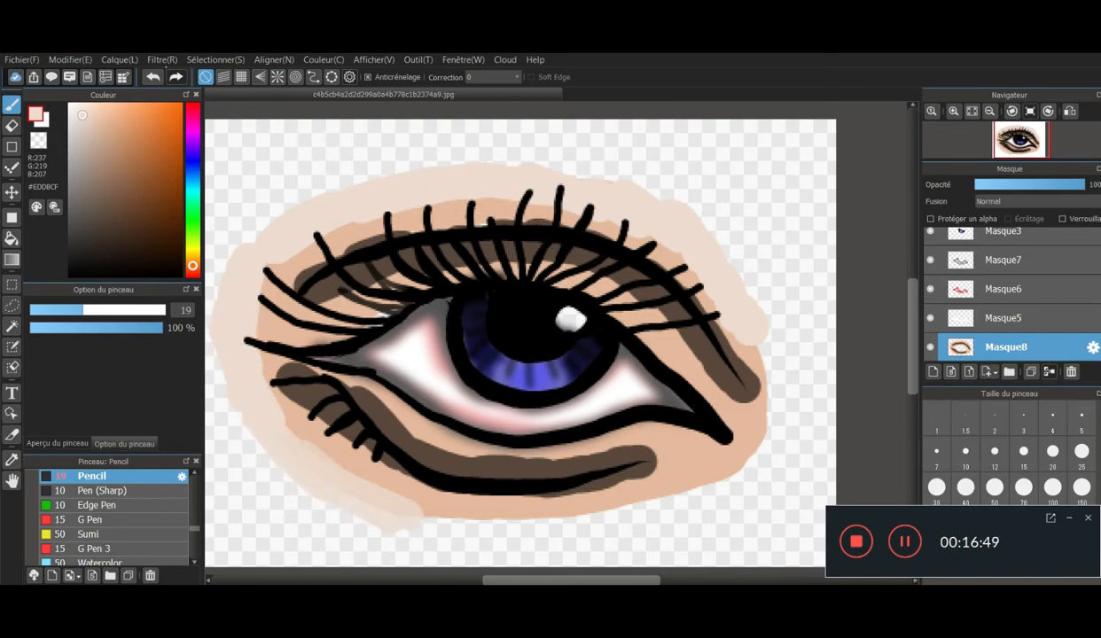
- Apply a Gaussian blur with value 5 to the skin layer
{"action": "left_click", "coordinate": [162, 59]}
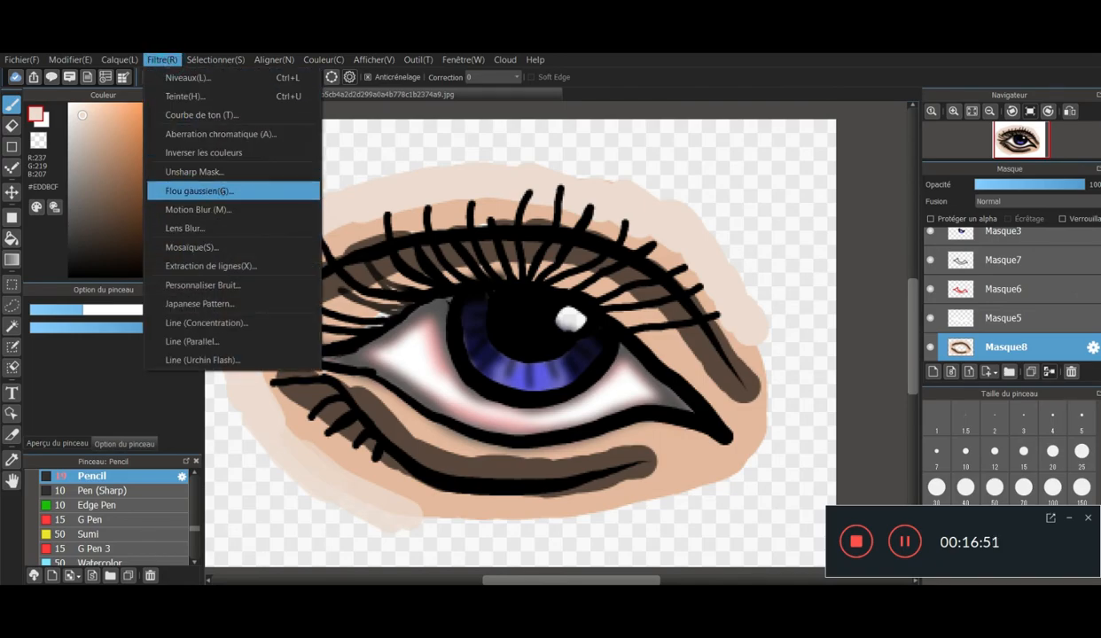
{"action": "left_click", "coordinate": [223, 193]}
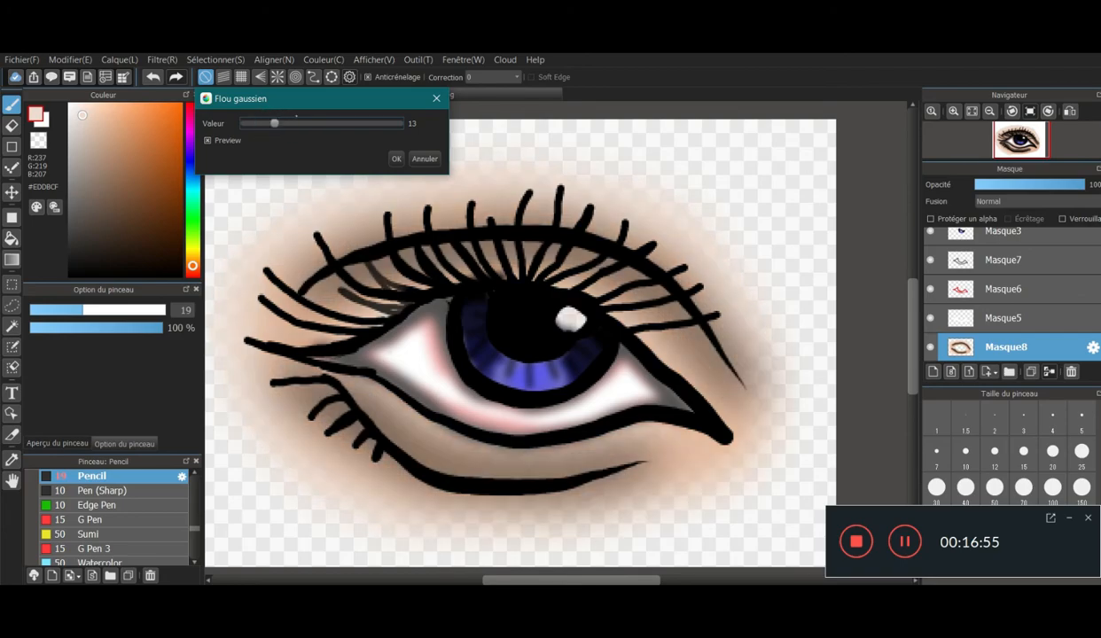
{"action": "left_click", "coordinate": [266, 125]}
{"action": "left_click", "coordinate": [265, 122]}
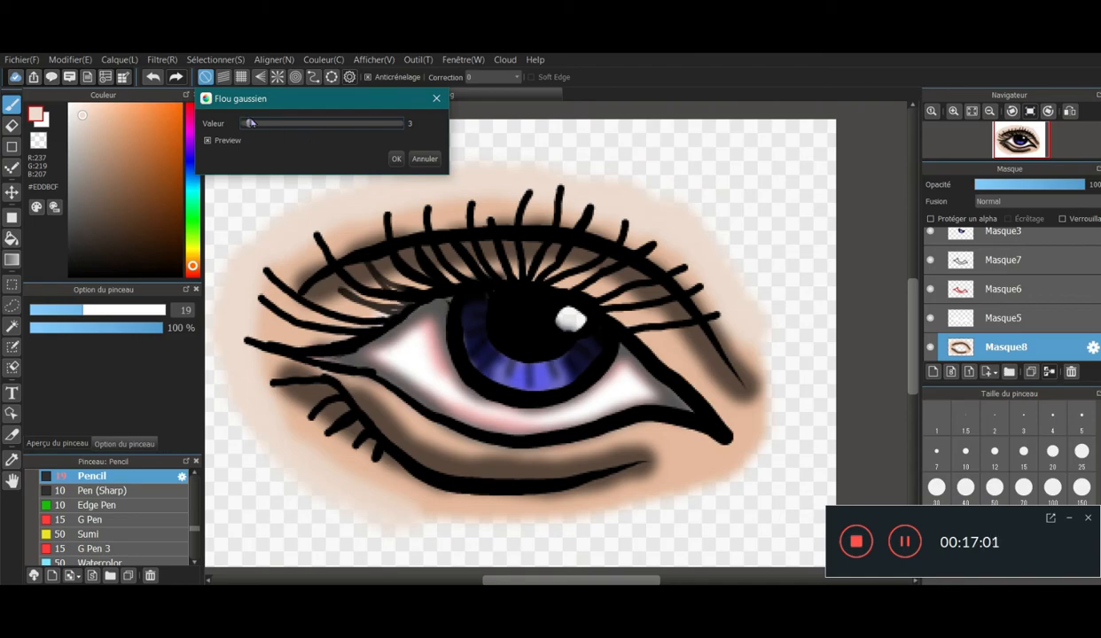
{"action": "left_click_drag", "start_coordinate": [252, 130], "coordinate": [258, 130]}
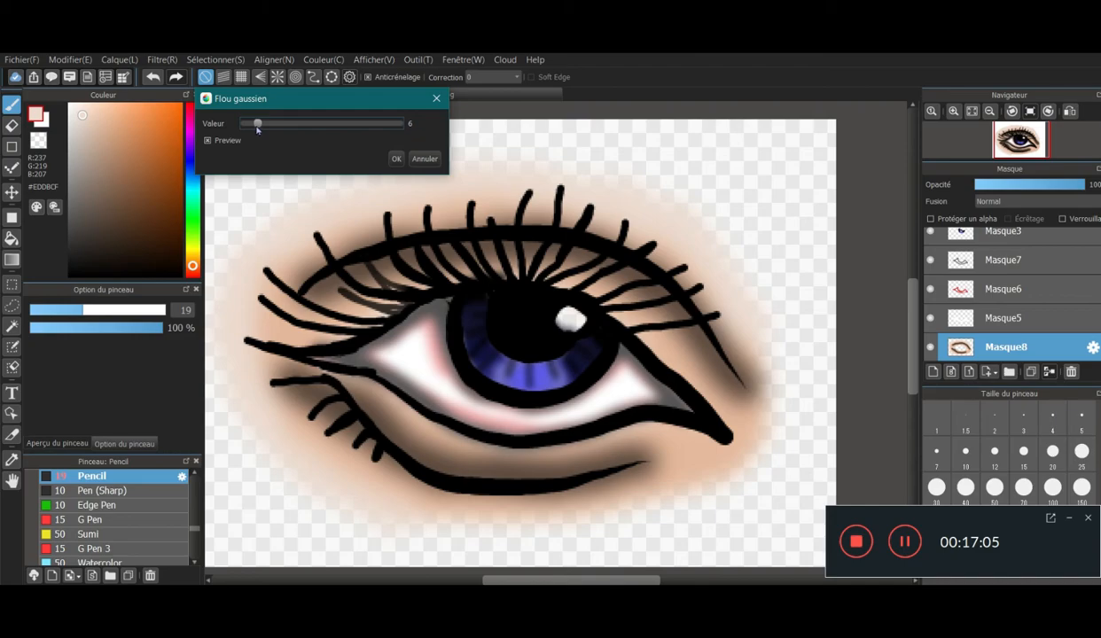
{"action": "left_click_drag", "start_coordinate": [258, 126], "coordinate": [255, 124]}
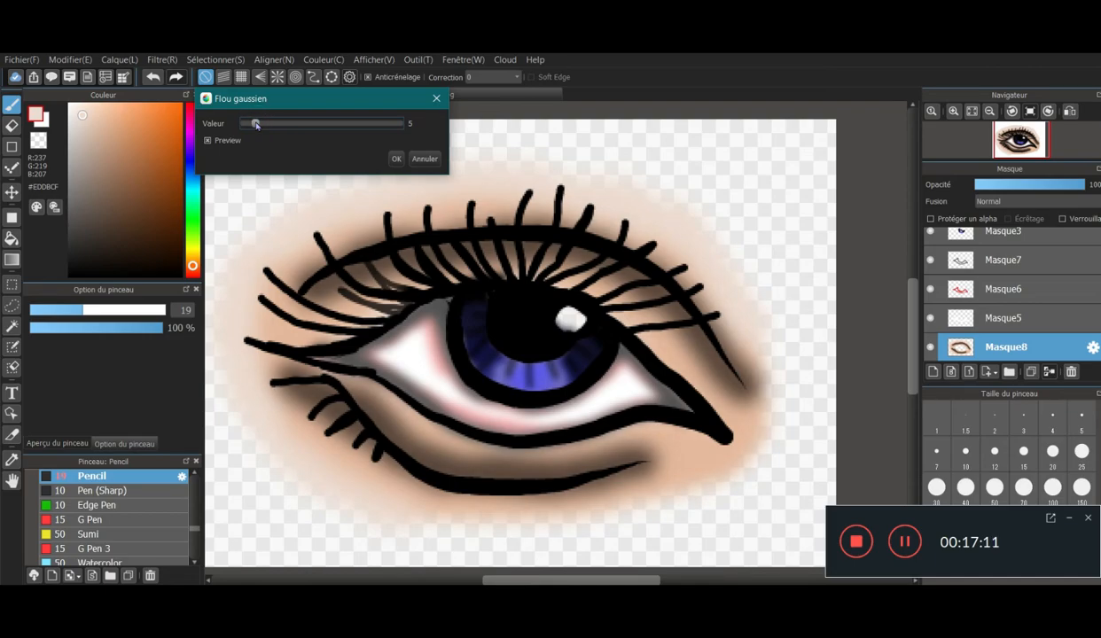
{"action": "left_click", "coordinate": [397, 159]}
{"action": "scroll", "coordinate": [515, 233], "scroll_direction": "down", "scroll_amount": 4}
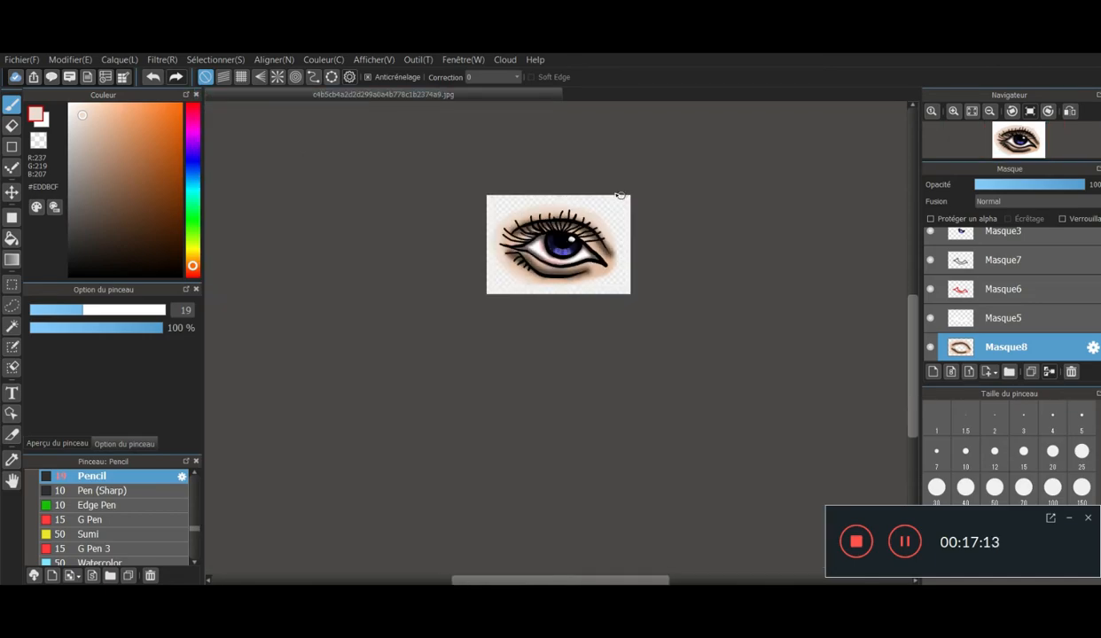
{"action": "scroll", "coordinate": [558, 321], "scroll_direction": "up", "scroll_amount": 2}
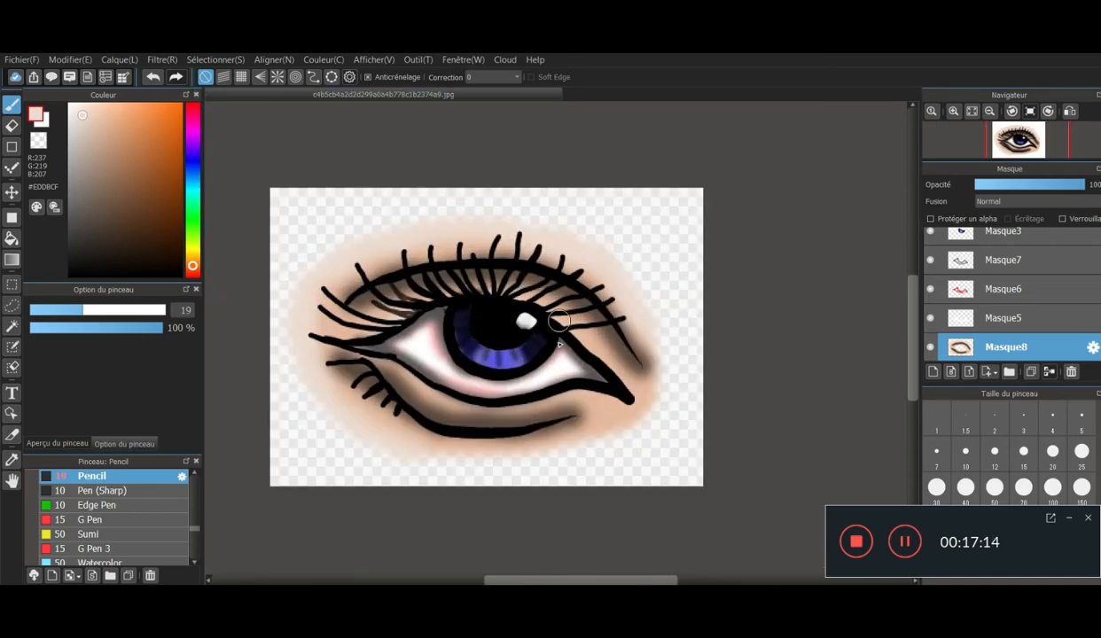
- Add a new layer beneath the blurred skin layer and set the brush colour to the sampled skin tone #E5B99A
{"action": "left_click", "coordinate": [933, 372]}
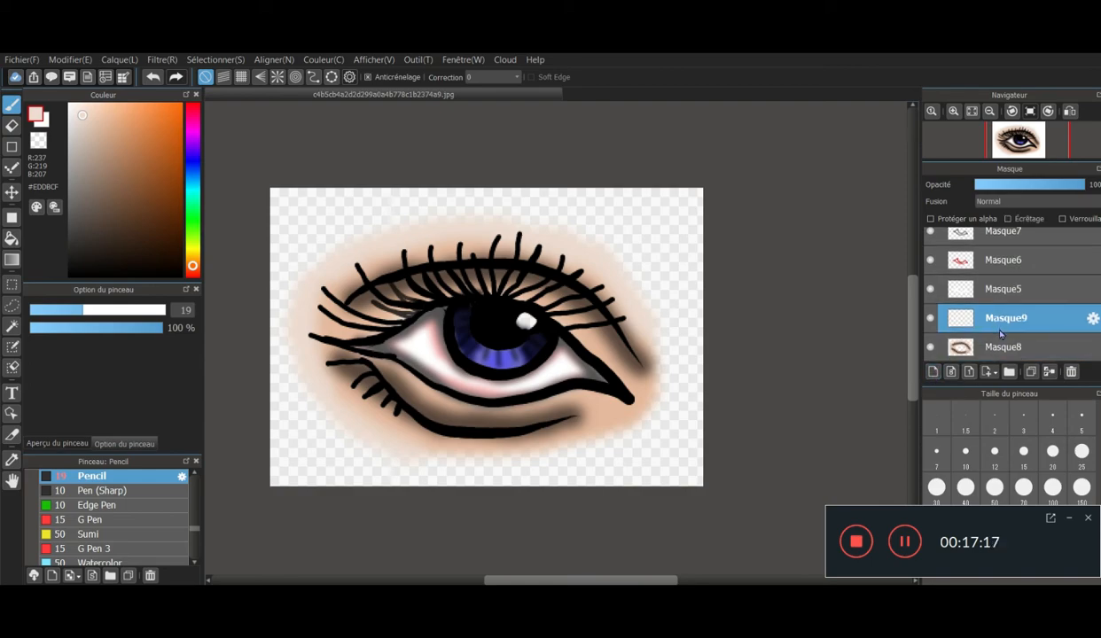
{"action": "left_click_drag", "start_coordinate": [1002, 346], "coordinate": [975, 351]}
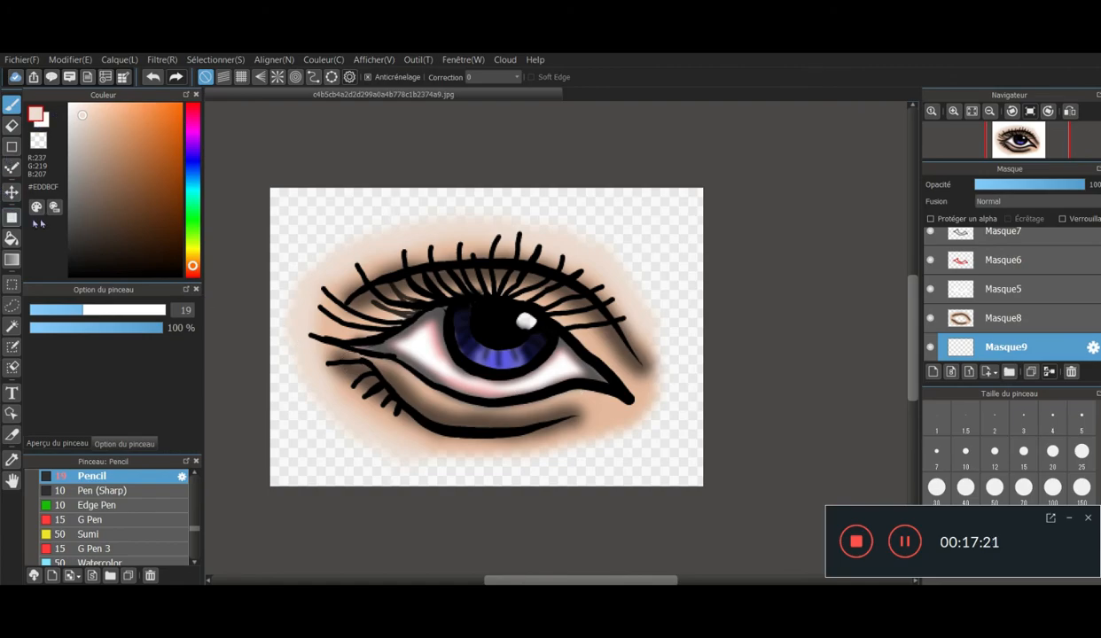
{"action": "left_click", "coordinate": [36, 208]}
{"action": "left_click_drag", "start_coordinate": [446, 189], "coordinate": [636, 182]}
{"action": "left_click", "coordinate": [636, 302]}
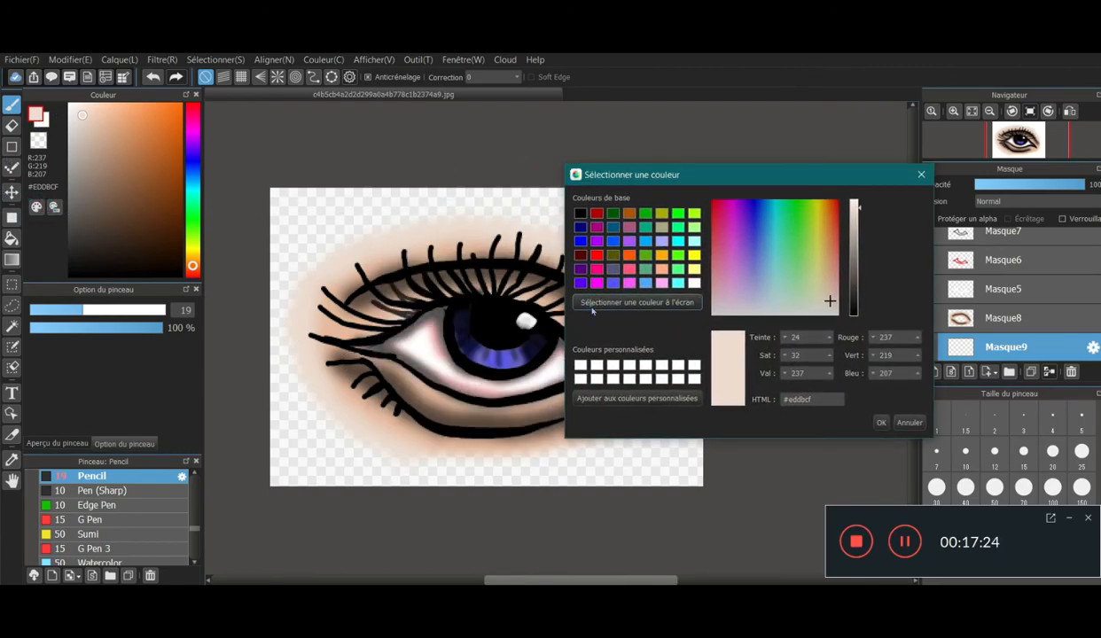
{"action": "left_click", "coordinate": [342, 332]}
{"action": "left_click", "coordinate": [882, 423]}
- Paint a scalloped #E5B99A skin border all around the eye on the bottom layer, filling in behind the blurred skin
{"action": "scroll", "coordinate": [317, 272], "scroll_direction": "down", "scroll_amount": 1}
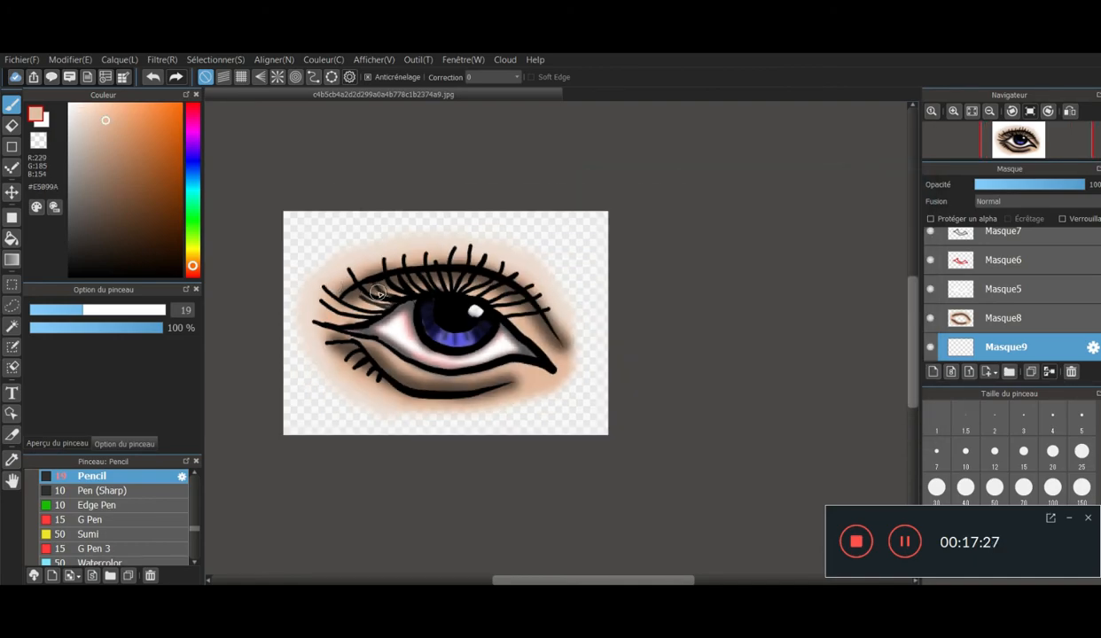
{"action": "scroll", "coordinate": [372, 284], "scroll_direction": "up", "scroll_amount": 1}
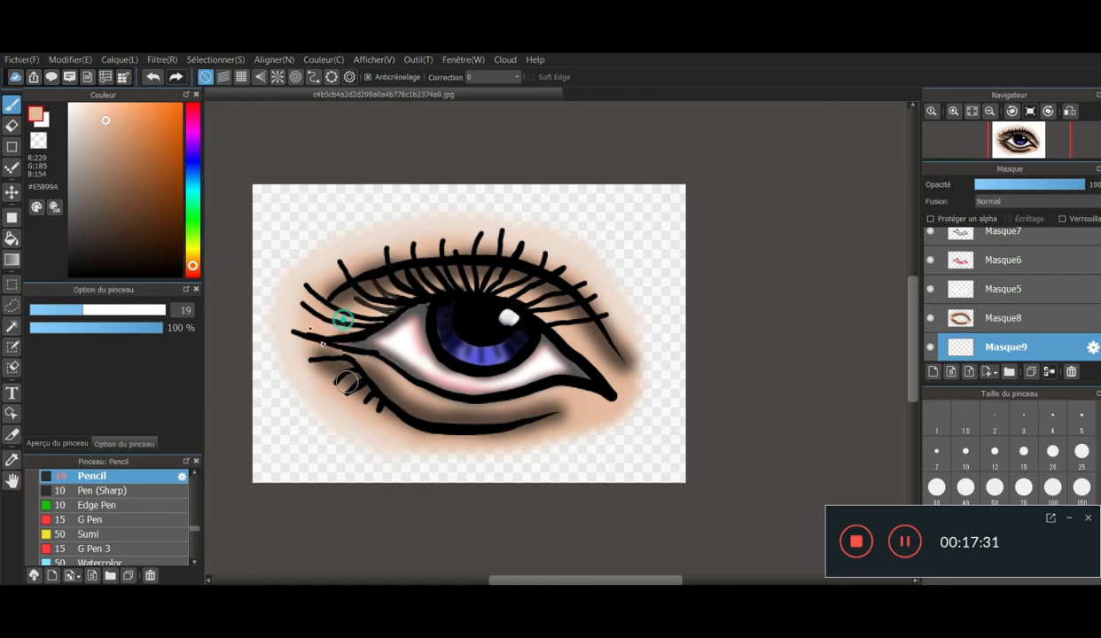
{"action": "left_click_drag", "start_coordinate": [438, 213], "coordinate": [458, 213]}
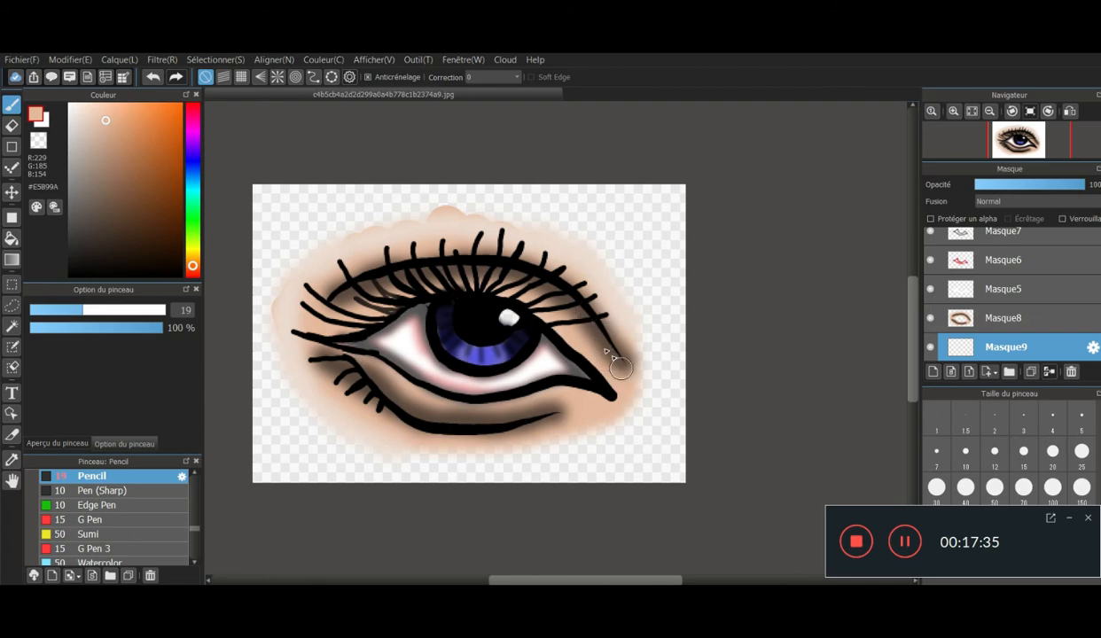
{"action": "mouse_move", "coordinate": [568, 397]}
{"action": "left_mouse_down"}
{"action": "mouse_move", "coordinate": [519, 431]}
{"action": "mouse_move", "coordinate": [439, 444]}
{"action": "left_mouse_up"}
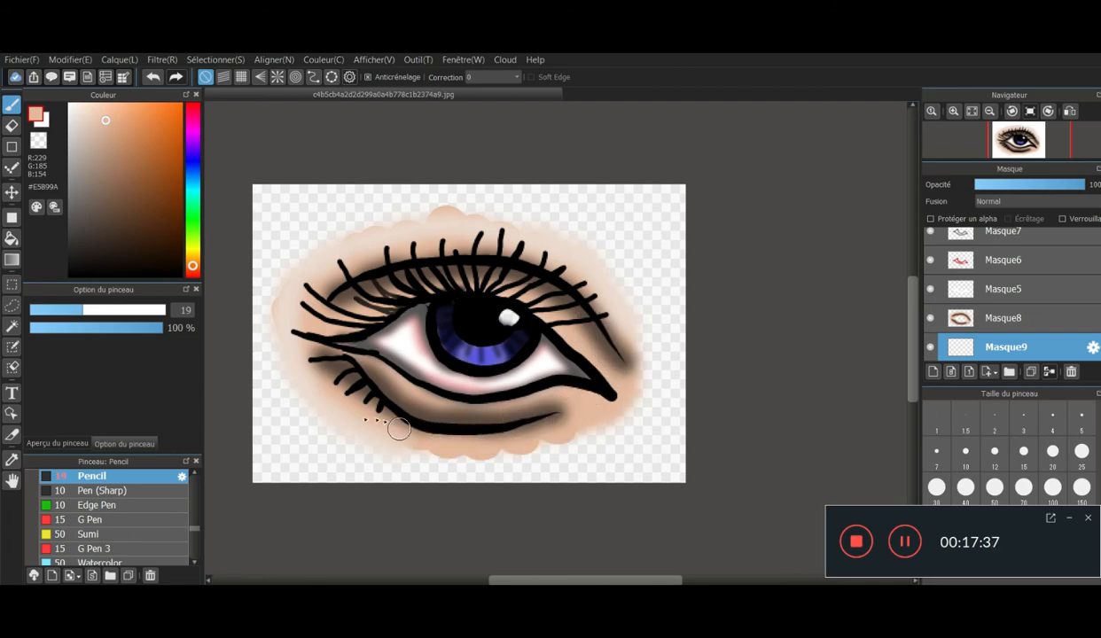
{"action": "mouse_move", "coordinate": [325, 387]}
{"action": "left_mouse_down"}
{"action": "mouse_move", "coordinate": [292, 357]}
{"action": "mouse_move", "coordinate": [309, 291]}
{"action": "mouse_move", "coordinate": [299, 266]}
{"action": "mouse_move", "coordinate": [341, 264]}
{"action": "mouse_move", "coordinate": [412, 219]}
{"action": "mouse_move", "coordinate": [507, 245]}
{"action": "mouse_move", "coordinate": [612, 334]}
{"action": "left_mouse_up"}
{"action": "mouse_move", "coordinate": [627, 377]}
{"action": "left_mouse_down"}
{"action": "mouse_move", "coordinate": [580, 428]}
{"action": "mouse_move", "coordinate": [479, 431]}
{"action": "left_mouse_up"}
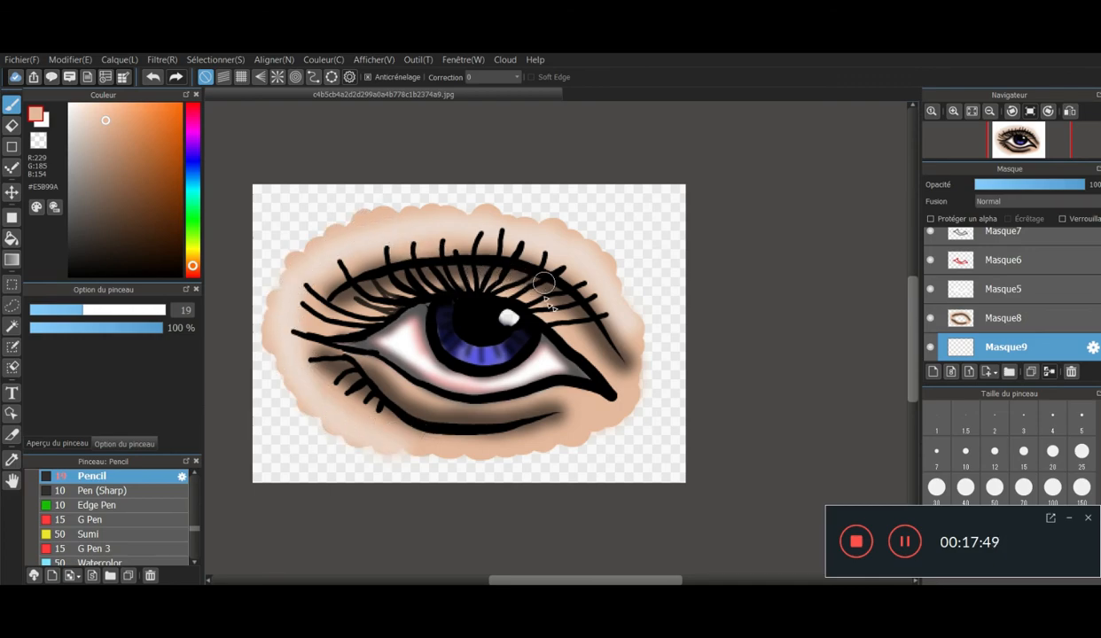
- Set the opacity of the red shading layer, Masque6, to 44%
{"action": "scroll", "coordinate": [604, 331], "scroll_direction": "down", "scroll_amount": 3}
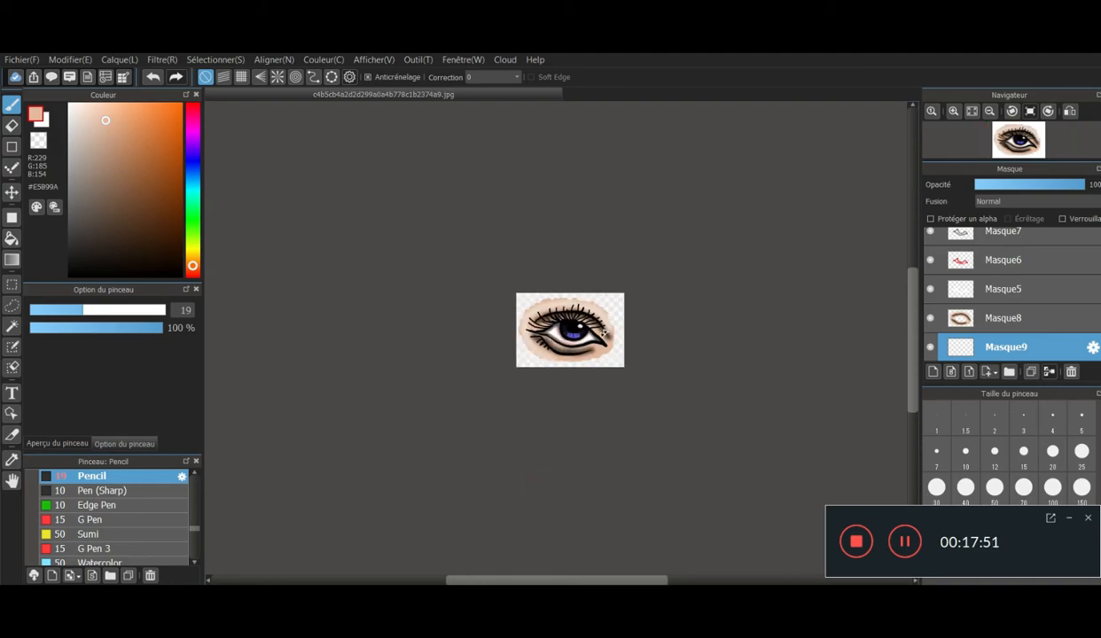
{"action": "scroll", "coordinate": [604, 331], "scroll_direction": "up", "scroll_amount": 5}
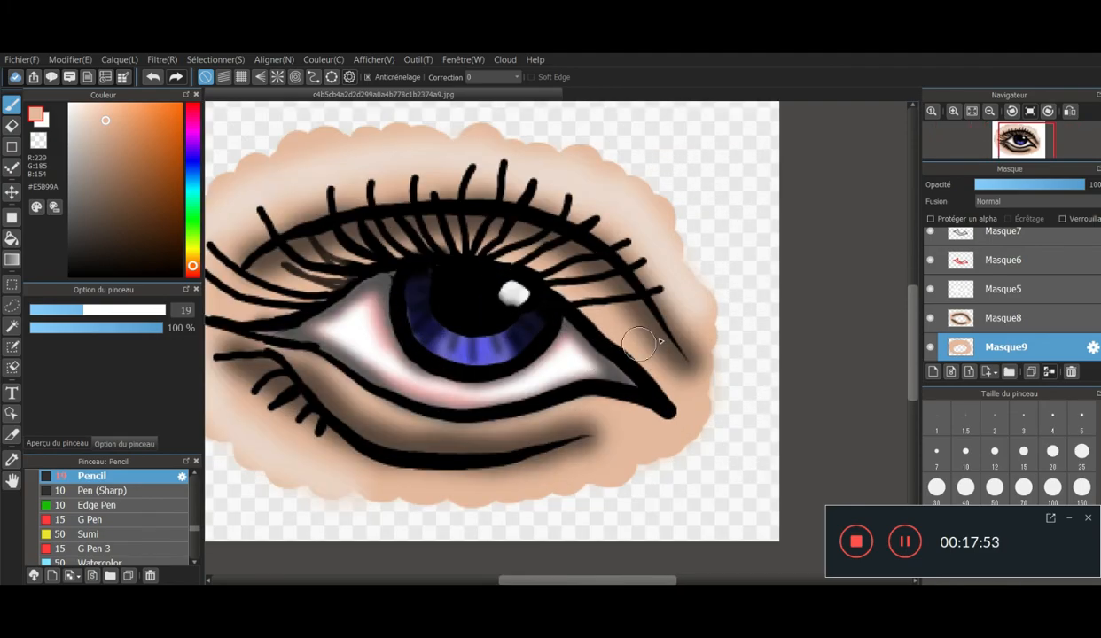
{"action": "left_click", "coordinate": [1007, 260]}
{"action": "left_click", "coordinate": [1042, 186]}
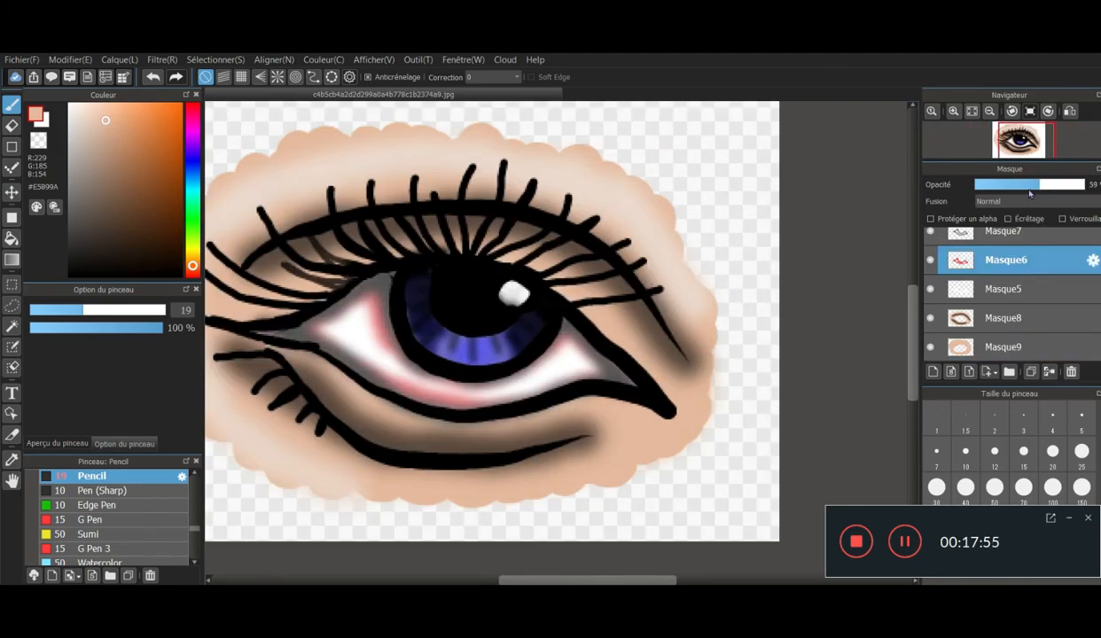
{"action": "left_click", "coordinate": [1024, 186]}
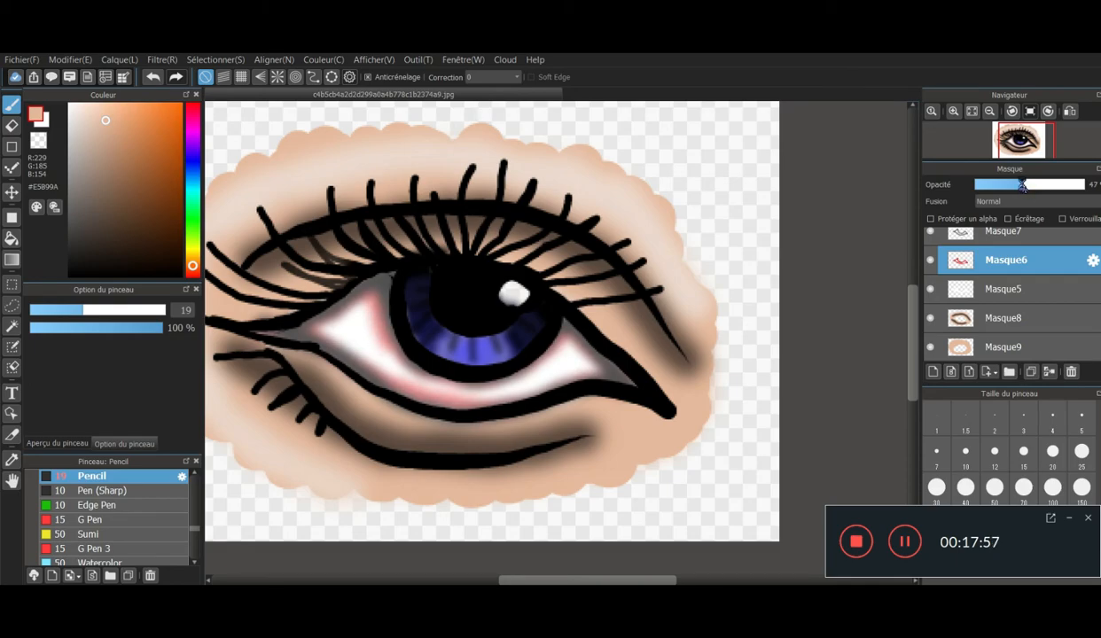
{"action": "left_click", "coordinate": [1031, 186]}
{"action": "scroll", "coordinate": [549, 401], "scroll_direction": "down", "scroll_amount": 3}
{"action": "scroll", "coordinate": [549, 401], "scroll_direction": "down", "scroll_amount": 1}
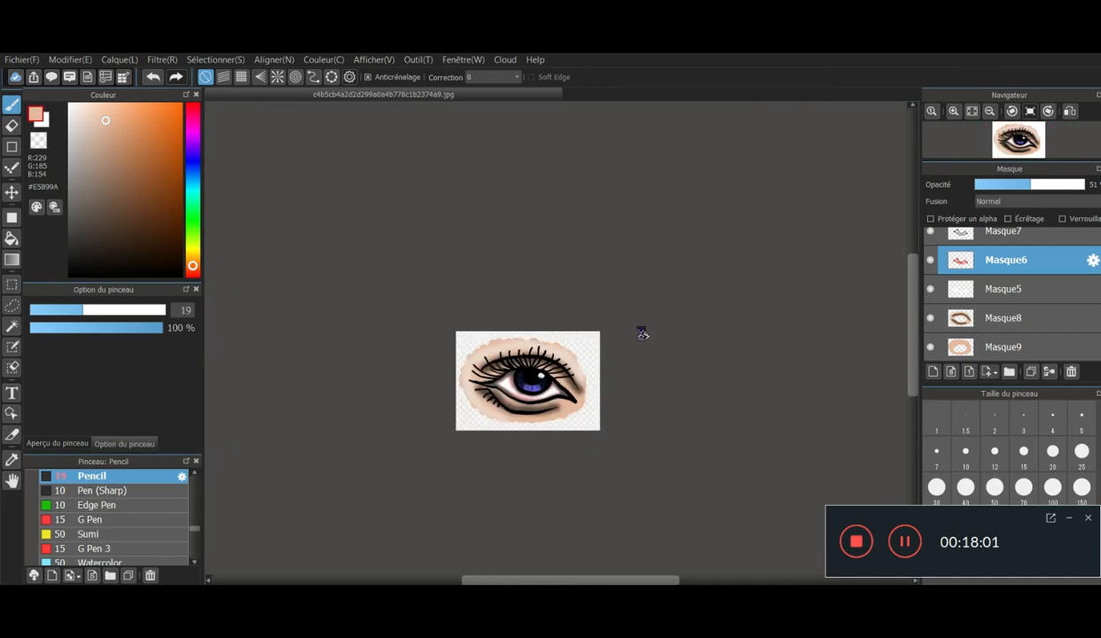
{"action": "scroll", "coordinate": [641, 329], "scroll_direction": "up", "scroll_amount": 3}
{"action": "left_click", "coordinate": [1020, 186]}
{"action": "left_click", "coordinate": [1025, 186]}
{"action": "scroll", "coordinate": [619, 503], "scroll_direction": "up", "scroll_amount": 1}
{"action": "scroll", "coordinate": [619, 504], "scroll_direction": "down", "scroll_amount": 1}
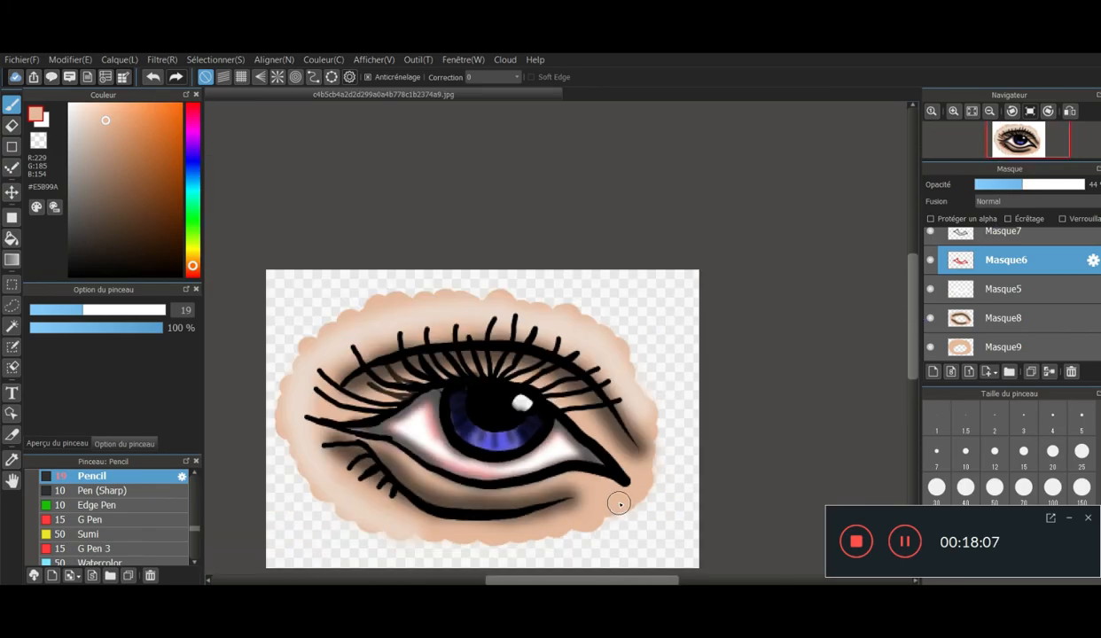
{"action": "scroll", "coordinate": [603, 487], "scroll_direction": "down", "scroll_amount": 1}
{"action": "scroll", "coordinate": [692, 408], "scroll_direction": "up", "scroll_amount": 2}
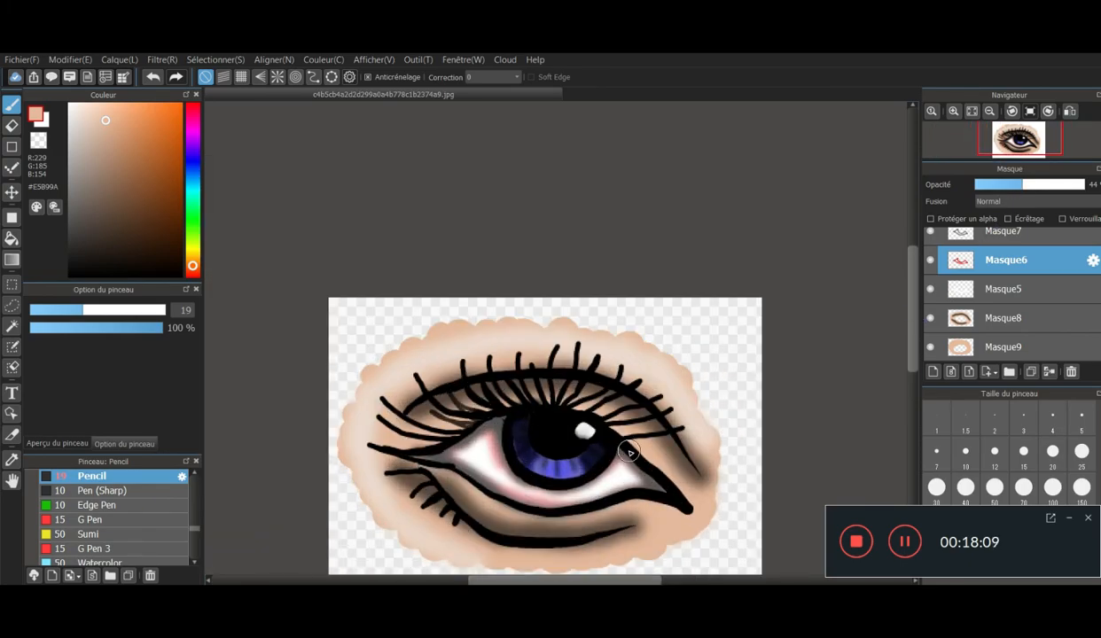
{"action": "left_click_drag", "start_coordinate": [913, 301], "coordinate": [913, 329]}
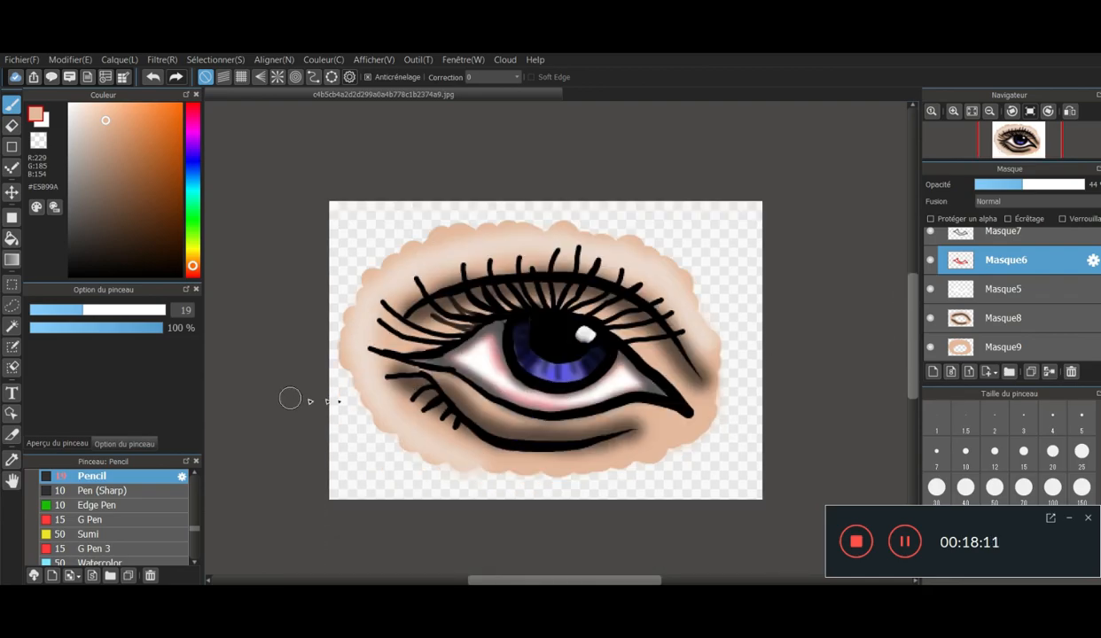